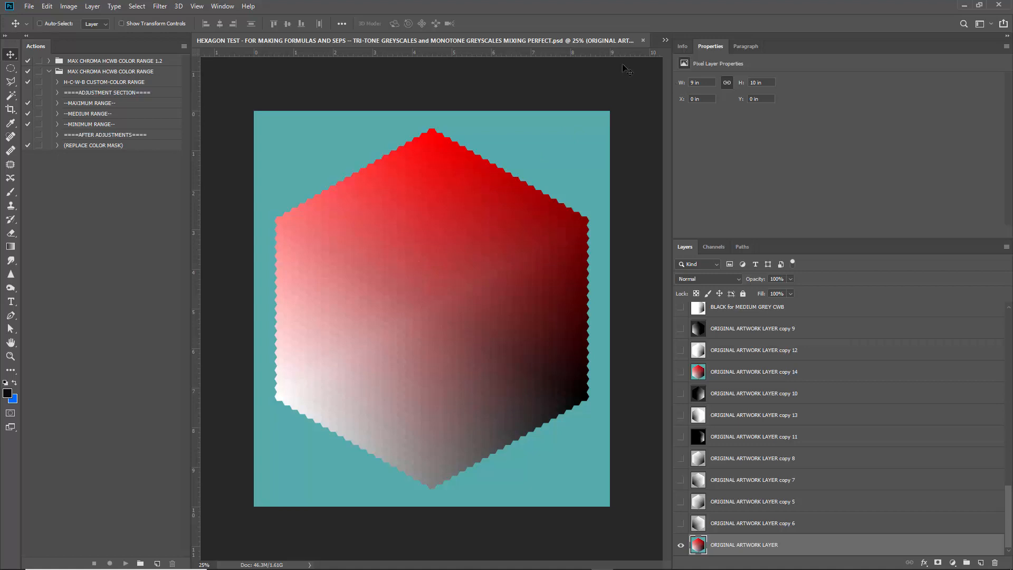
Collapse the MAX CHROMA HCWB COLOR RANGE action set and the Actions panel, and minimize Photoshop to the desktop.
left_click(49, 71)
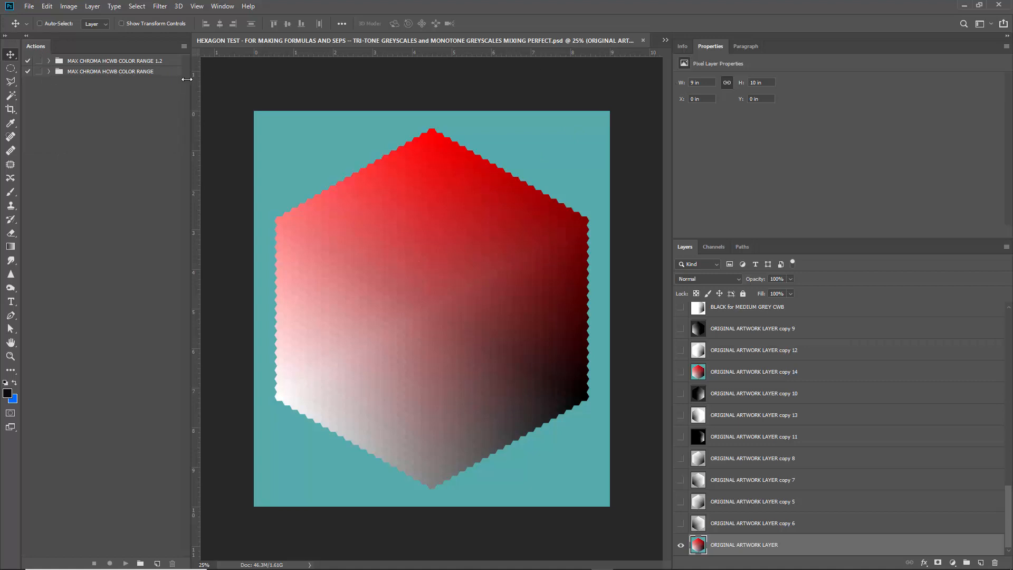
left_click_drag(187, 79, 33, 51)
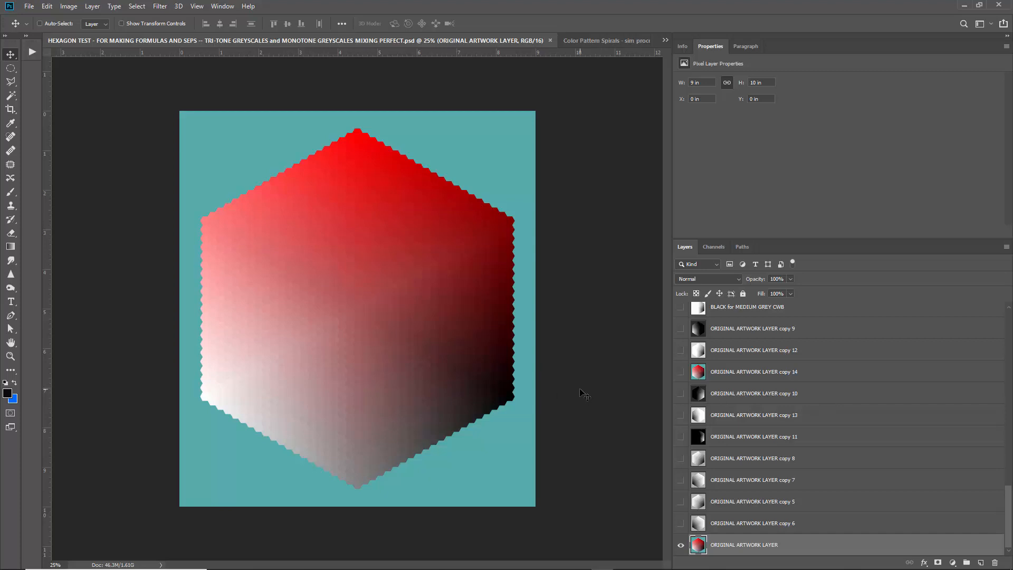
left_click(964, 6)
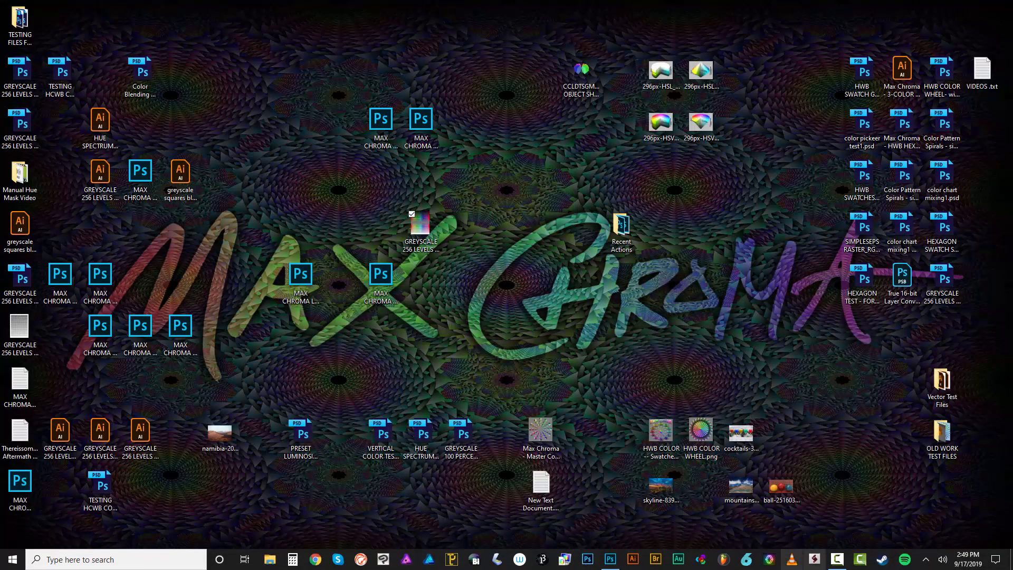
mouse_move(839, 566)
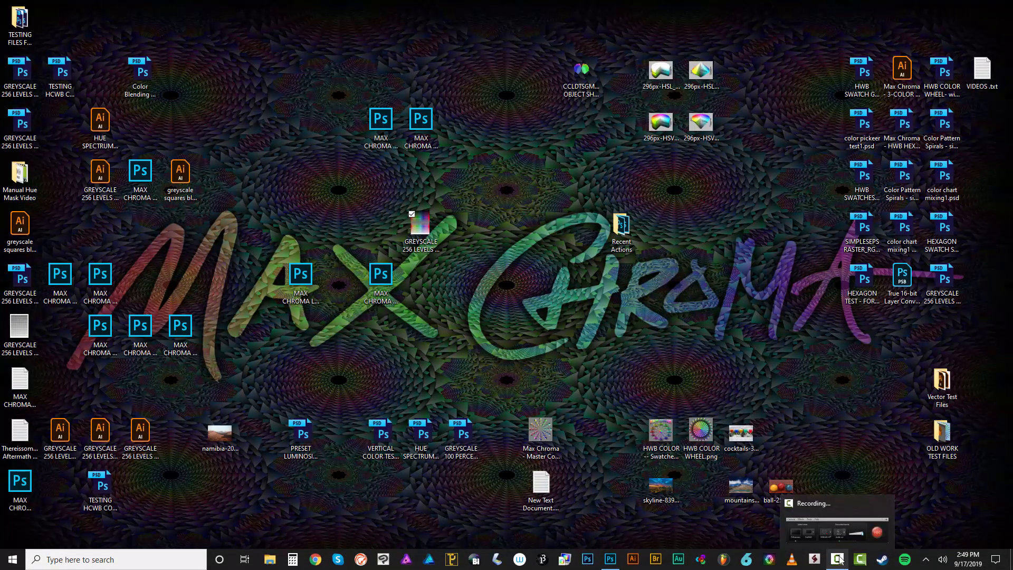
left_click(846, 528)
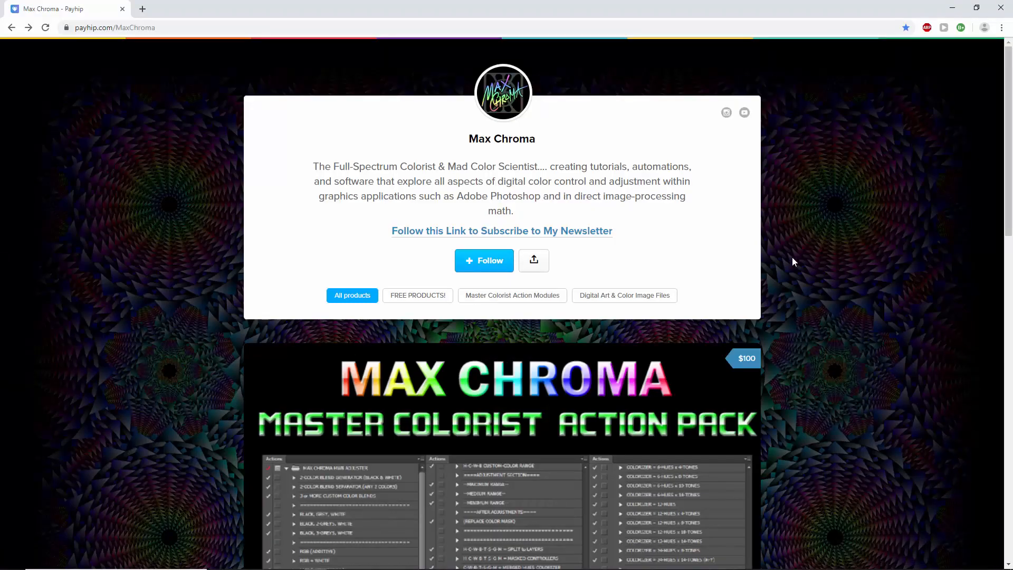
Open the HCWB Custom Color Range product page from the payhip.com/MaxChroma store in the browser.
left_click_drag(87, 28, 184, 35)
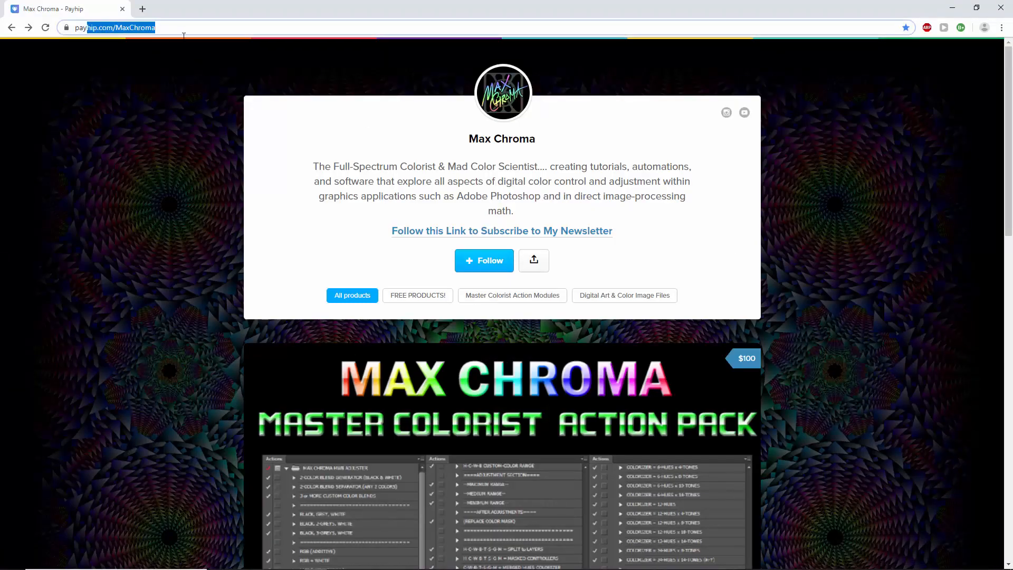
left_click(189, 27)
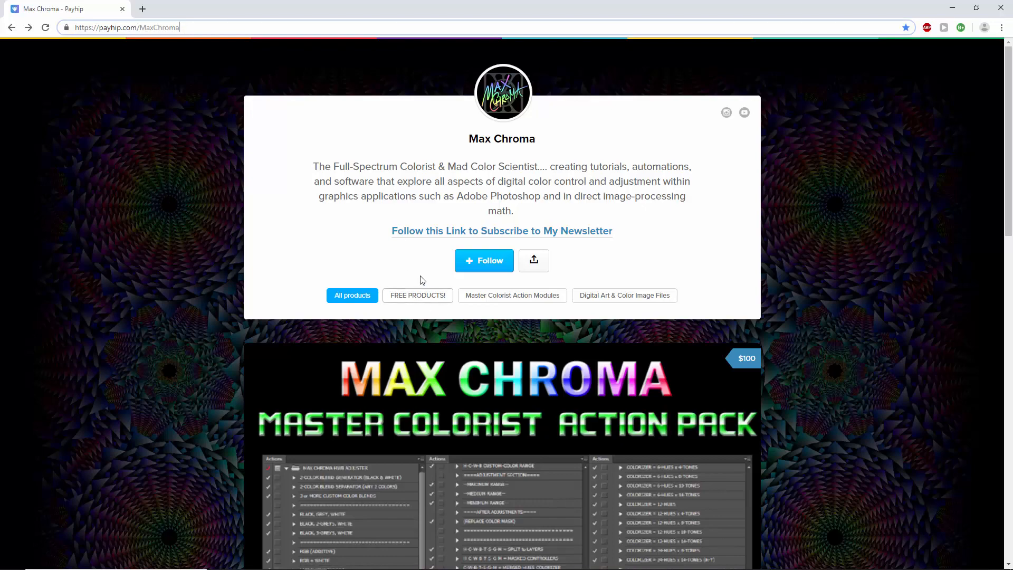
scroll(418, 299, "down", 17)
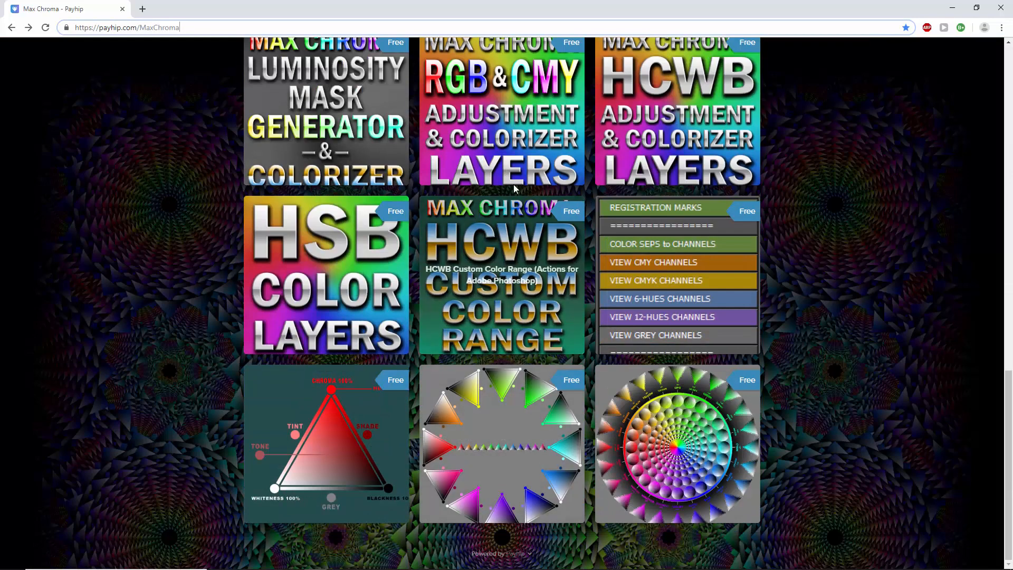
left_click(502, 259)
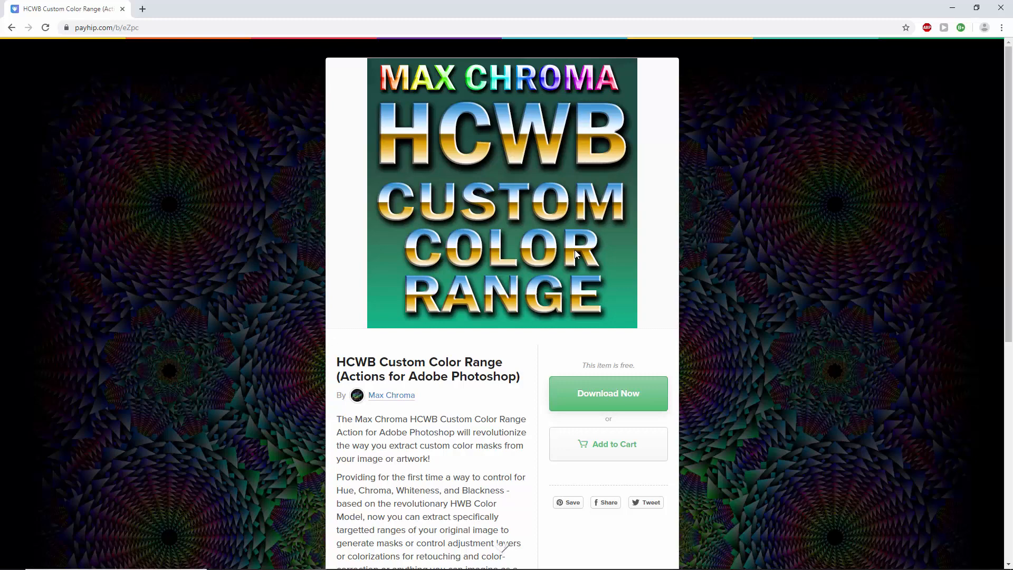
Request the free download of the HCWB Custom Color Range actions, enter an e-mail address, and continue to the downloadable files.
left_click(629, 395)
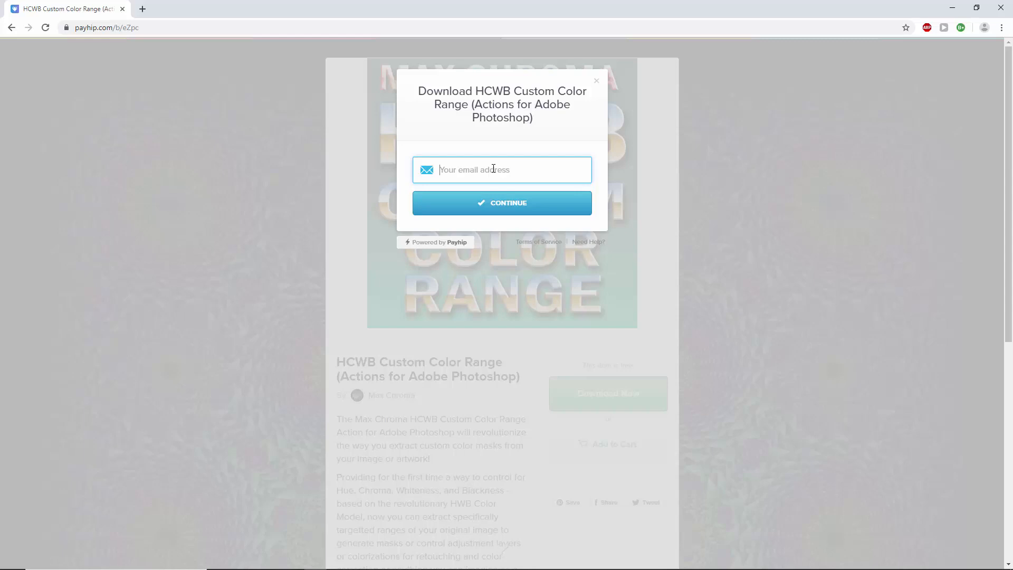
type("notarealemail@notarealwebsite.com")
left_click(520, 208)
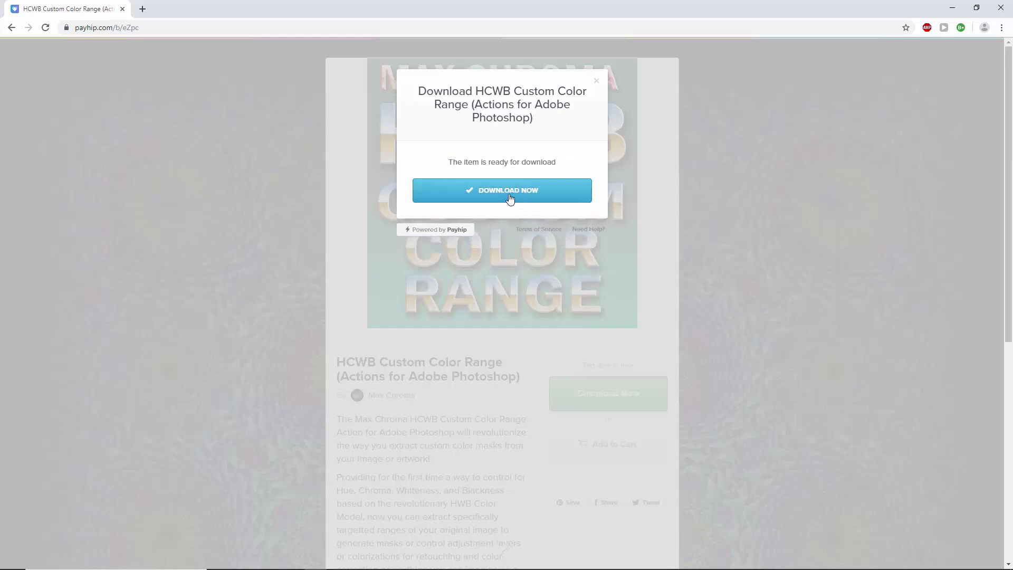
left_click(511, 196)
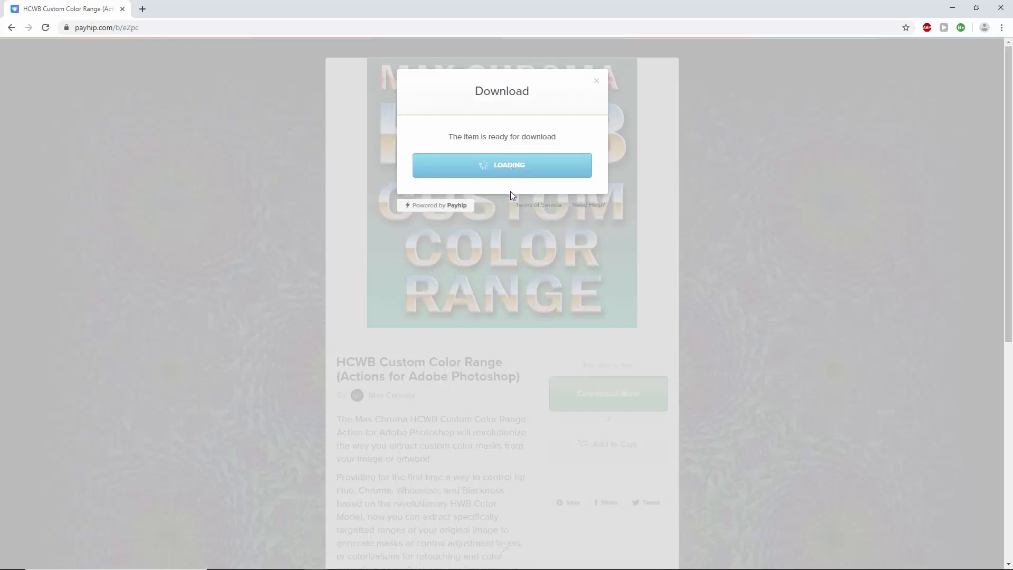
Download the MAX CHROMA HCWB COLOR RANGE.atn file and close the download dialog and its browser page.
left_click_drag(443, 127, 570, 139)
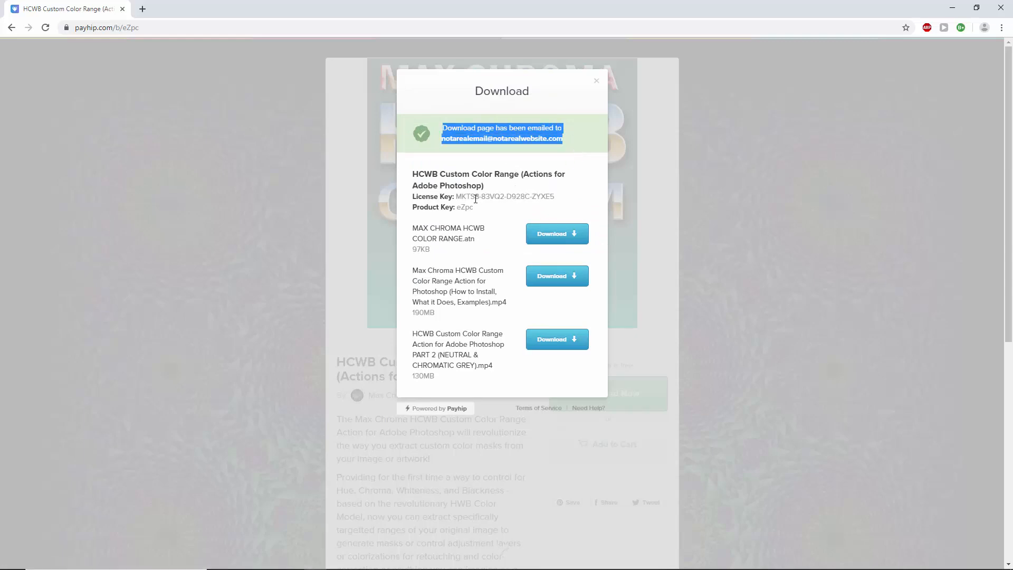
left_click_drag(417, 226, 551, 253)
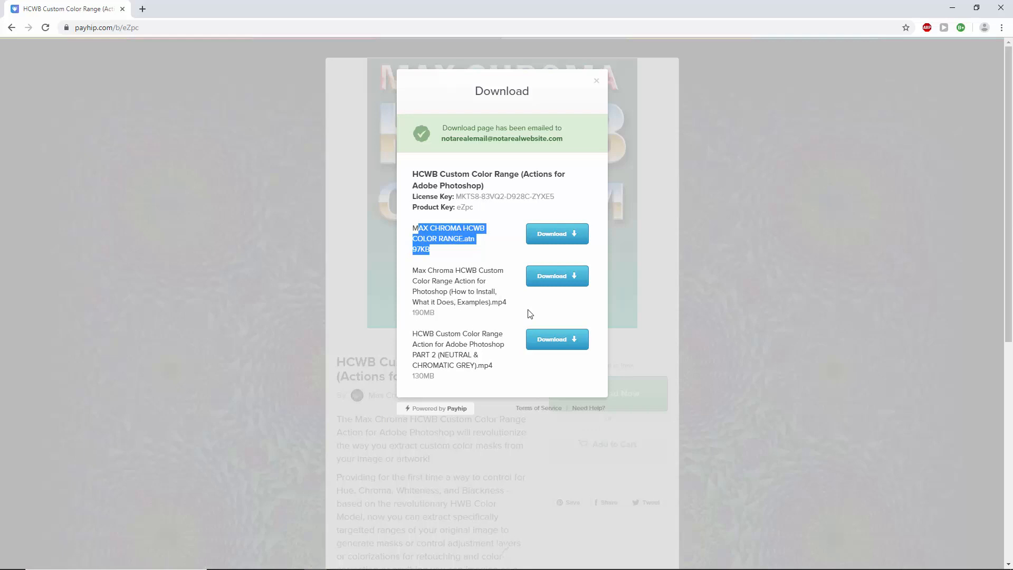
left_click(552, 235)
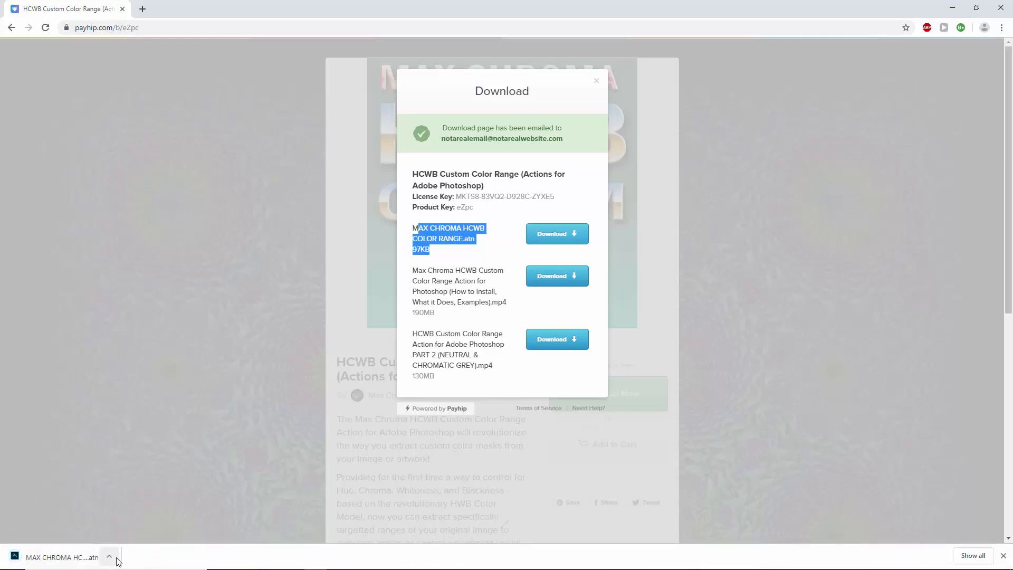
left_click(597, 80)
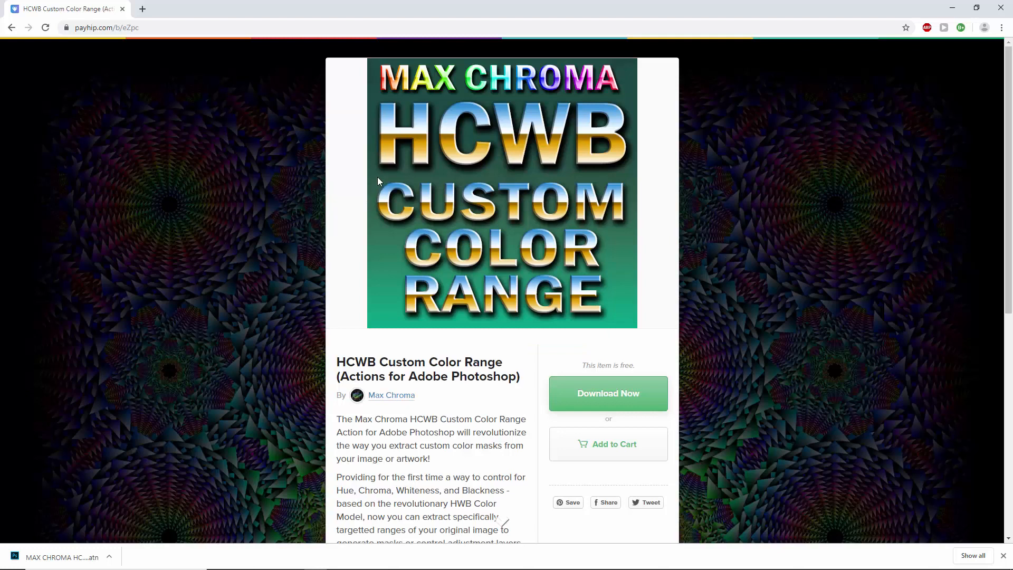
left_click(122, 8)
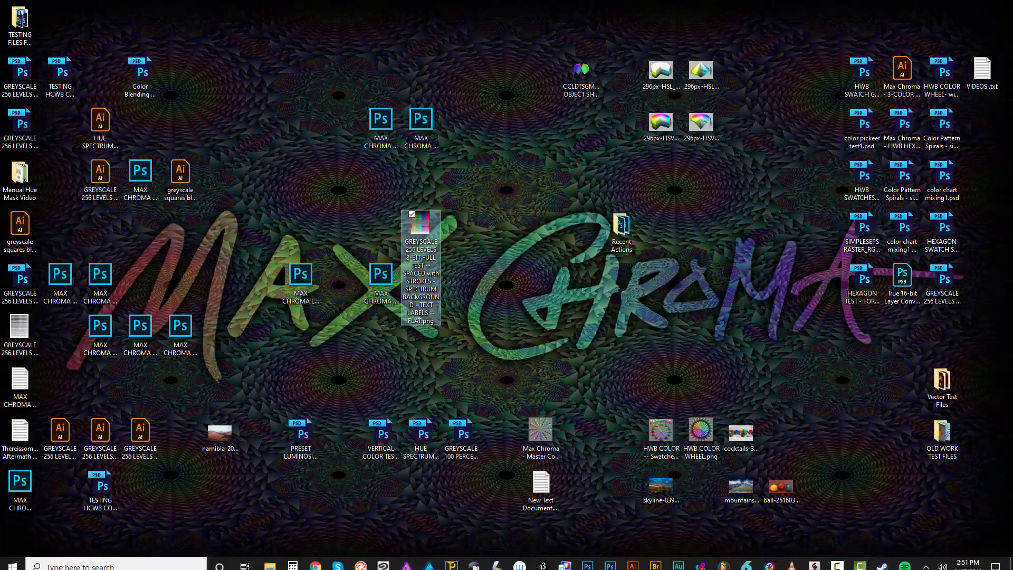
Switch to Photoshop and preview greyscale layers copy 6 and copy 5, ending with only ORIGINAL ARTWORK LAYER shown.
left_click(610, 560)
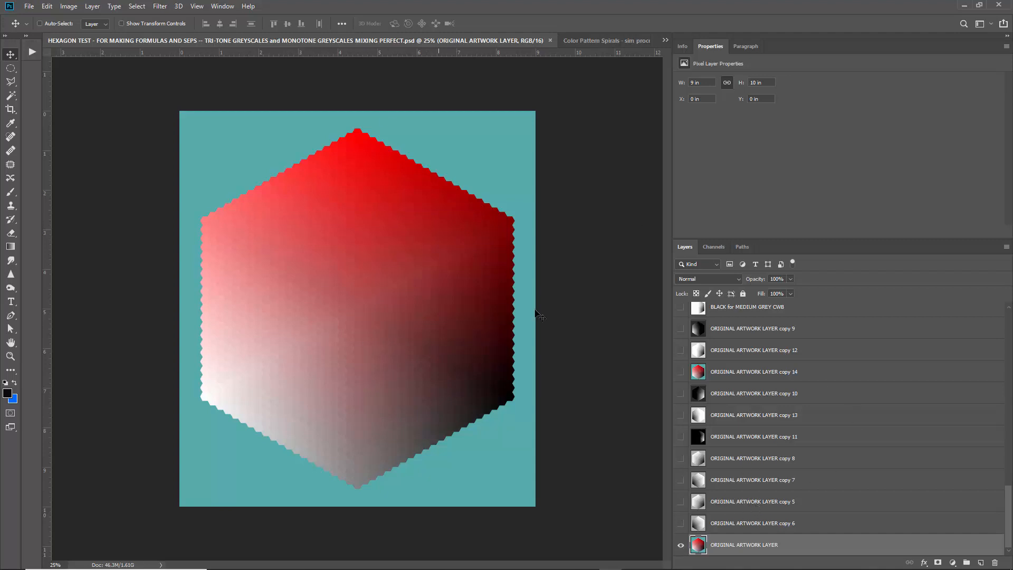
left_click(681, 523, "alt")
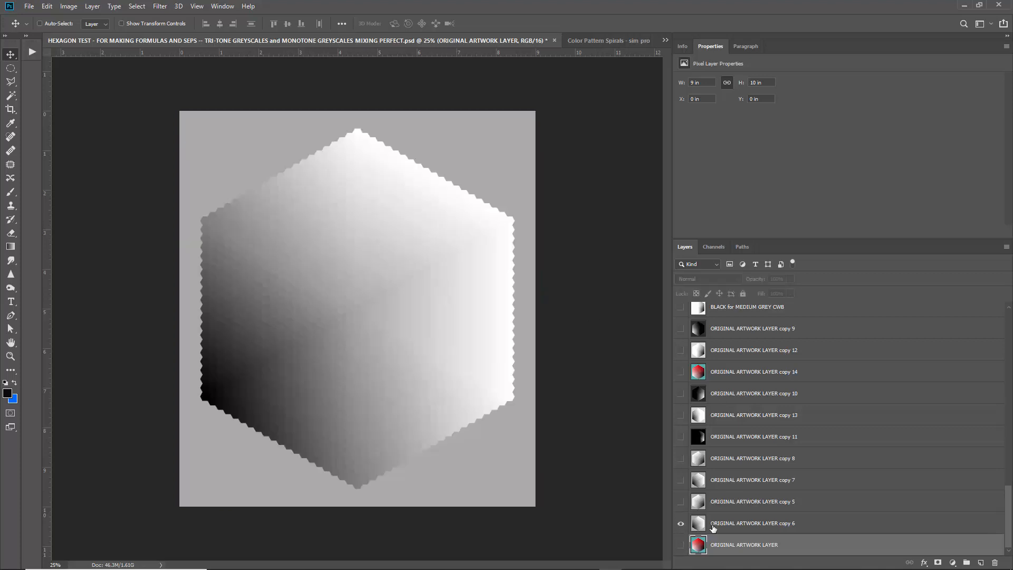
left_click(723, 524)
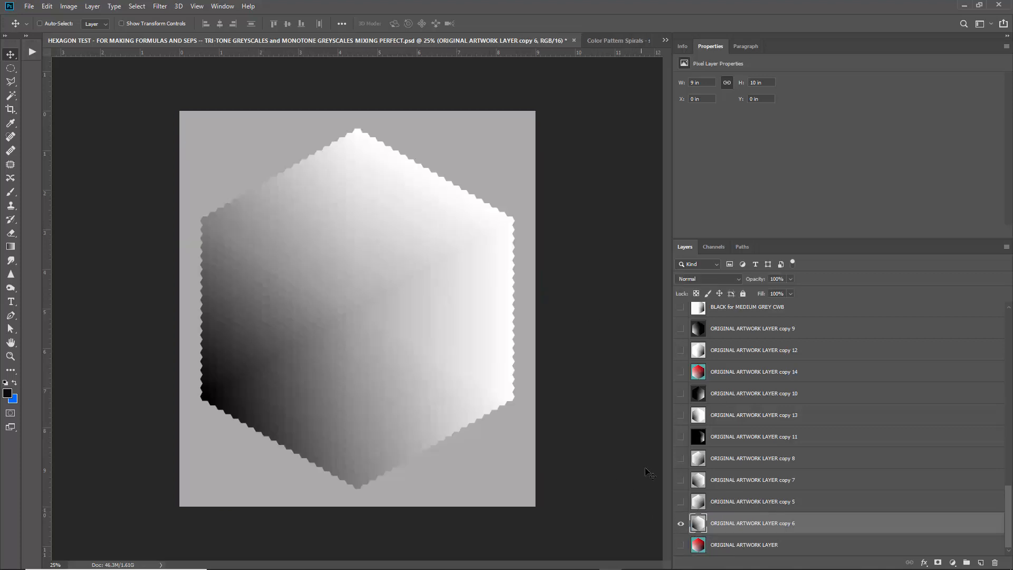
left_click(680, 521)
left_click(680, 502)
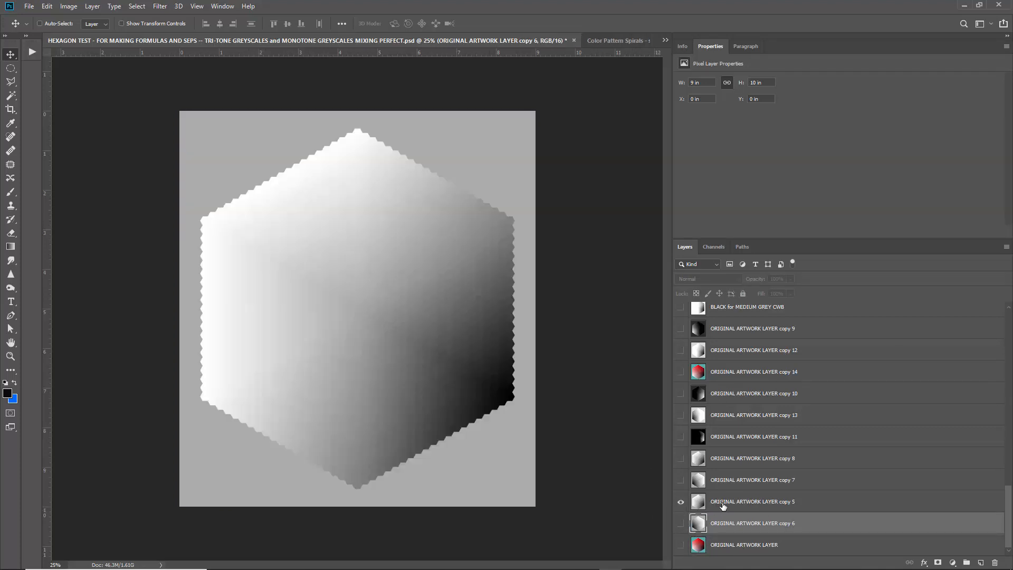
left_click(681, 508)
left_click(682, 525)
left_click(681, 544, "alt")
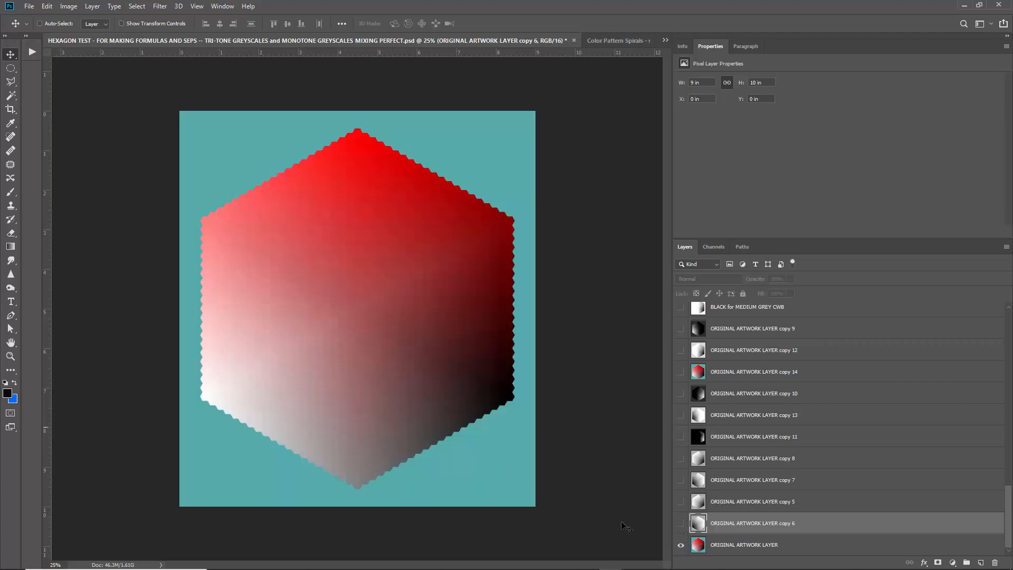
Preview the ORIGINAL ARTWORK LAYER copies 5, 7, 8 and 11 one at a time, hiding each again.
left_click(681, 501)
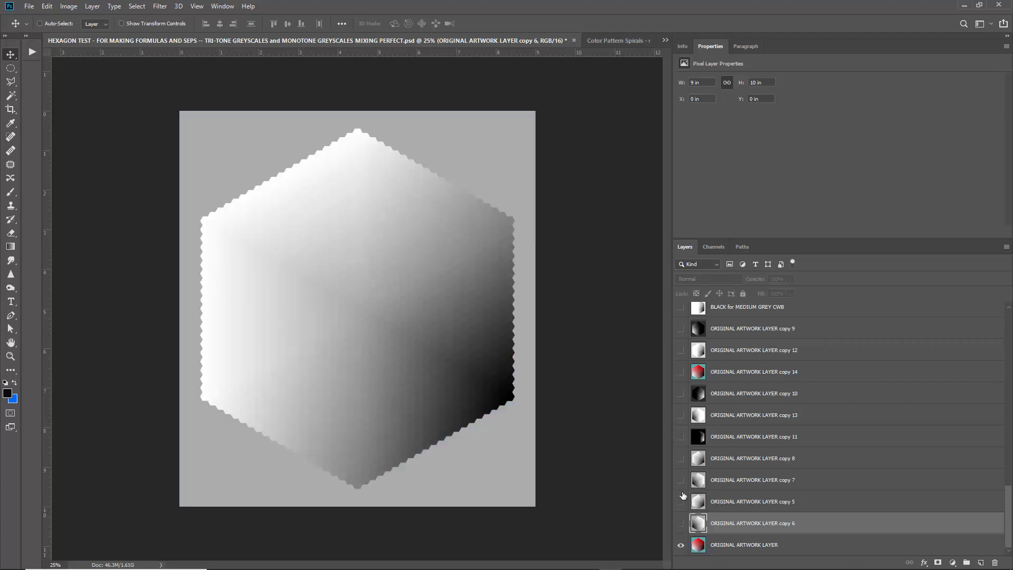
left_click(681, 501)
left_click(681, 480)
left_click(681, 480)
left_click(681, 458)
left_click(681, 458)
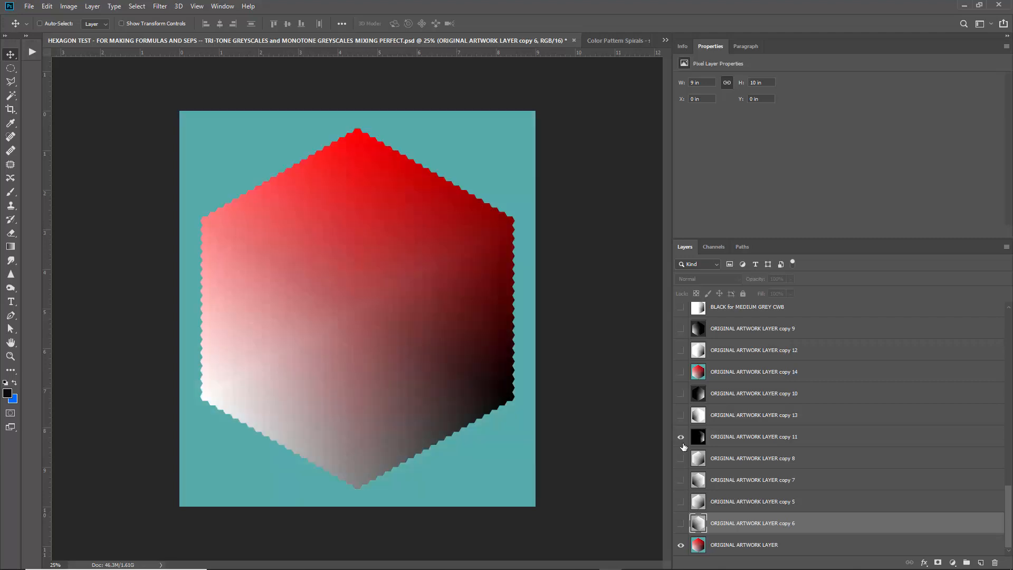
left_click(681, 437)
left_click(681, 436)
Show the layers from copy 13 up to BLACK for MEDIUM GREY CWB, and delete the lower batch of extra layers.
left_click_drag(681, 415, 681, 309)
scroll(746, 329, "up", 10)
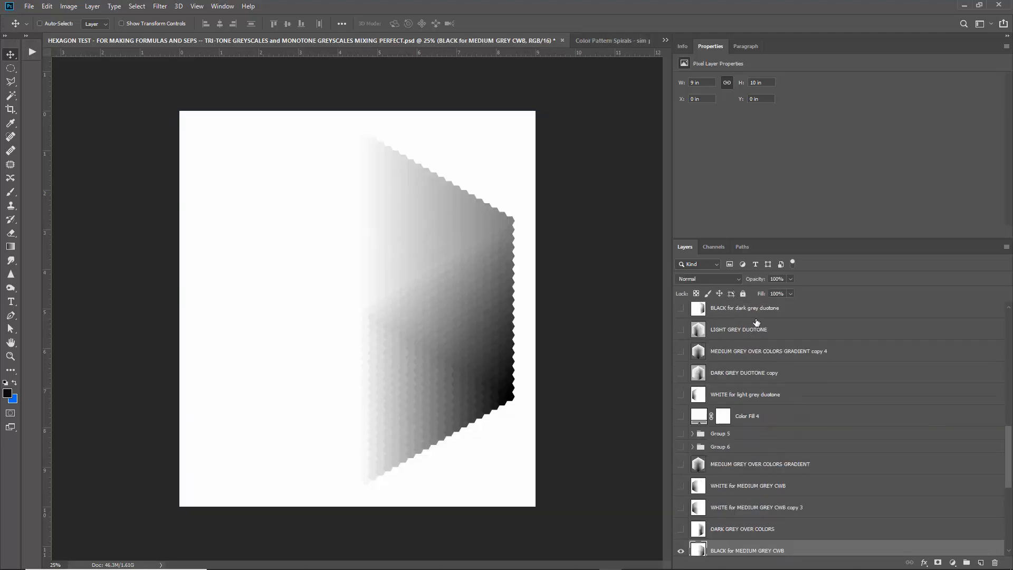
left_click(766, 318)
key("alt+[")
key("alt+[")
key("alt+[")
key("alt+[")
key("alt+[")
key("alt+[")
key("alt+[")
key("alt+[")
key("alt+[")
key("alt+[")
key("alt+[")
key("alt+[")
key("alt+[")
key("alt+[")
key("alt+[")
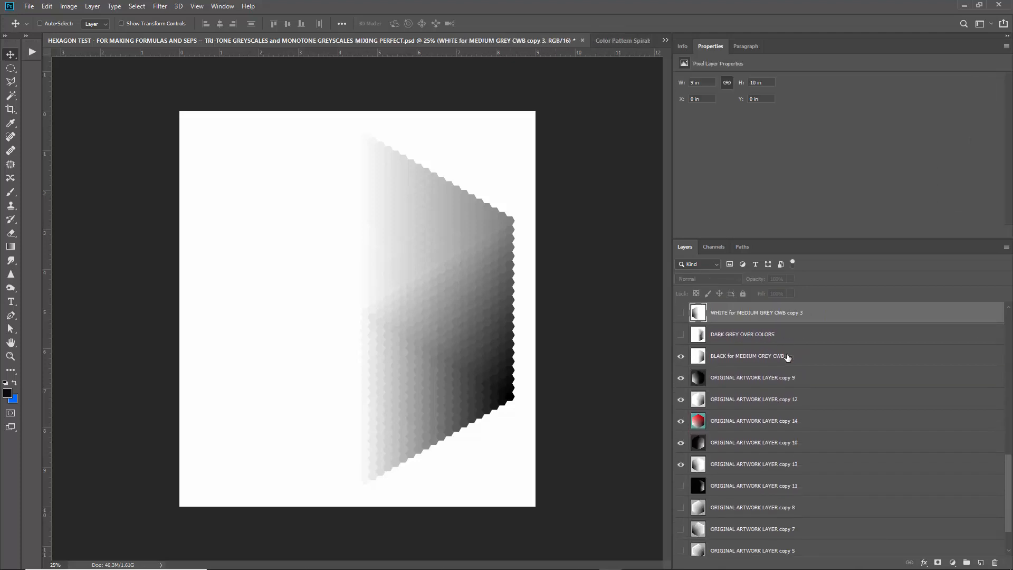
key("Delete")
key("Delete")
key("Delete")
key("Delete")
key("Delete")
Delete the remaining extra layers and groups so that only ORIGINAL ARTWORK LAYER is left in the document.
scroll(760, 318, "up", 11)
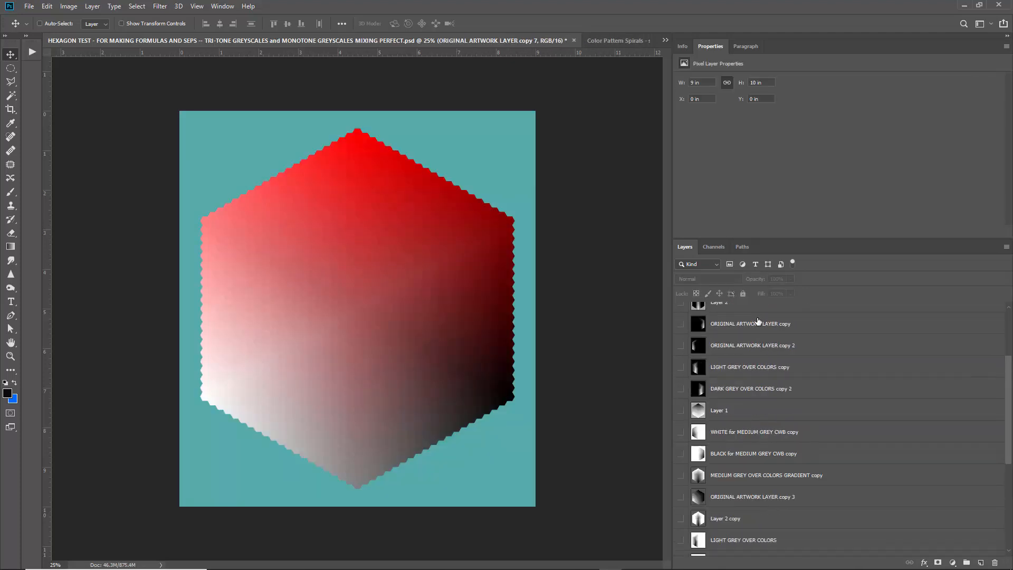
left_click(758, 315)
key("alt+[")
key("alt+[")
key("alt+[")
key("alt+[")
key("alt+[")
key("alt+[")
key("alt+[")
key("alt+[")
key("alt+[")
key("alt+[")
key("alt+[")
key("alt+[")
key("alt+[")
key("alt+[")
key("alt+[")
key("alt+[")
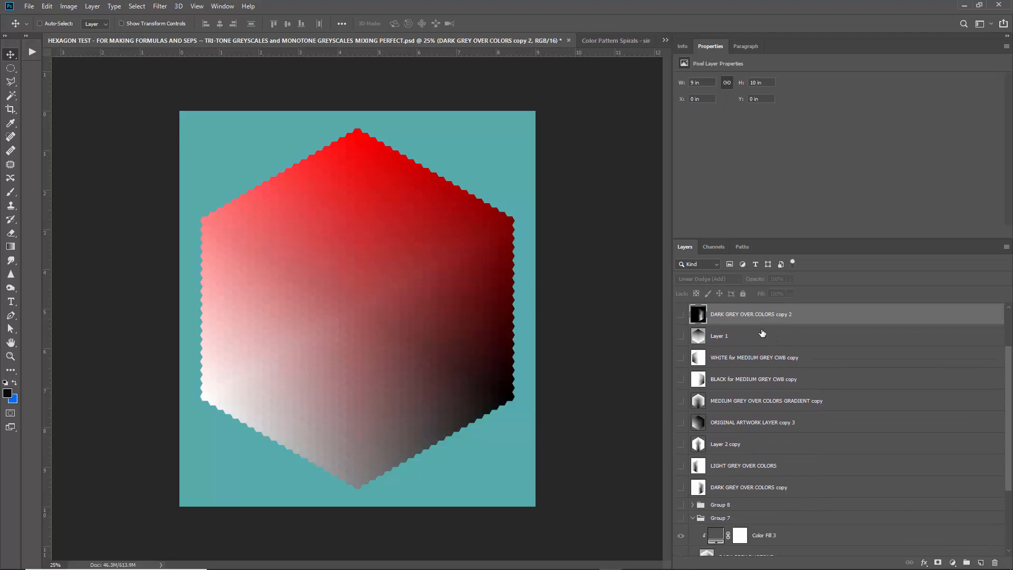
key("Delete")
key("Delete")
key("Delete")
key("Delete")
key("Delete")
key("Delete")
key("Delete")
key("Delete")
key("Delete")
key("Delete")
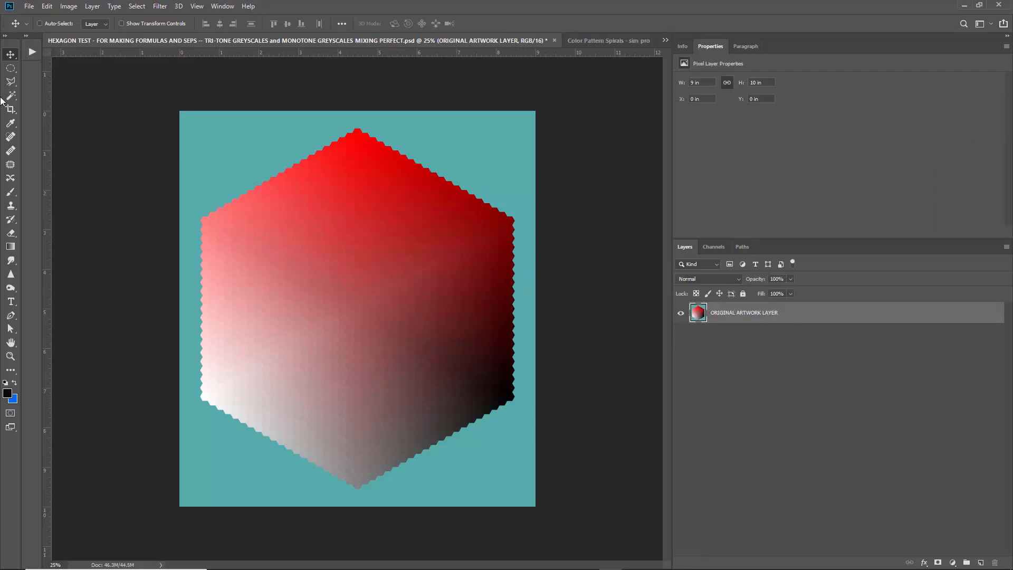
Activate the Magic Wand tool.
left_click(11, 84)
left_click(10, 85)
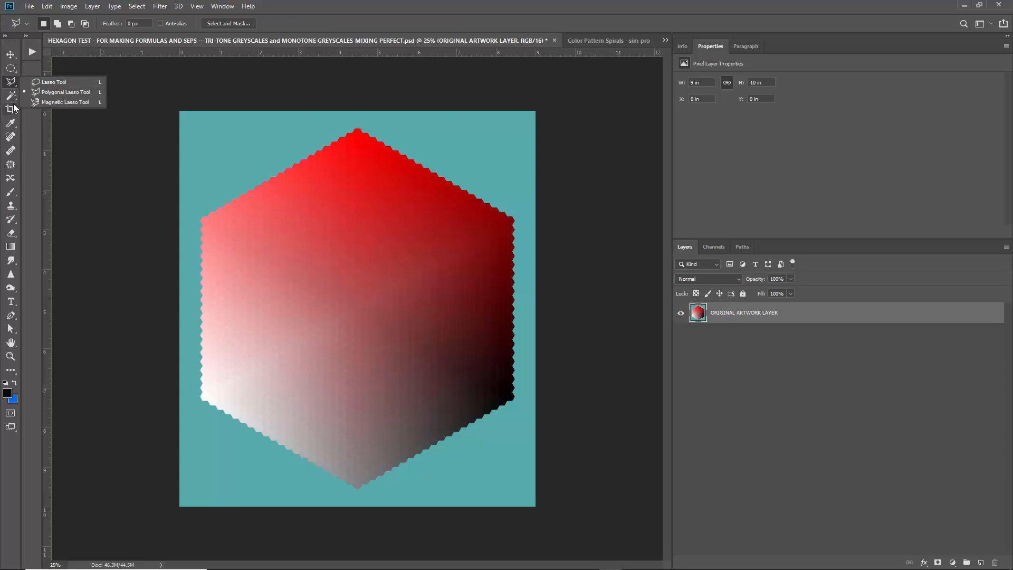
left_click(13, 97)
left_click(59, 105)
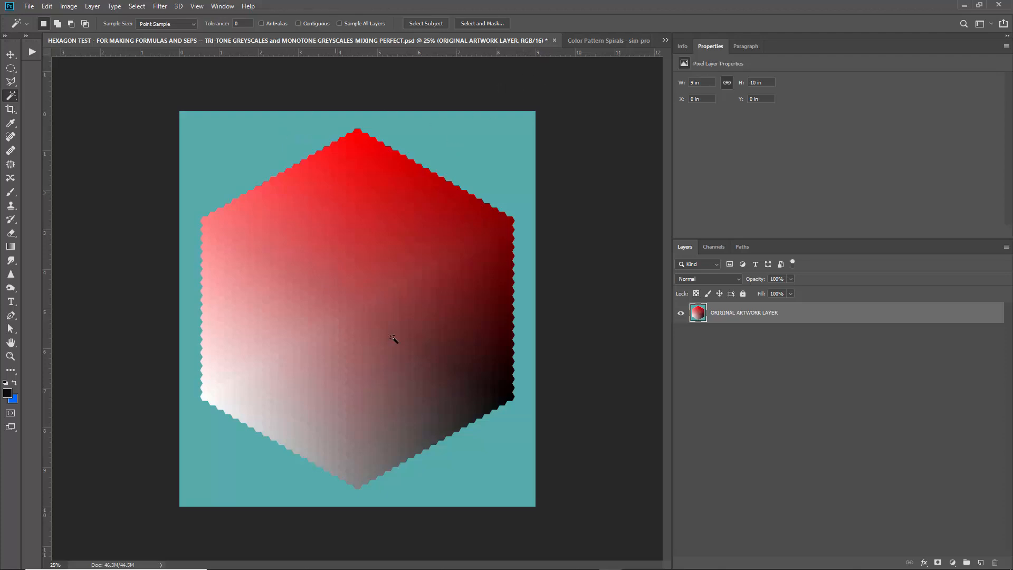
Bring up the Color Pattern Spirals document for a look and close it, returning to the hexagon document.
left_click(609, 40)
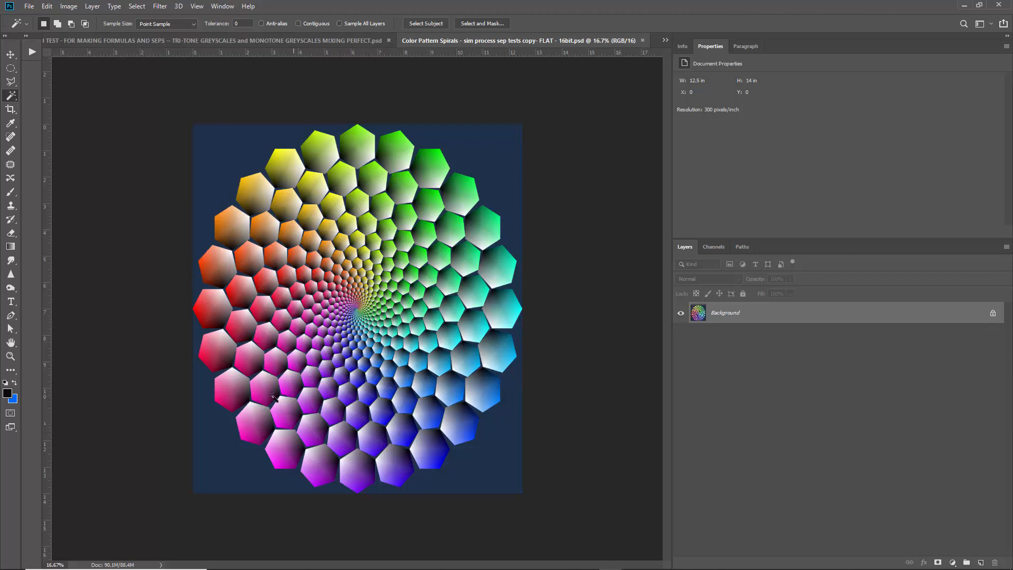
left_click(643, 41)
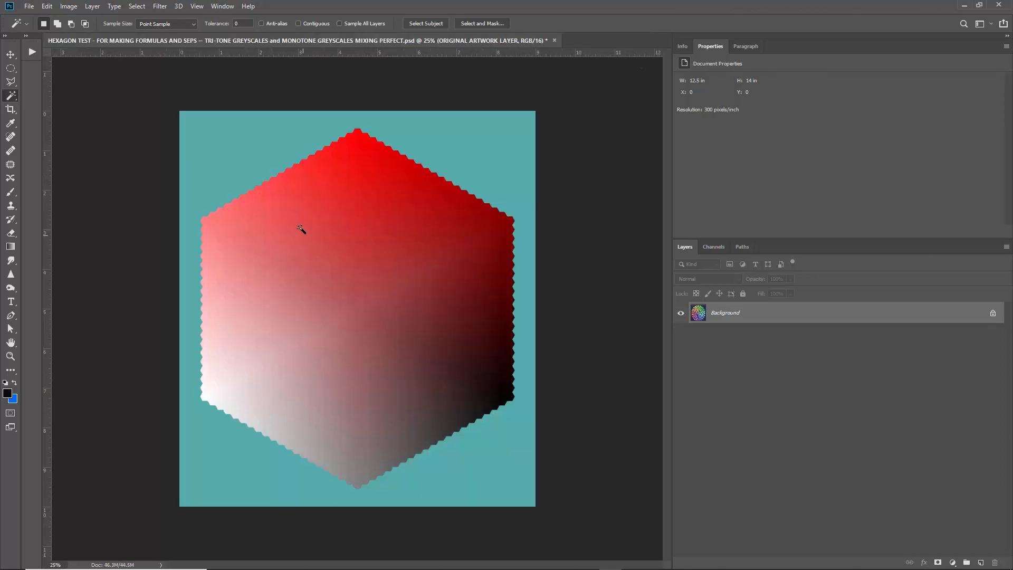
Select the teal background around the hexagon with the Magic Wand and open its tolerance value for editing.
left_click(218, 132)
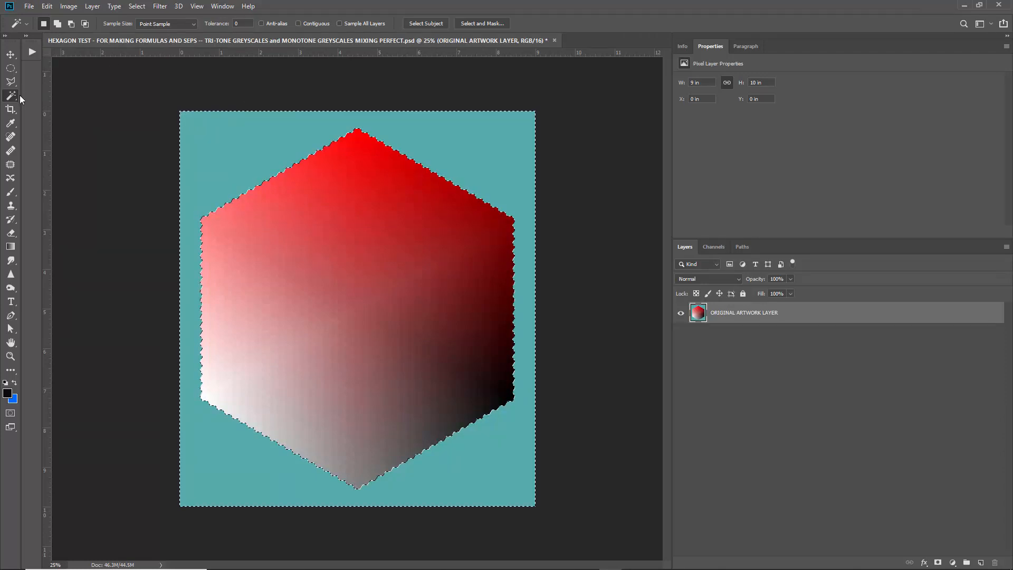
left_click_drag(242, 24, 222, 29)
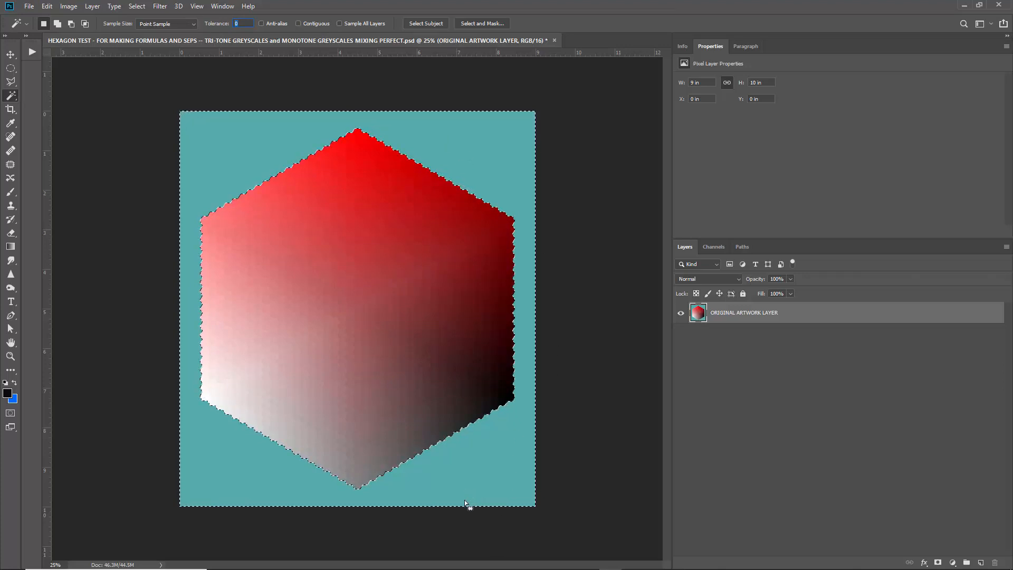
Invert the selection so that the hexagon is selected instead of the teal background, and check the selection edge up close.
left_click(470, 480, "alt")
right_click(461, 335)
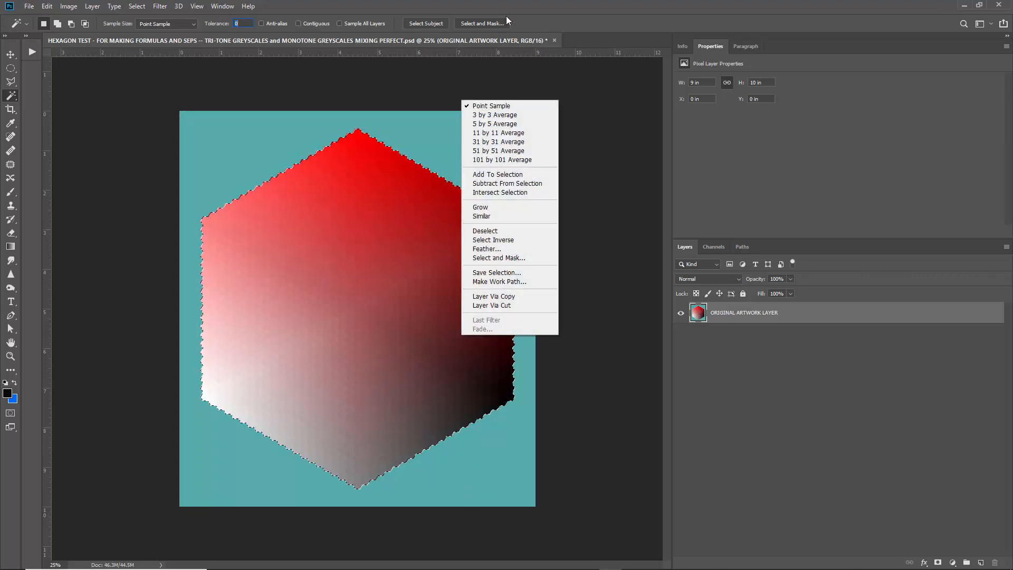
key("Escape")
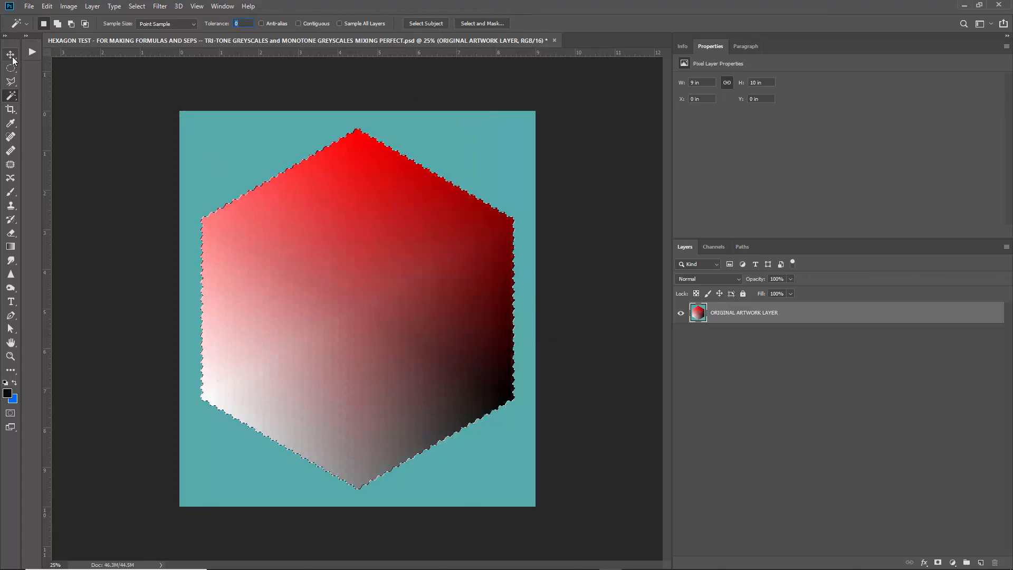
key("v")
scroll(507, 277, "up", 5, "alt")
scroll(574, 244, "up", 8)
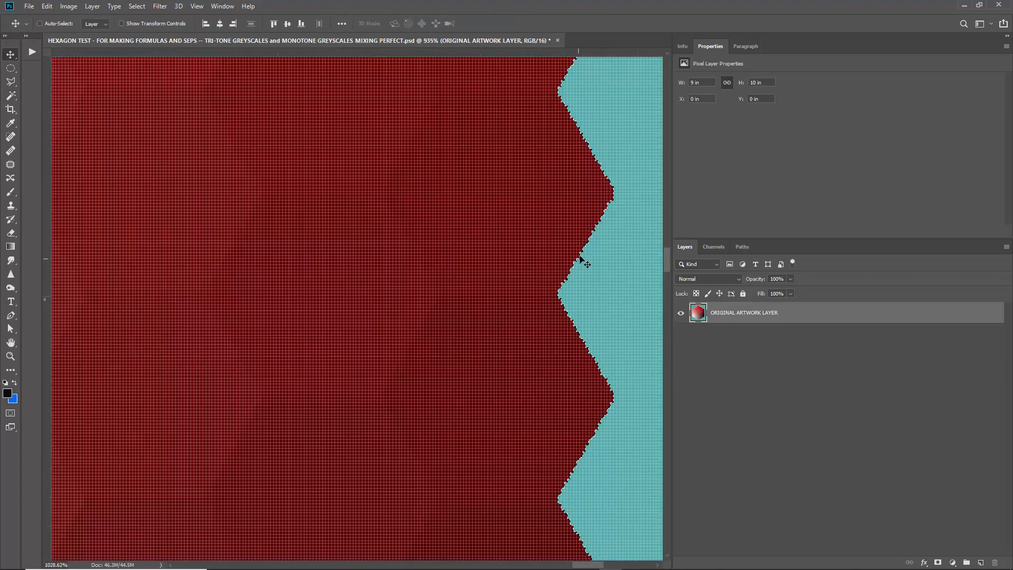
scroll(435, 285, "down", 12)
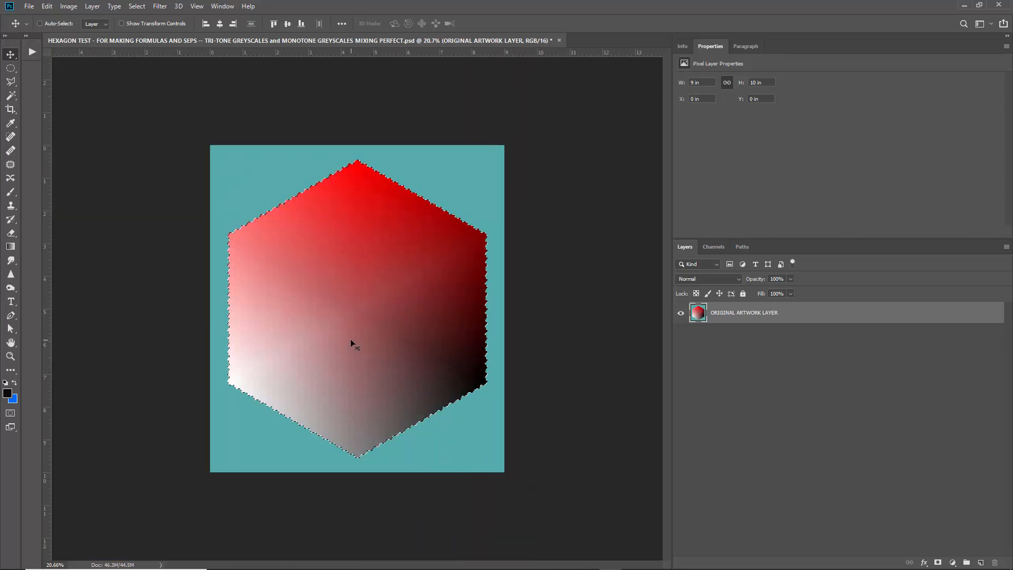
Cut the selected hexagon to its own layer and delete ORIGINAL ARTWORK LAYER with the teal background.
left_click(11, 68)
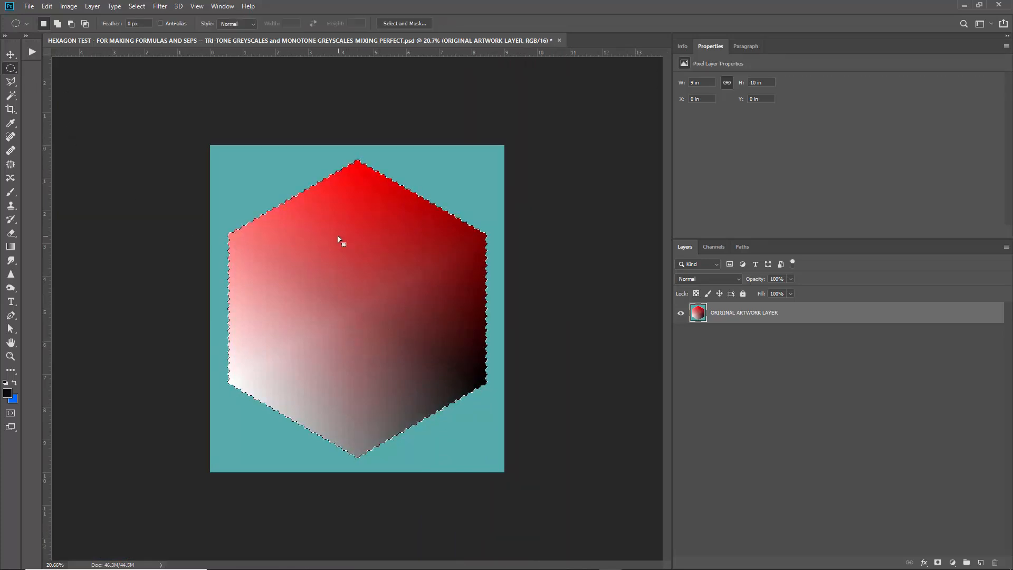
right_click(338, 236)
left_click(384, 316)
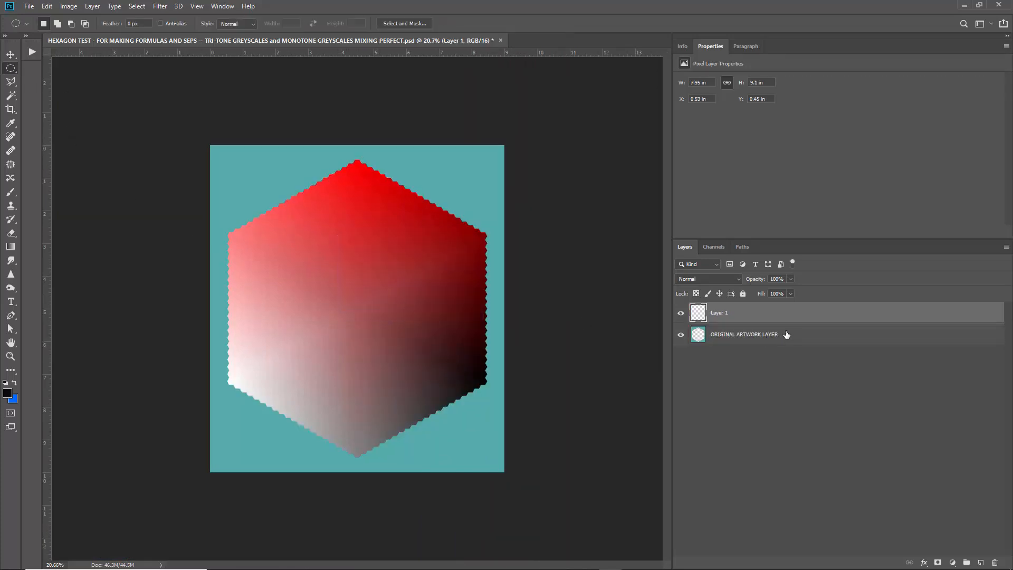
left_click(787, 335)
key("Delete")
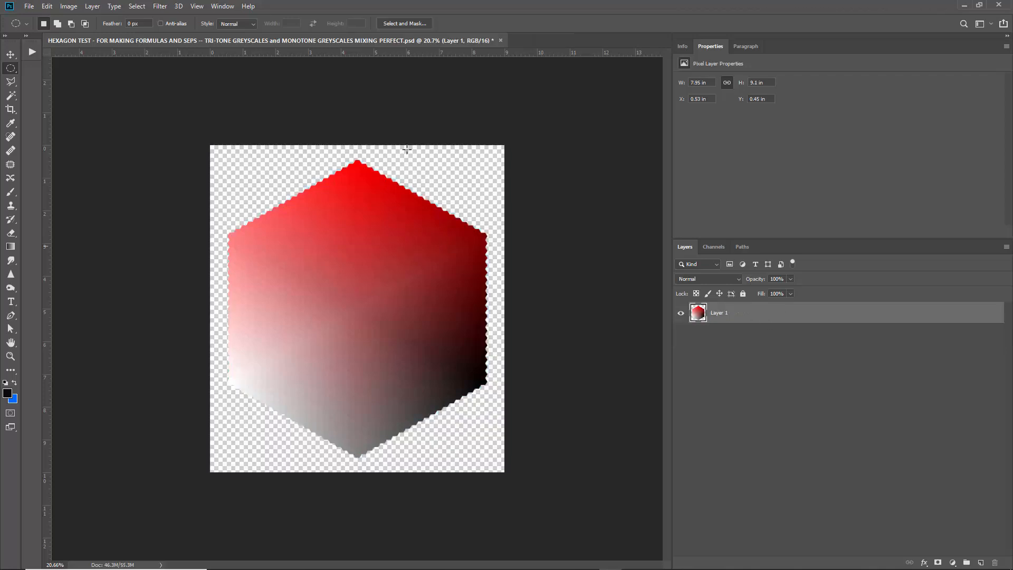
left_click(69, 6)
left_click(94, 83)
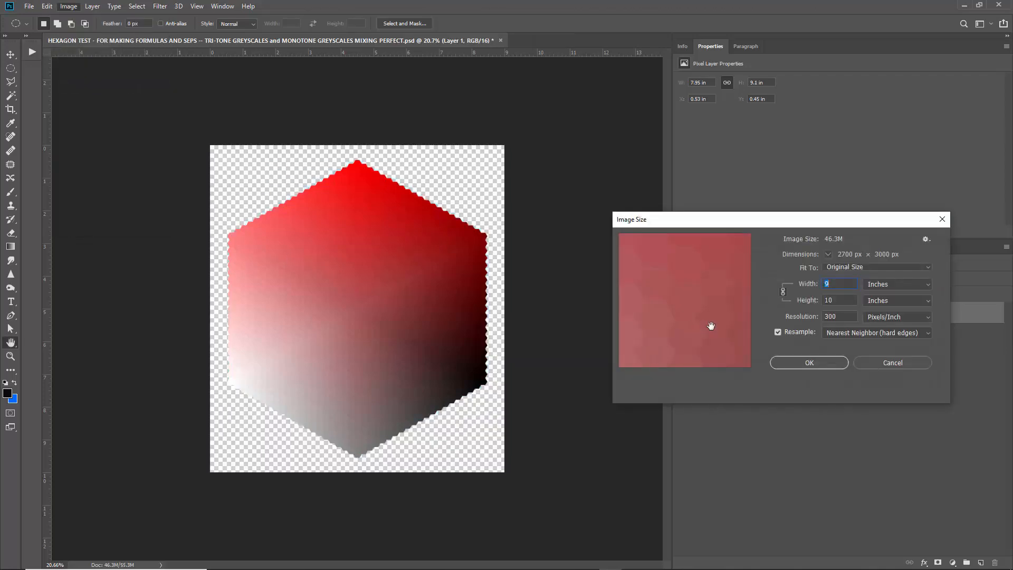
left_click(893, 363)
Enlarge the canvas to 12 by 12 inches.
left_click(68, 5)
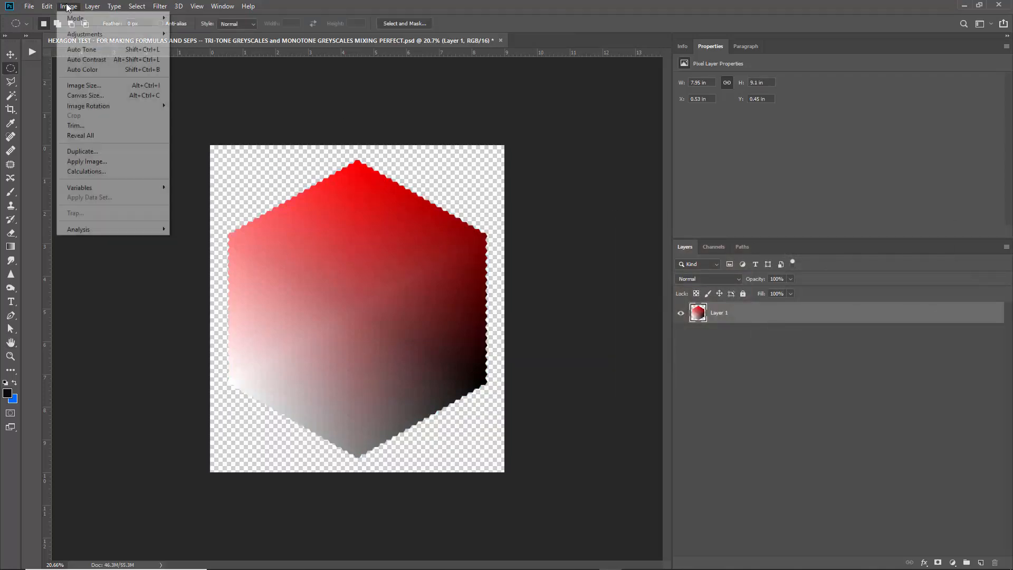
left_click(100, 95)
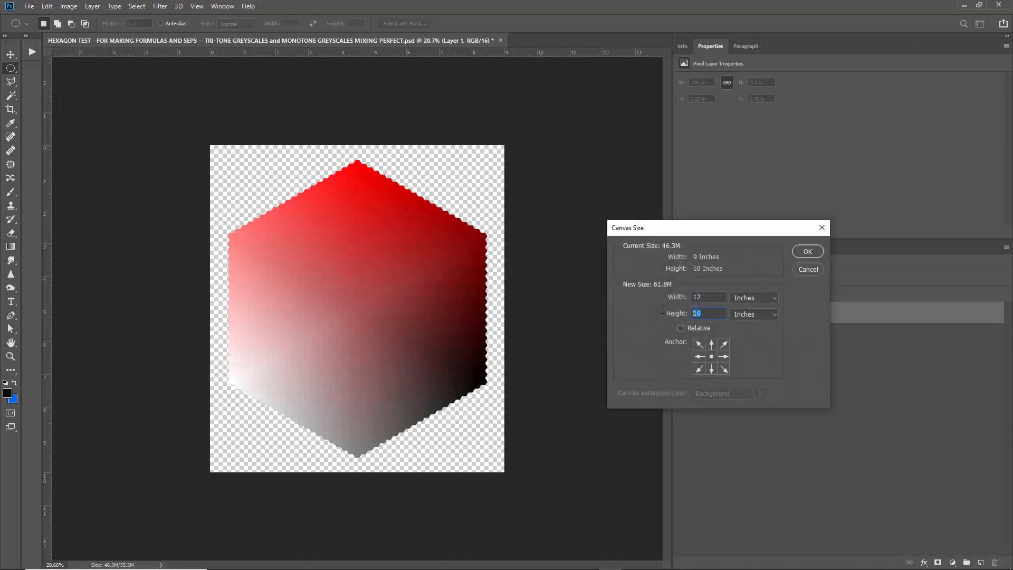
type("12")
left_click(810, 251)
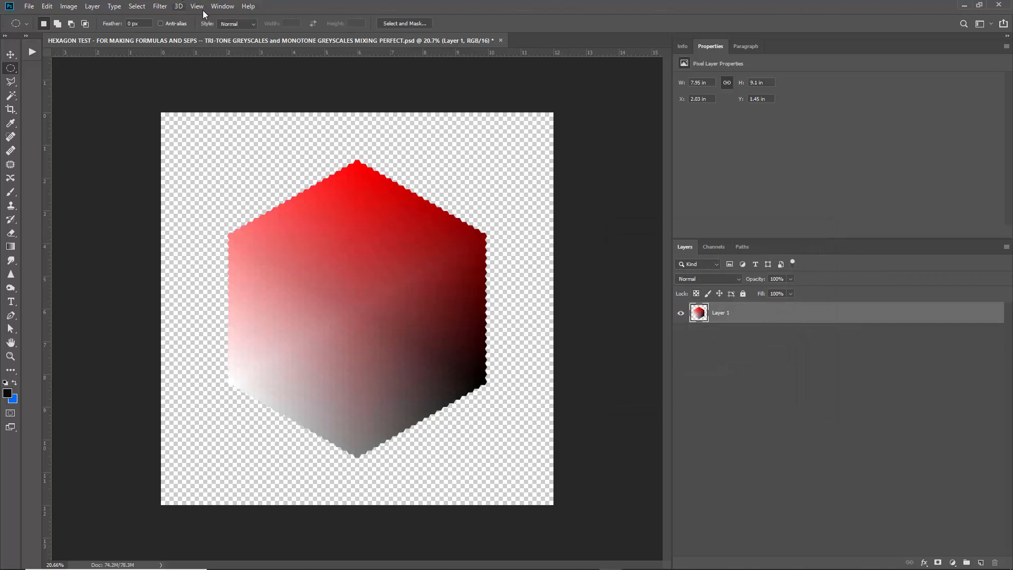
Add a vertical and a horizontal guide crossing at the center of the canvas.
left_click(11, 55)
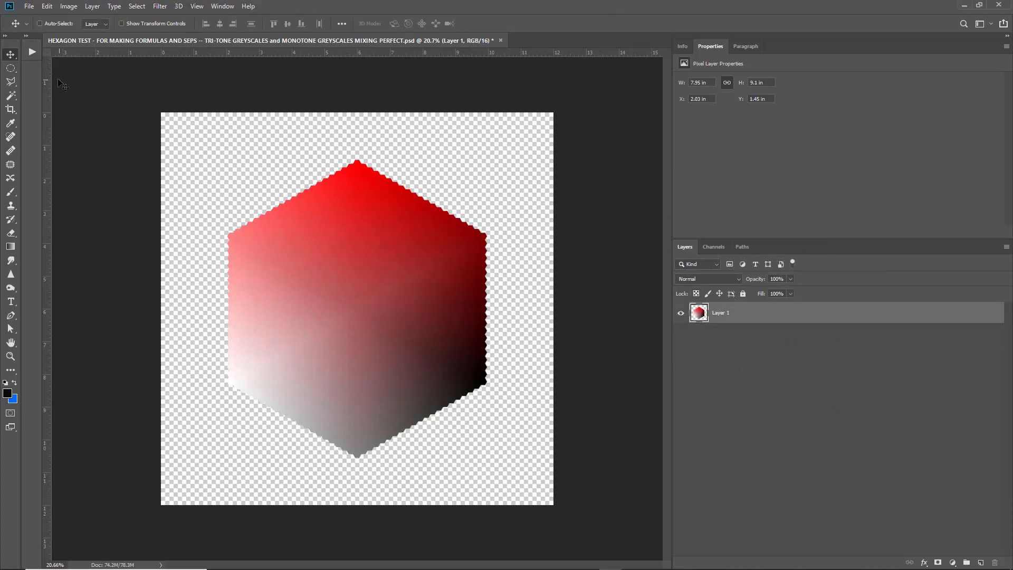
left_click_drag(46, 82, 360, 81)
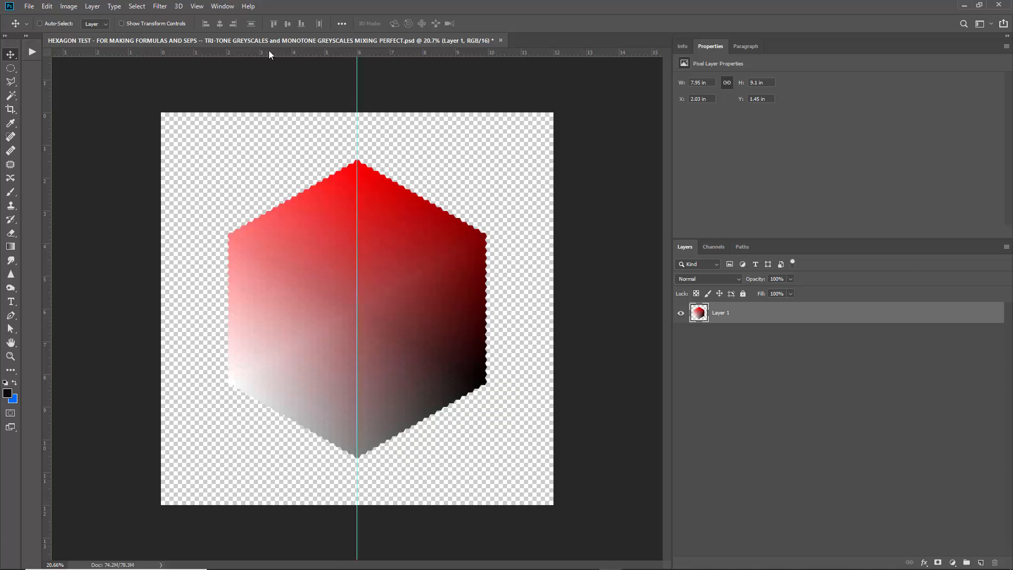
left_click_drag(268, 49, 188, 311)
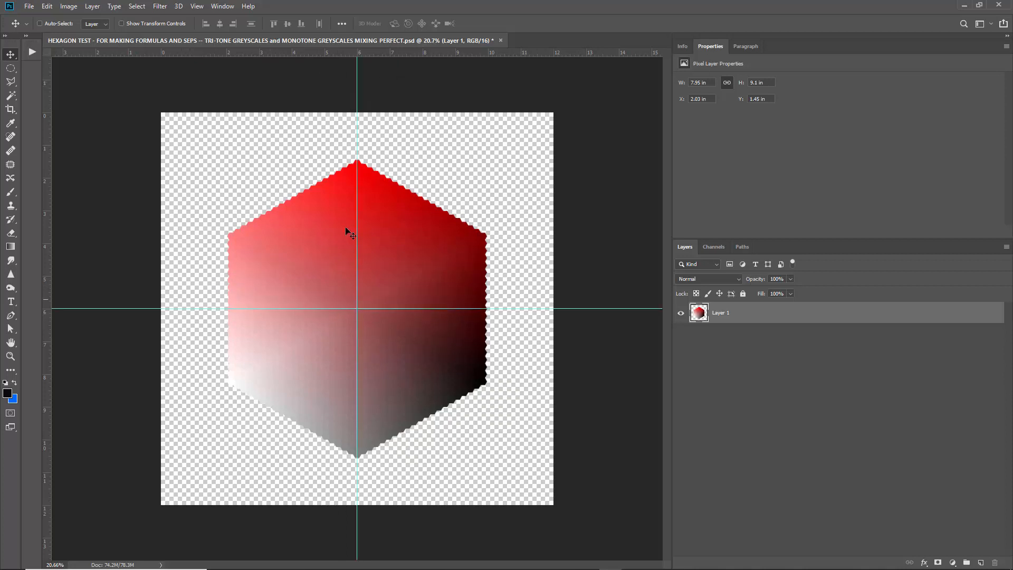
Rotate the hexagon by -90 degrees with Free Transform.
key("ctrl")
key("ctrl+t")
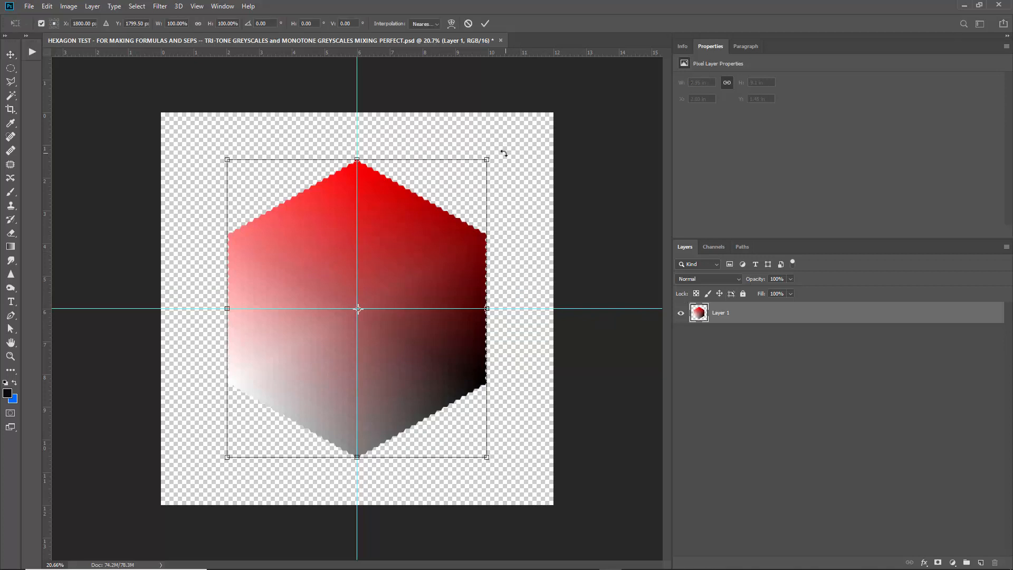
left_click_drag(501, 144, 208, 172)
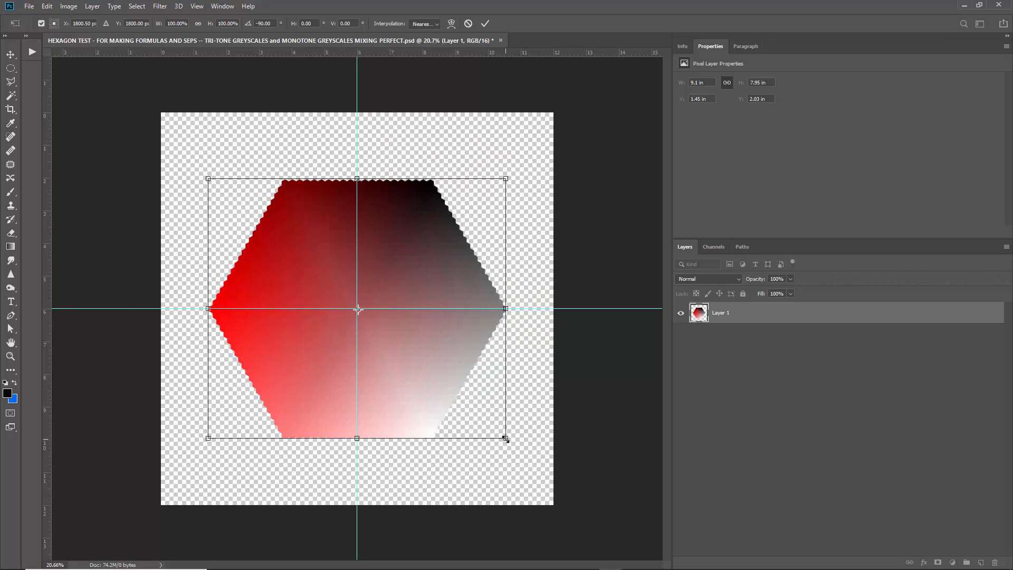
Scale the hexagon down to about 30% and place it against the canvas's left edge, centered on the horizontal guide.
left_click_drag(504, 439, 242, 375)
left_click_drag(295, 232, 252, 312)
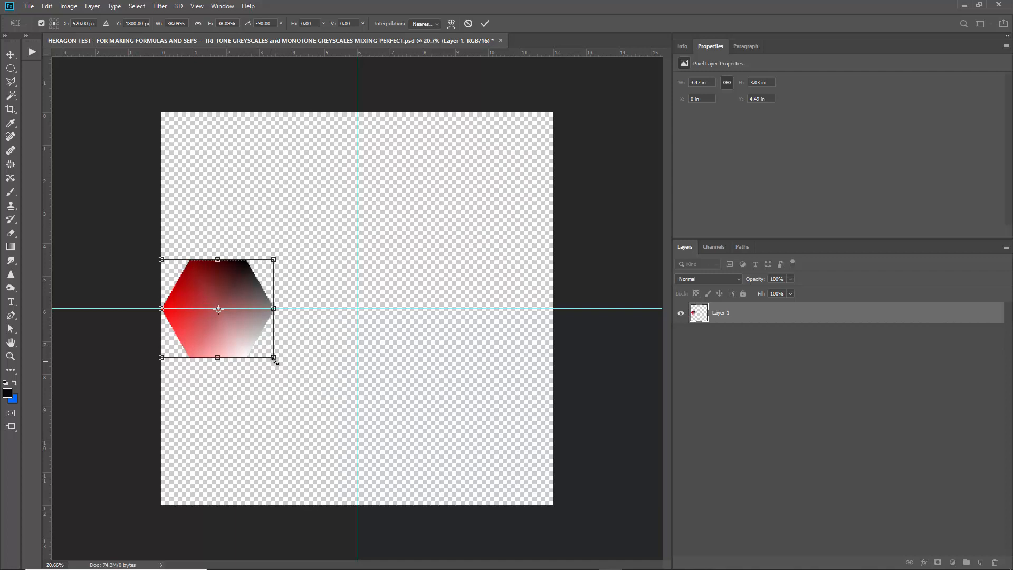
left_click_drag(275, 360, 222, 367)
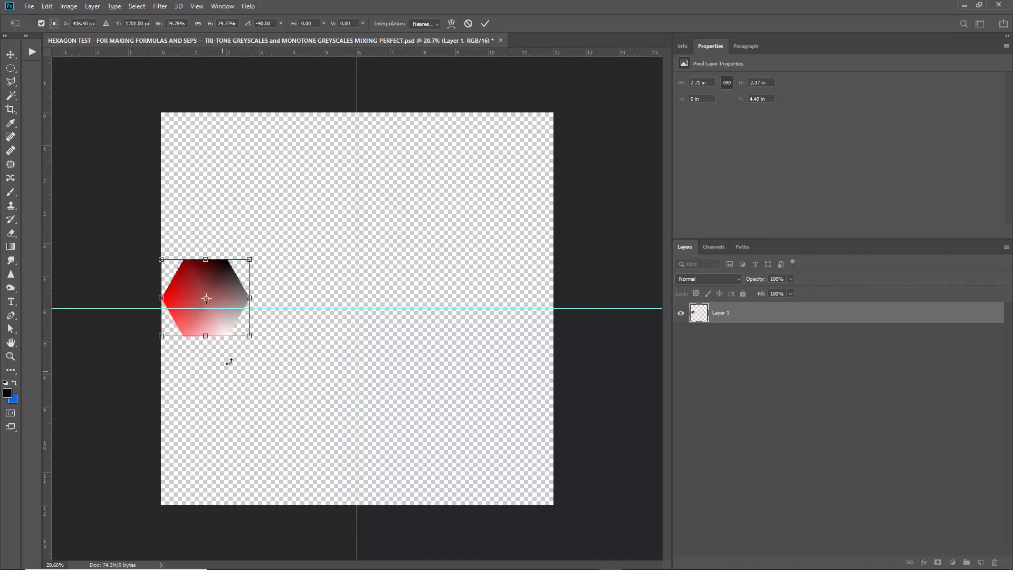
key("Return")
left_click_drag(229, 287, 228, 300)
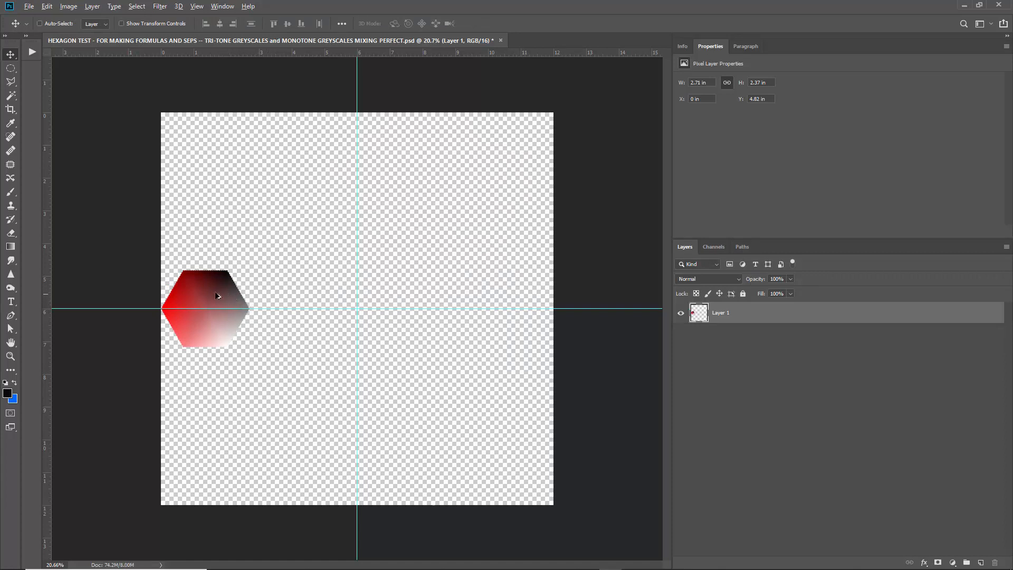
Duplicate the small hexagon to the canvas's right edge on the horizontal guide and rotate the copy 180 degrees.
left_click_drag(195, 299, 497, 305)
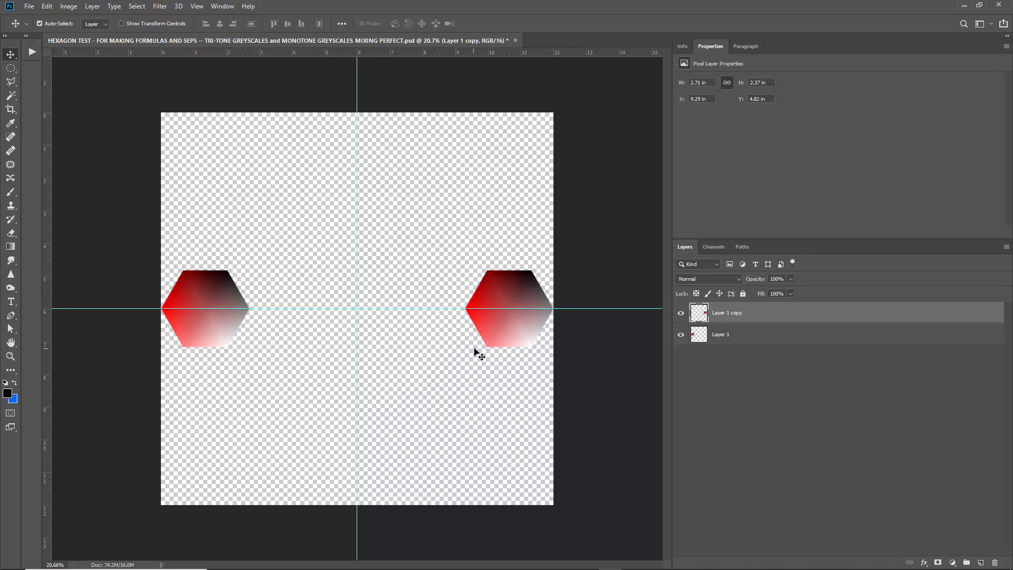
key("ctrl+t")
left_click_drag(554, 372, 461, 255)
key("Return")
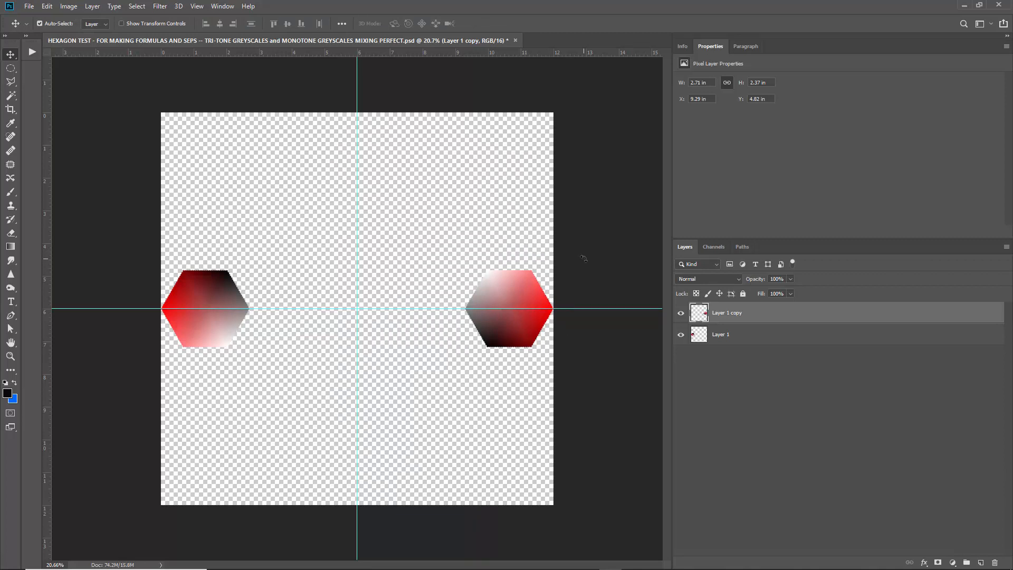
Shift the hue of the copied hexagon by 180 with Hue/Saturation.
key("ctrl+u")
left_click_drag(77, 53, 106, 68)
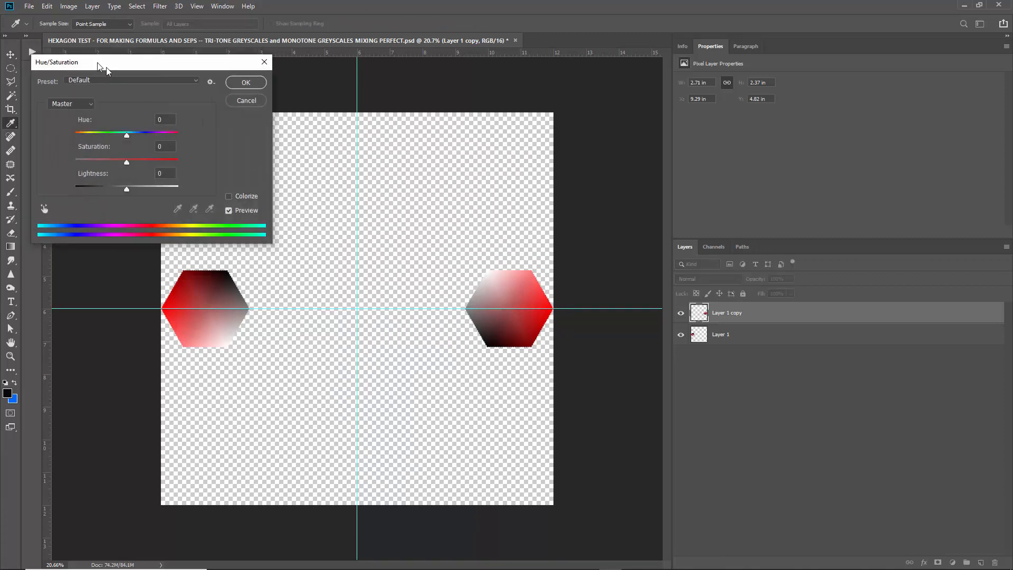
type("180")
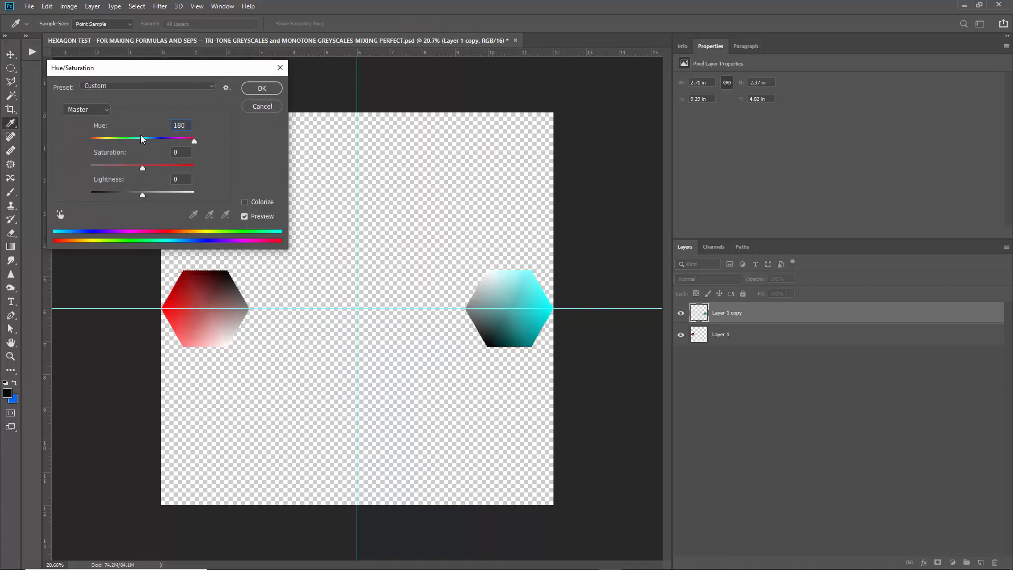
key("Return")
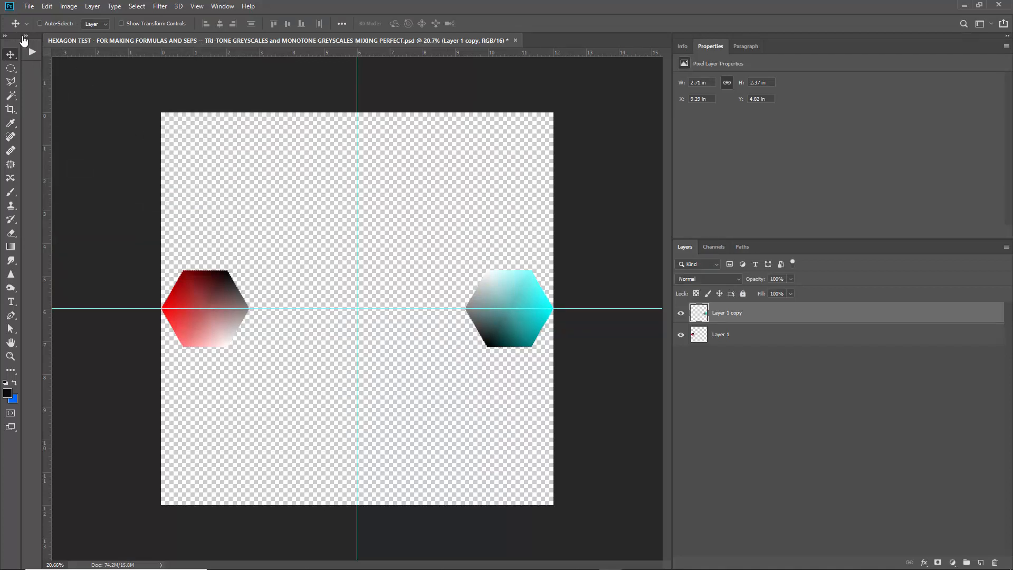
Show the actions, create a new action set with a new action using the default names, and stop its recording.
left_click(32, 52)
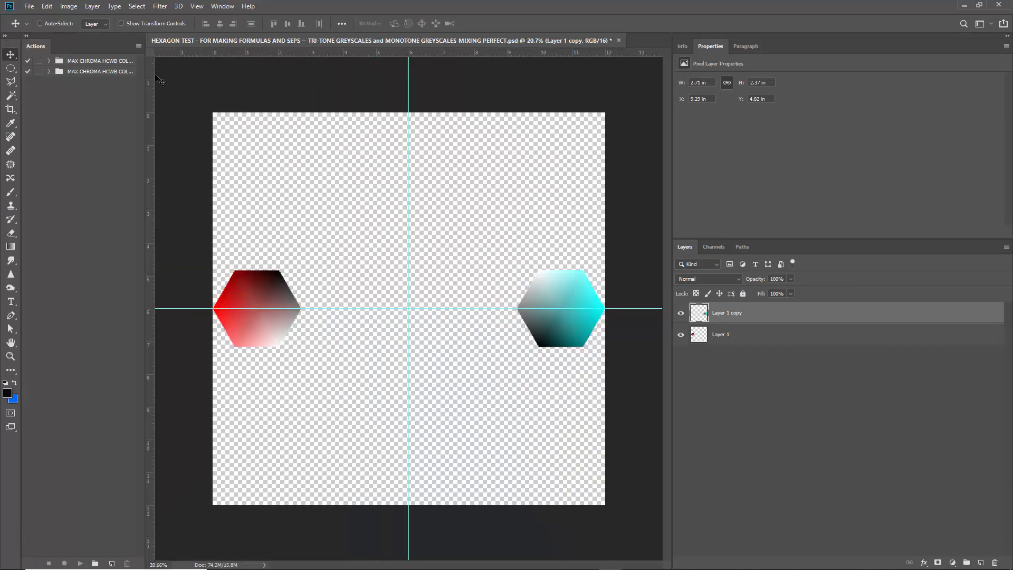
left_click_drag(146, 77, 249, 77)
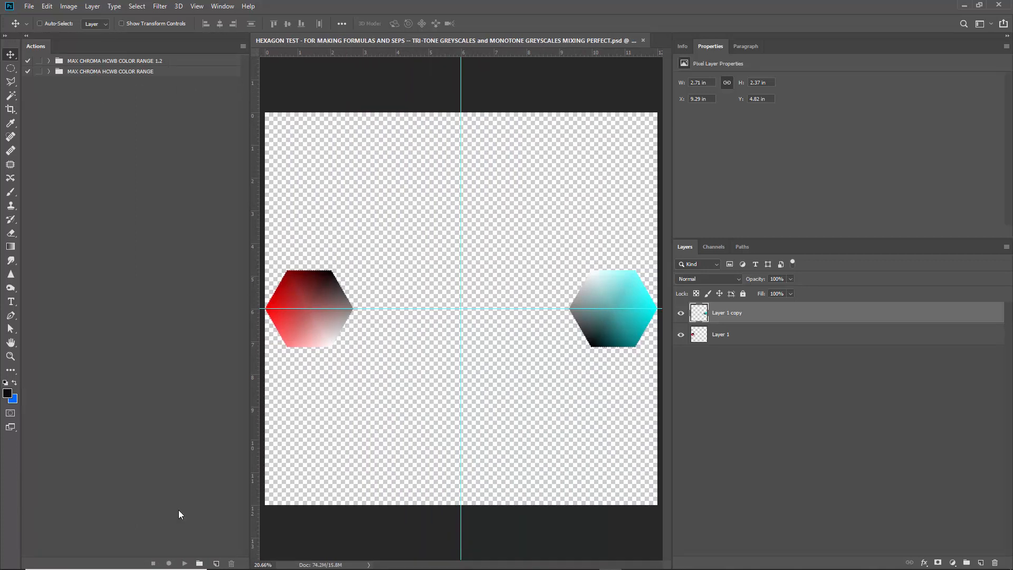
left_click(199, 563)
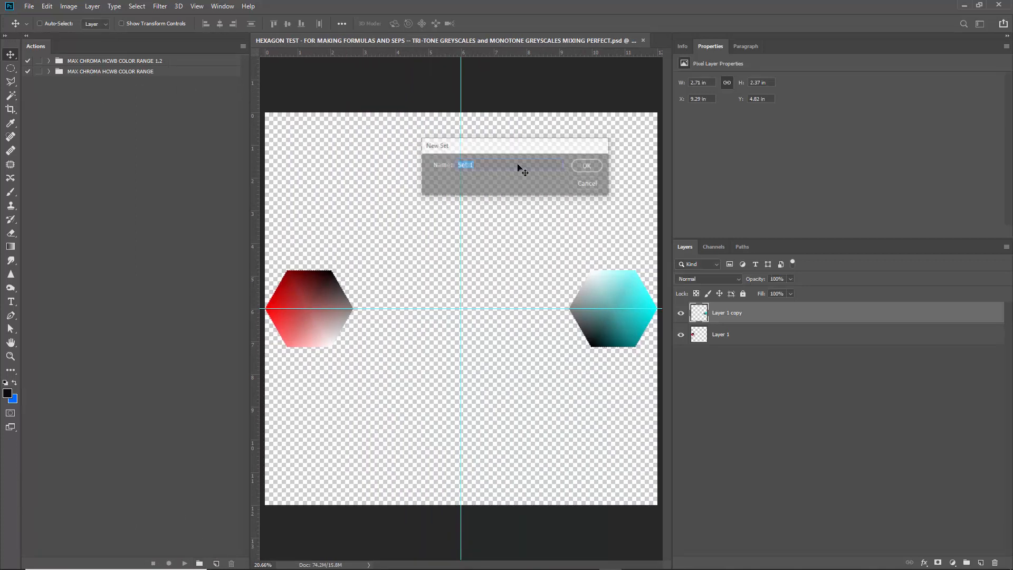
left_click(216, 563)
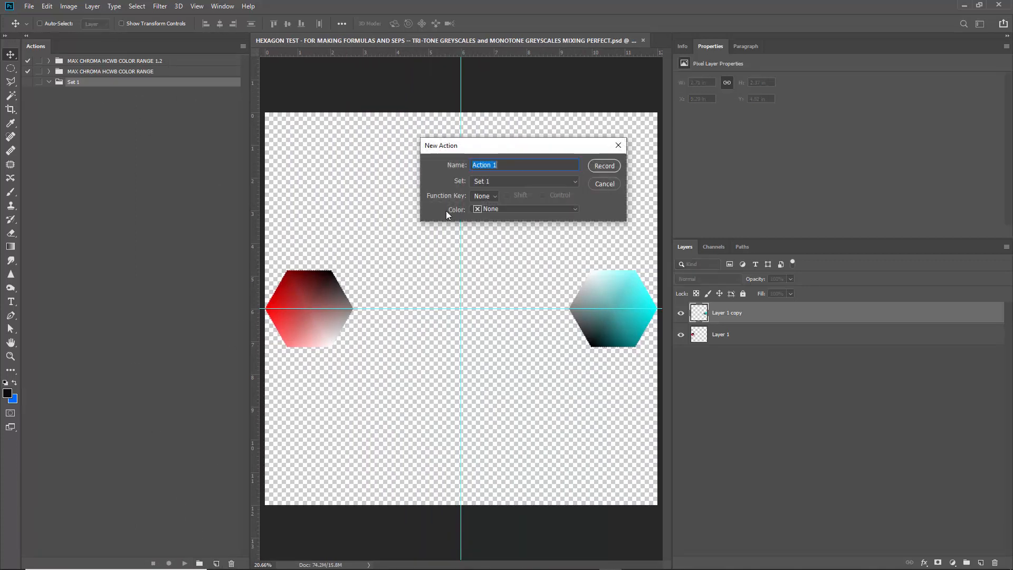
key("Return")
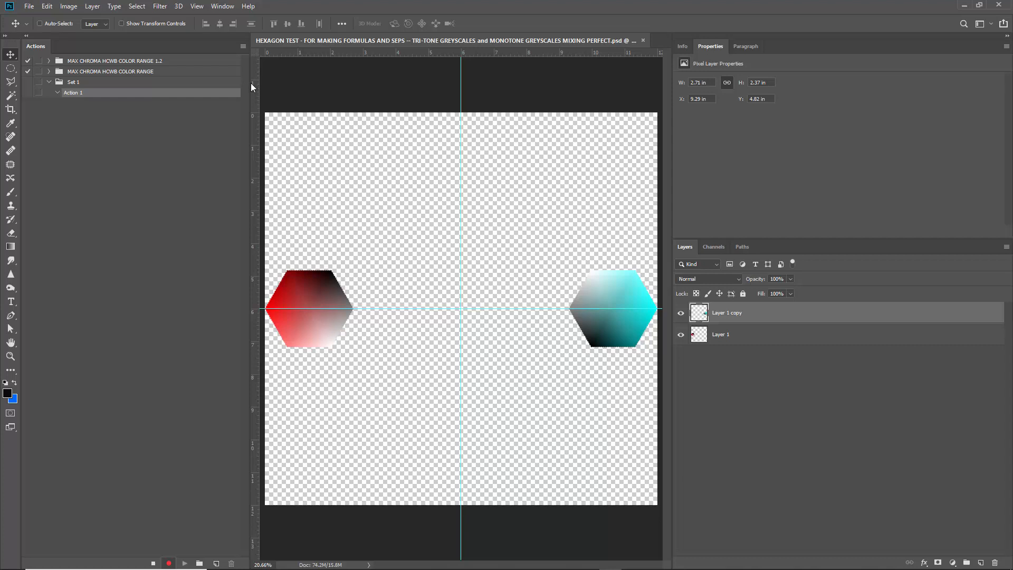
left_click(153, 563)
left_click_drag(248, 182, 144, 189)
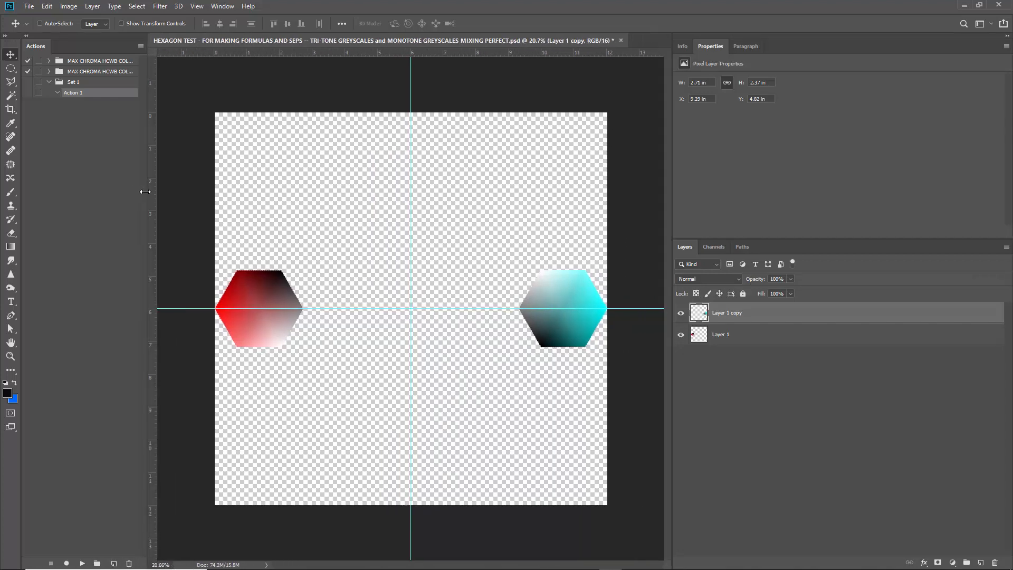
Merge the two hexagon layers into one layer.
key("ctrl")
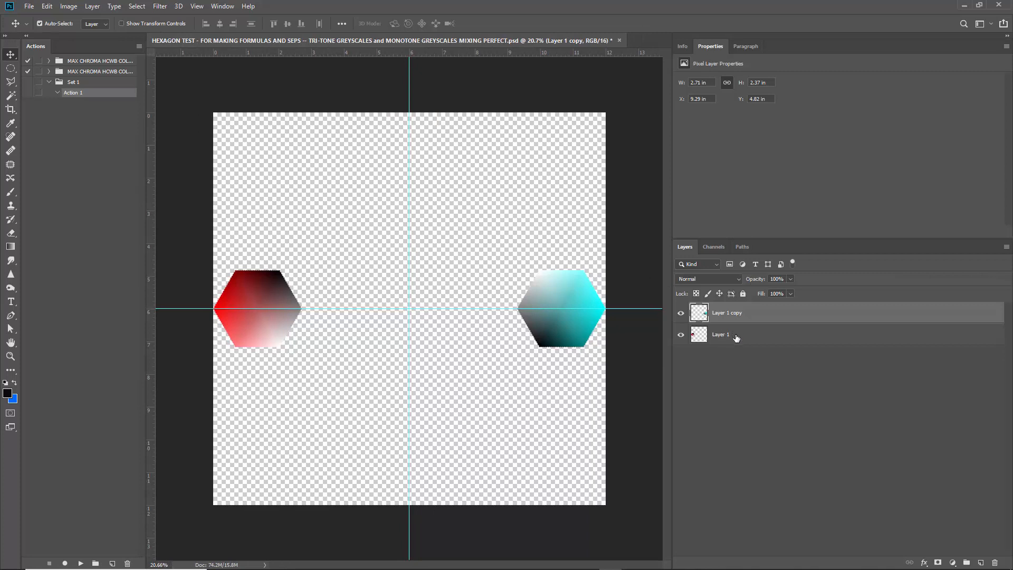
key("ctrl+e")
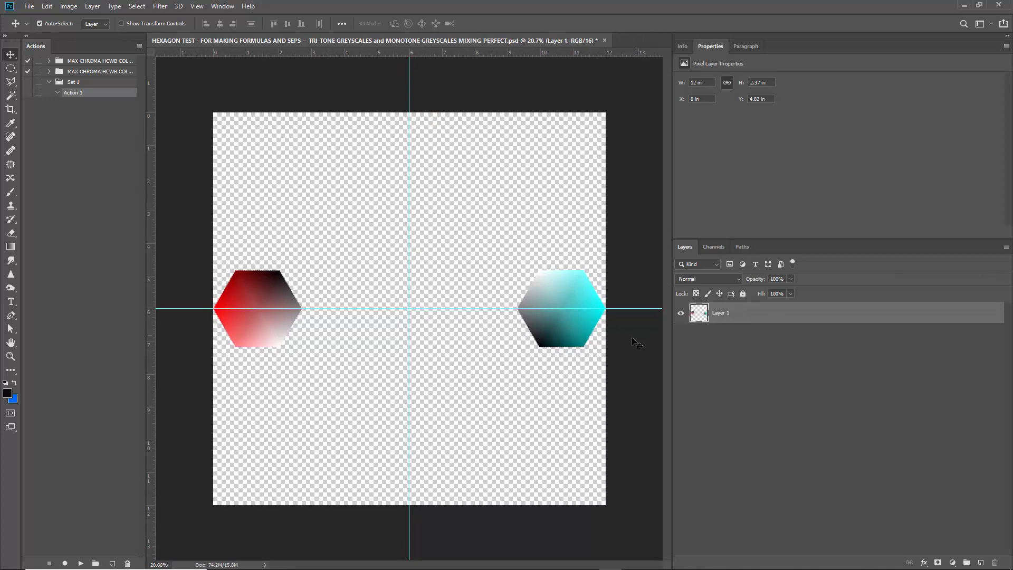
key("ctrl+t")
left_click_drag(595, 402, 522, 506)
key("ctrl+z")
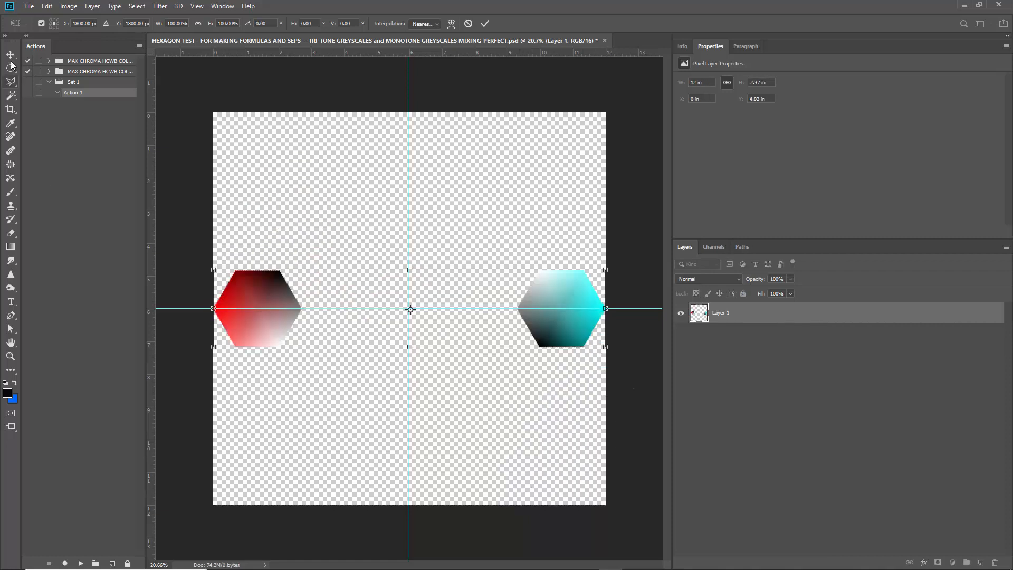
key("Escape")
right_click(747, 315)
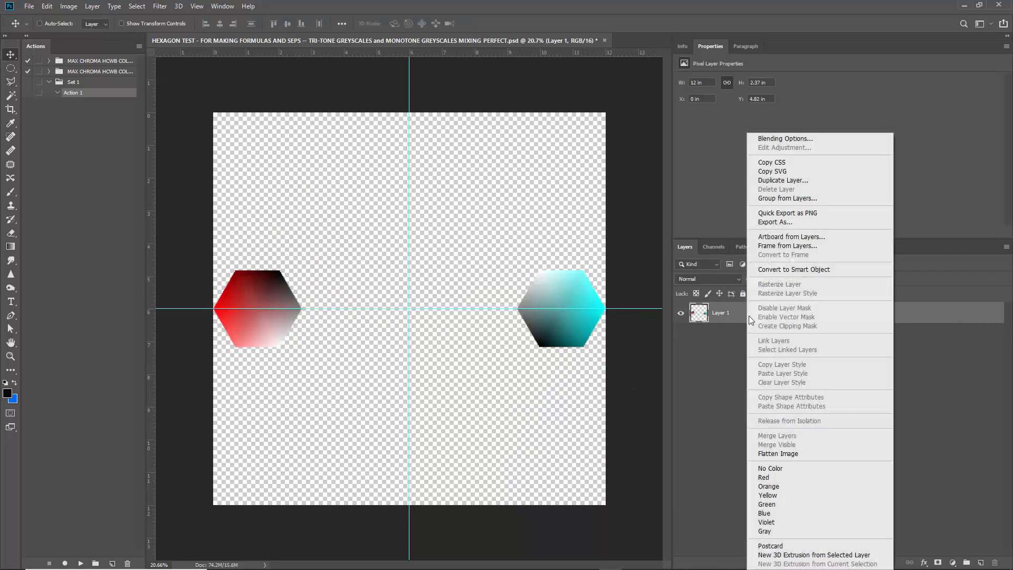
left_click(792, 182)
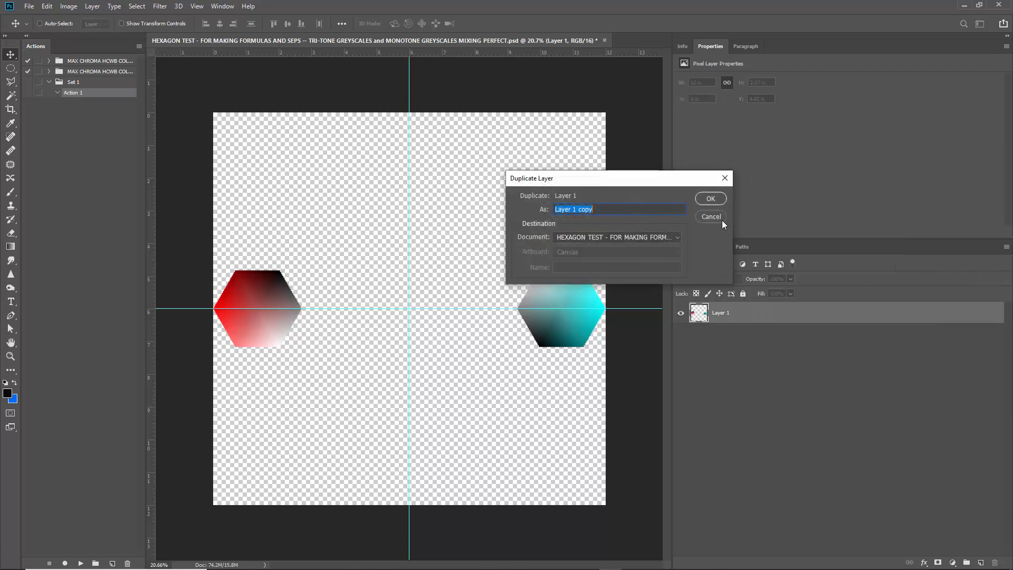
left_click(710, 214)
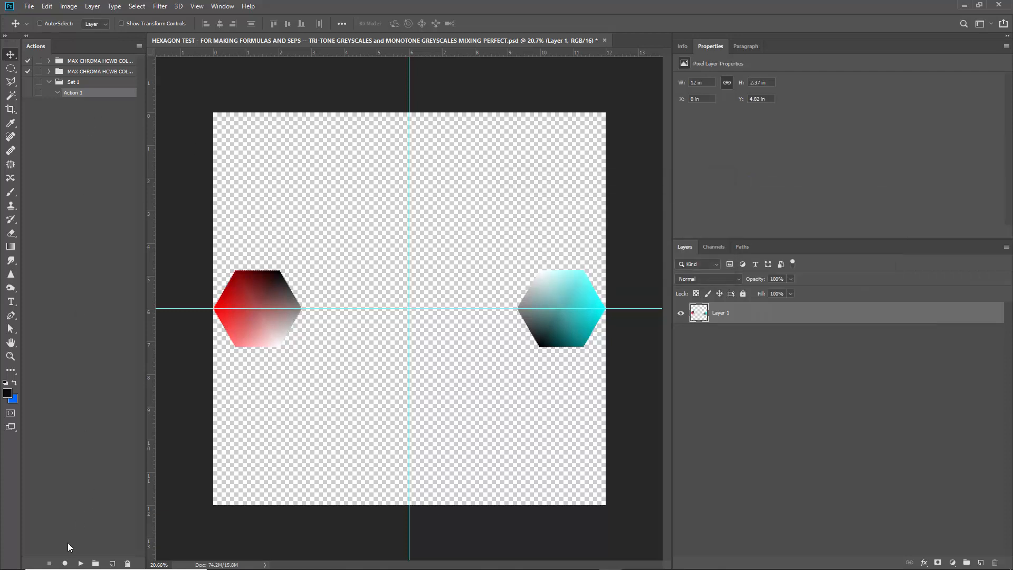
Start recording Action 1, duplicate the merged hexagon layer under its default name and rotate the copy 30 degrees about the canvas centre.
left_click(65, 563)
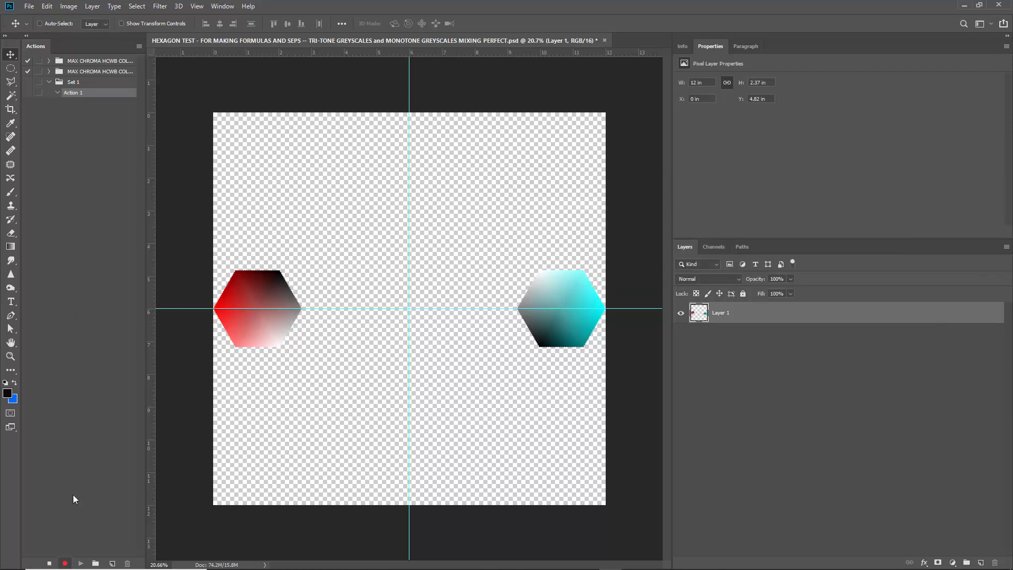
right_click(783, 317)
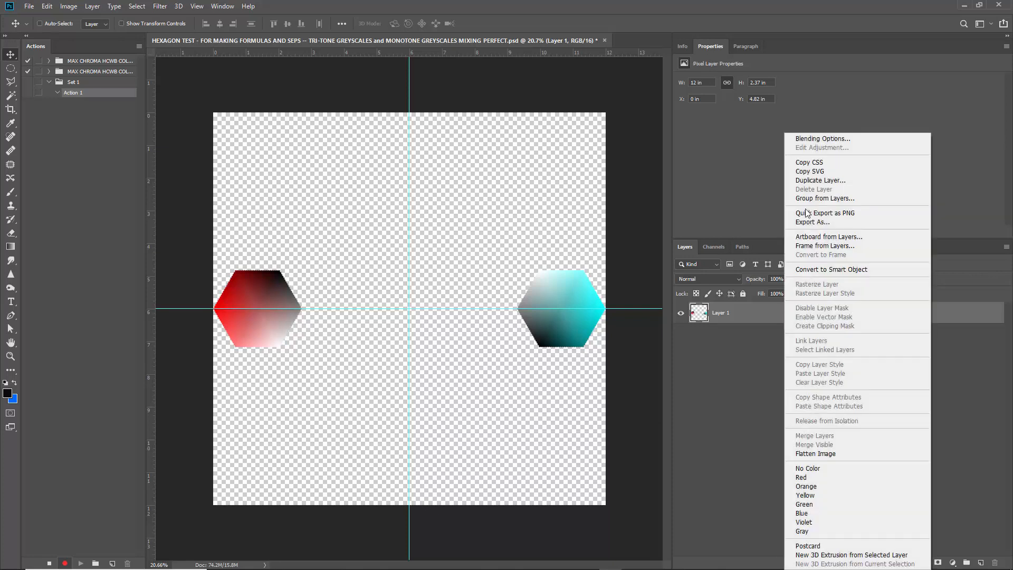
left_click(814, 184)
left_click(710, 201)
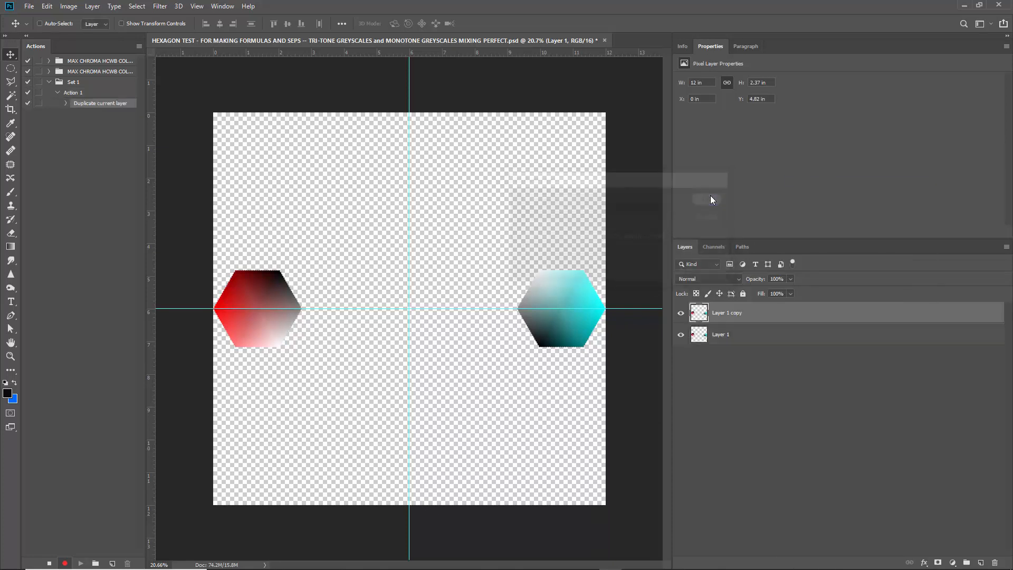
key("ctrl+t")
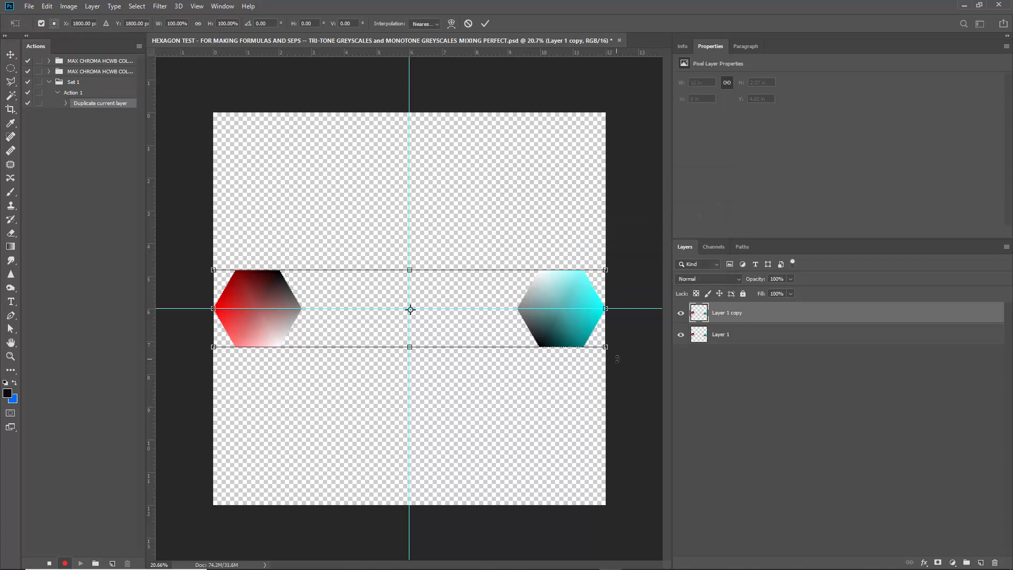
left_click_drag(617, 359, 577, 442)
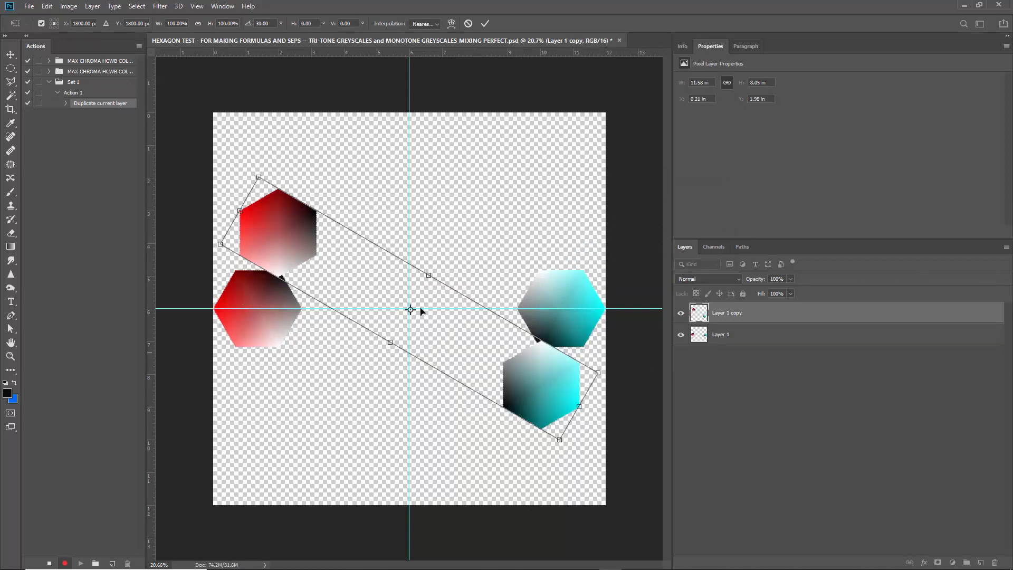
key("Return")
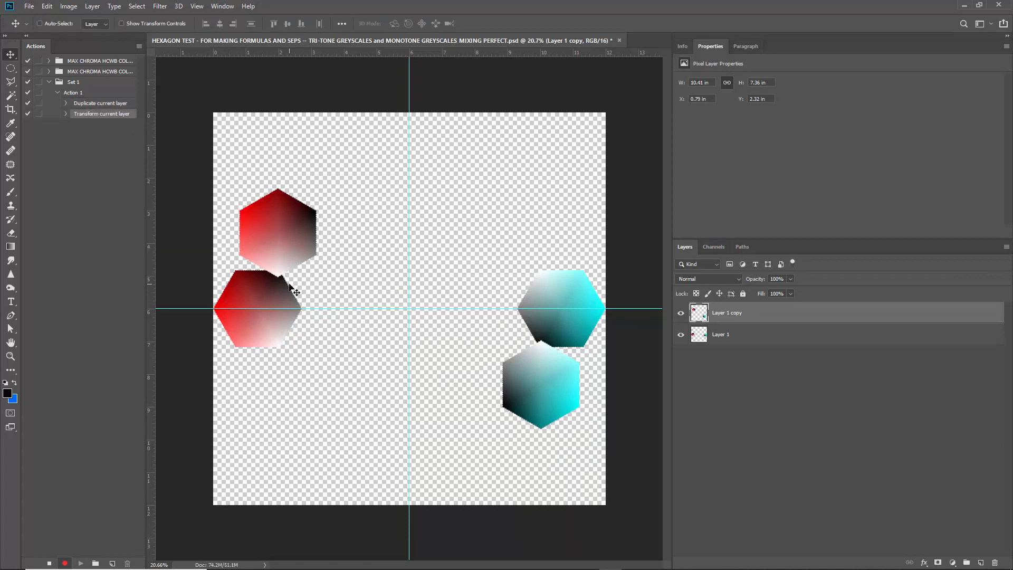
Shift the rotated copy's hue by 30 with Hue/Saturation and stop recording the action.
key("ctrl+u")
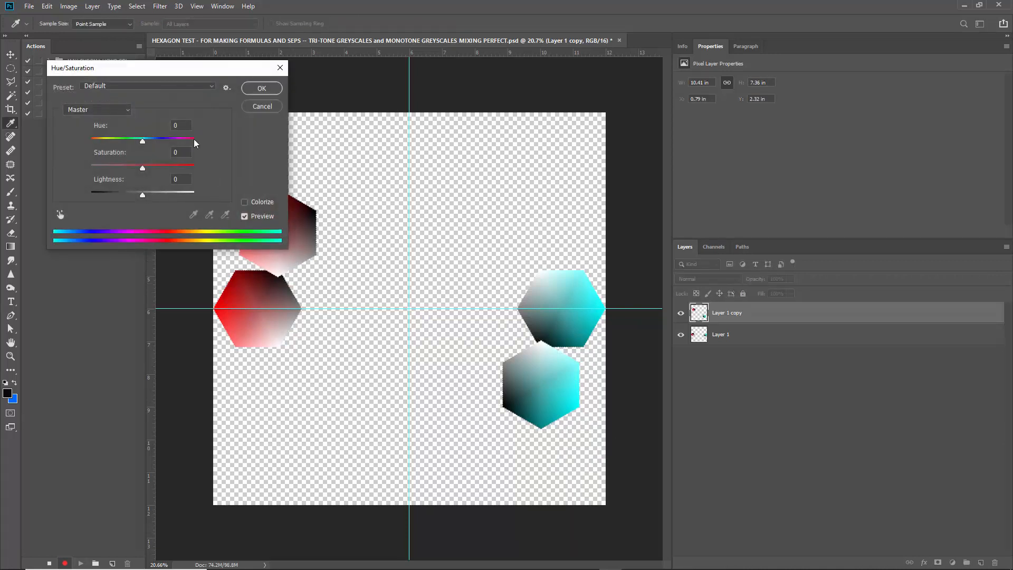
left_click(128, 141)
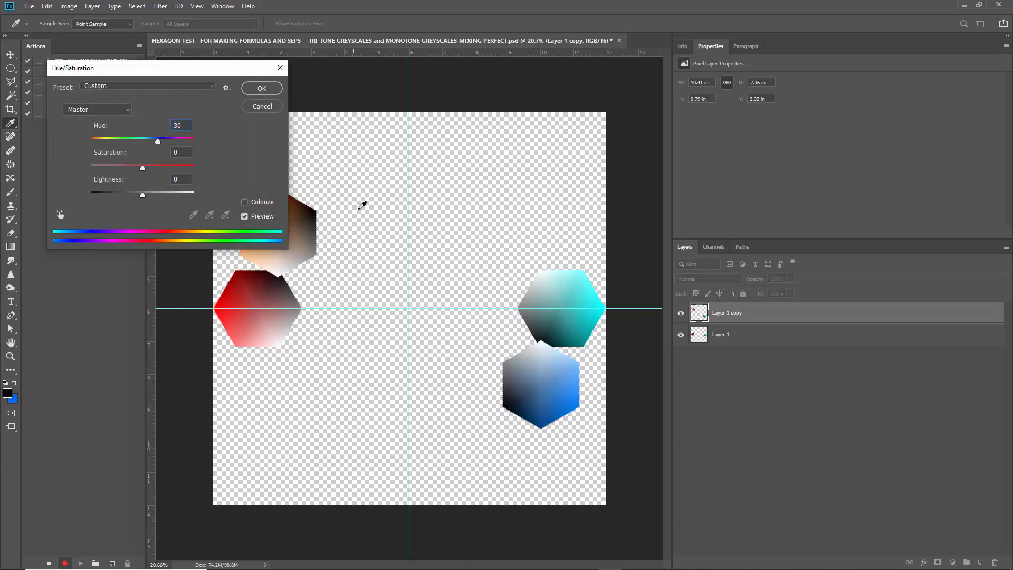
key("Return")
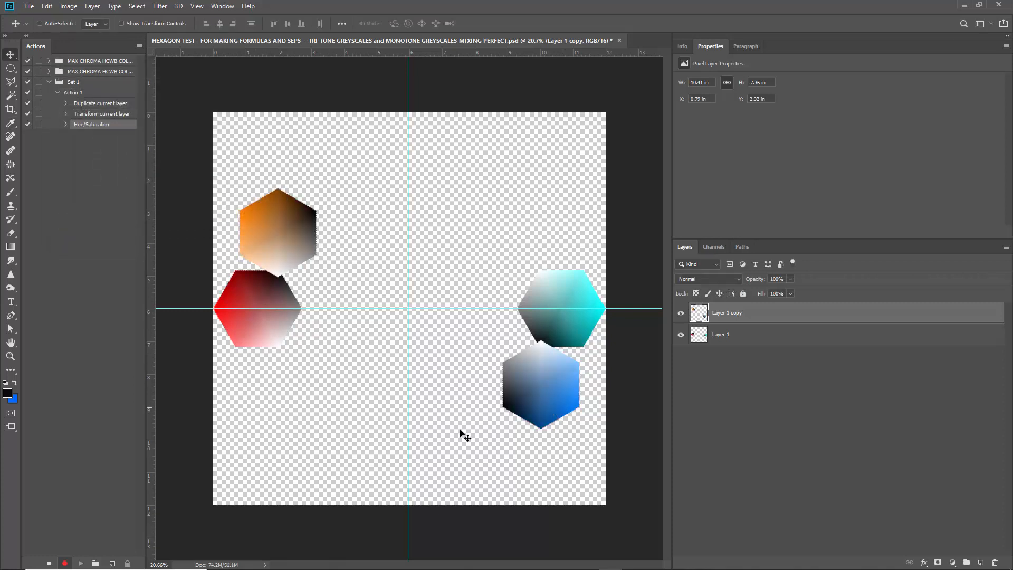
left_click(50, 564)
Play Action 1 four times to fill the rest of the ring with rotated, hue-shifted hexagon pairs.
left_click(86, 94)
left_click(81, 564)
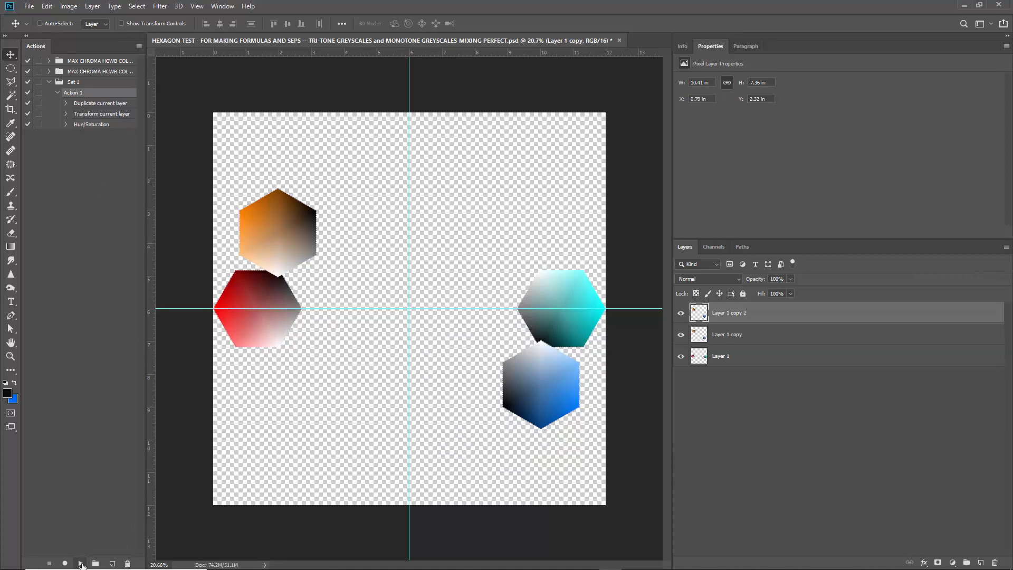
left_click(81, 564)
left_click(80, 564)
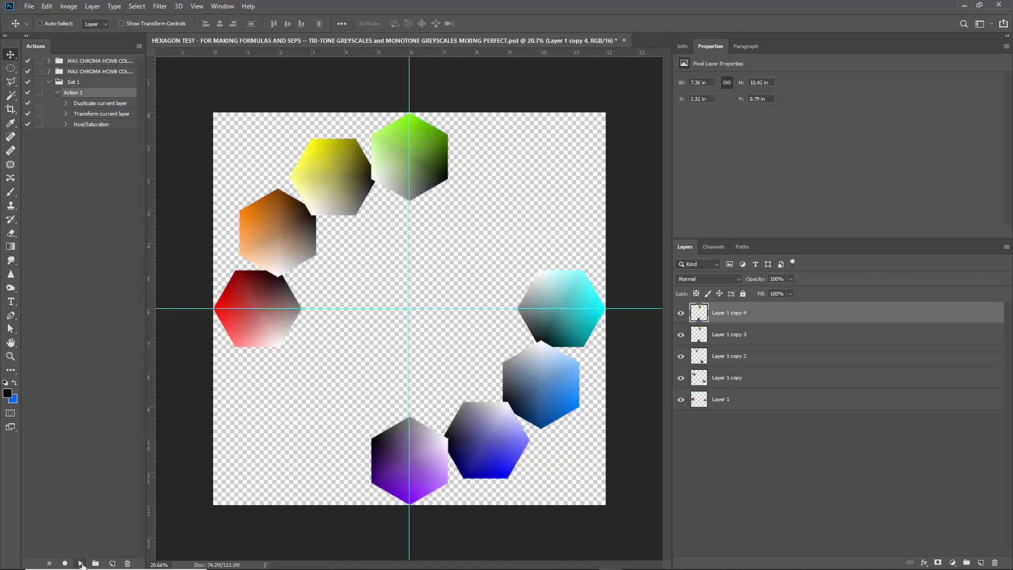
left_click(80, 564)
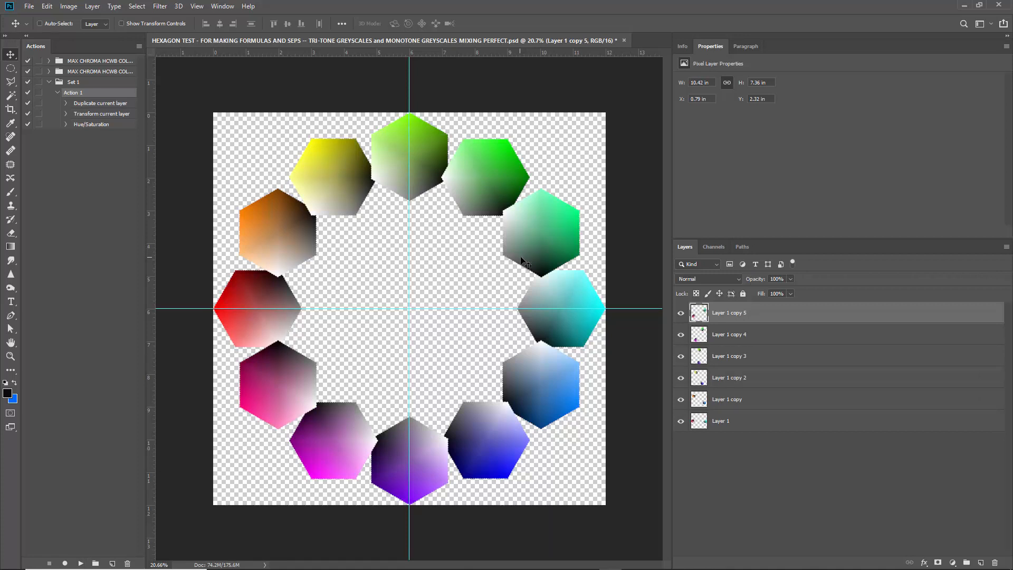
Delete the duplicated hexagon layers, keeping only the original Layer 1.
key("Delete")
key("Delete")
key("Delete")
key("Delete")
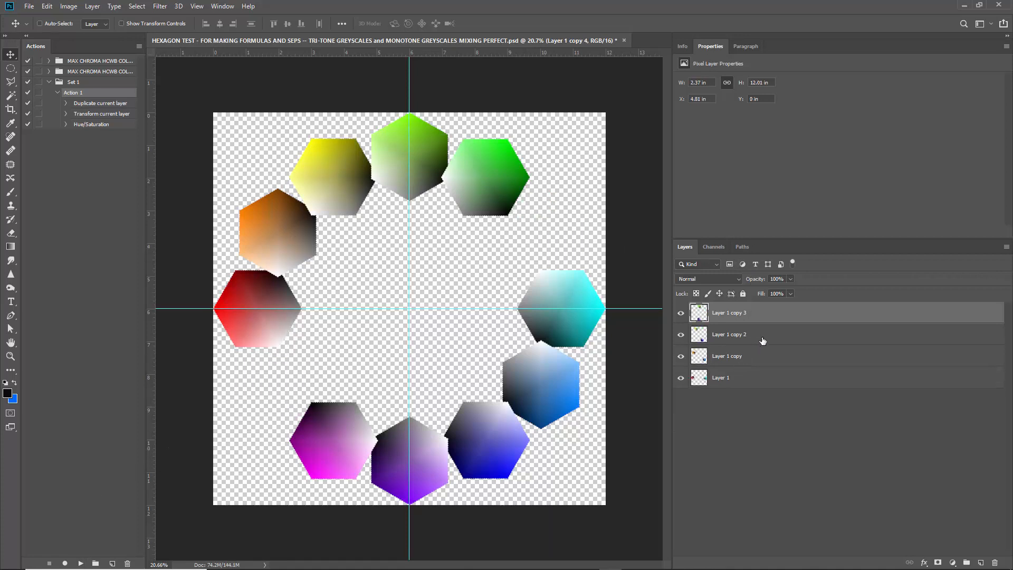
key("Delete")
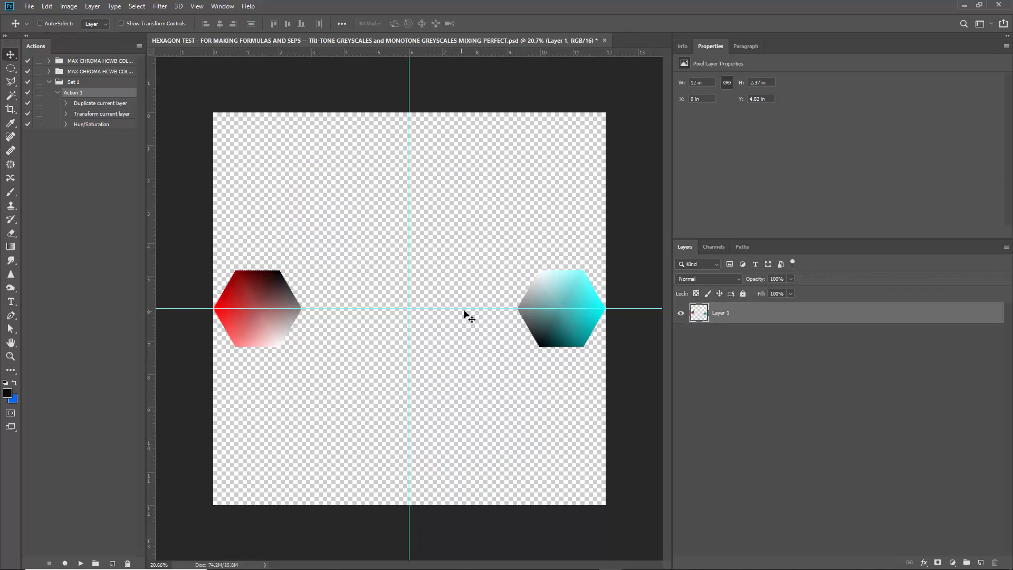
Undo the layer deletions and the action's copies back to the single layer with the red and cyan hexagons.
key("ctrl+shift+z")
key("ctrl+shift+z")
key("ctrl+shift+z")
key("ctrl+shift+z")
key("ctrl+shift+z")
key("ctrl+shift+z")
key("ctrl+shift+z")
key("ctrl+shift+z")
key("ctrl+shift+z")
key("ctrl+shift+z")
key("ctrl+shift+z")
key("ctrl+shift+z")
key("ctrl+shift+z")
key("ctrl+shift+z")
key("ctrl+shift+z")
key("ctrl+z")
key("ctrl+z")
key("ctrl+z")
key("ctrl+z")
key("ctrl+z")
key("ctrl+z")
key("ctrl+z")
key("ctrl+z")
key("ctrl+z")
key("ctrl+z")
key("ctrl+z")
key("ctrl+z")
key("ctrl+z")
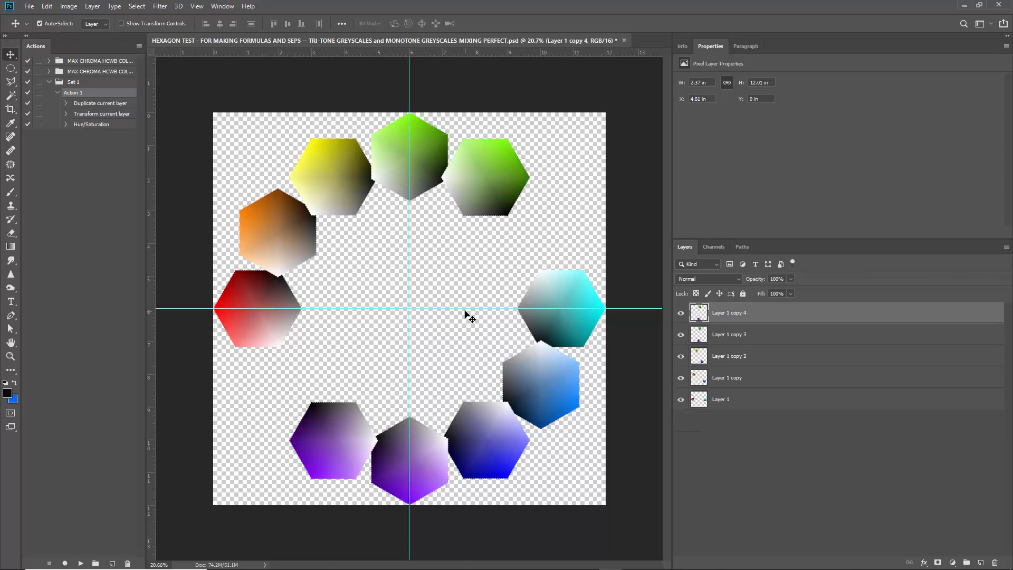
key("ctrl+z")
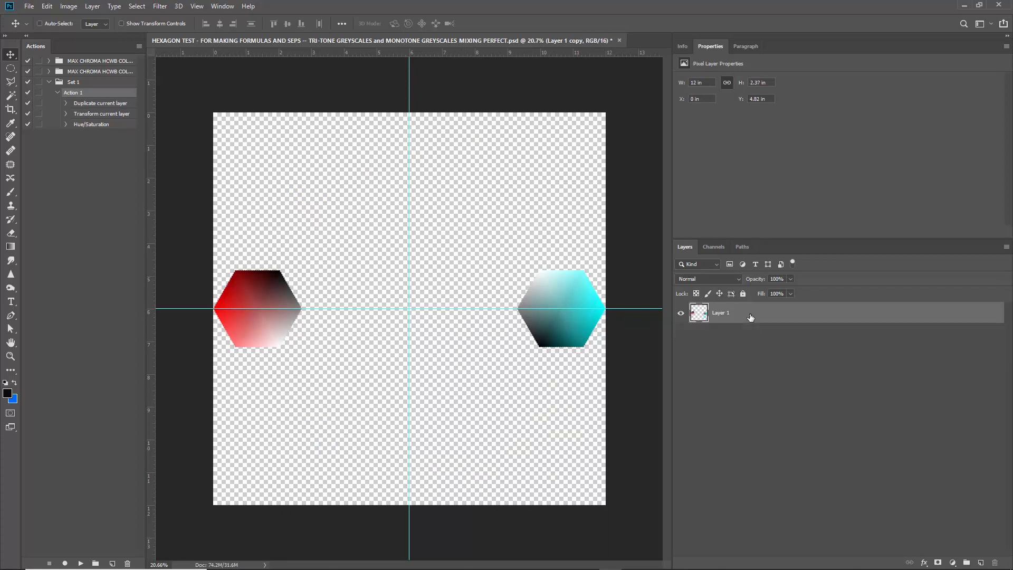
key("ctrl+z")
left_click(72, 4)
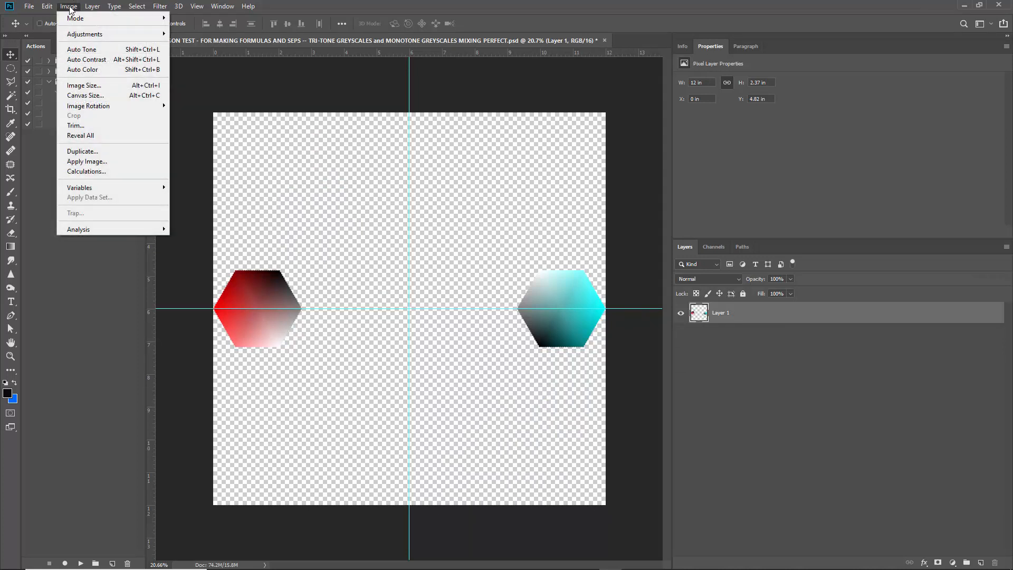
mouse_move(47, 6)
left_click(10, 58)
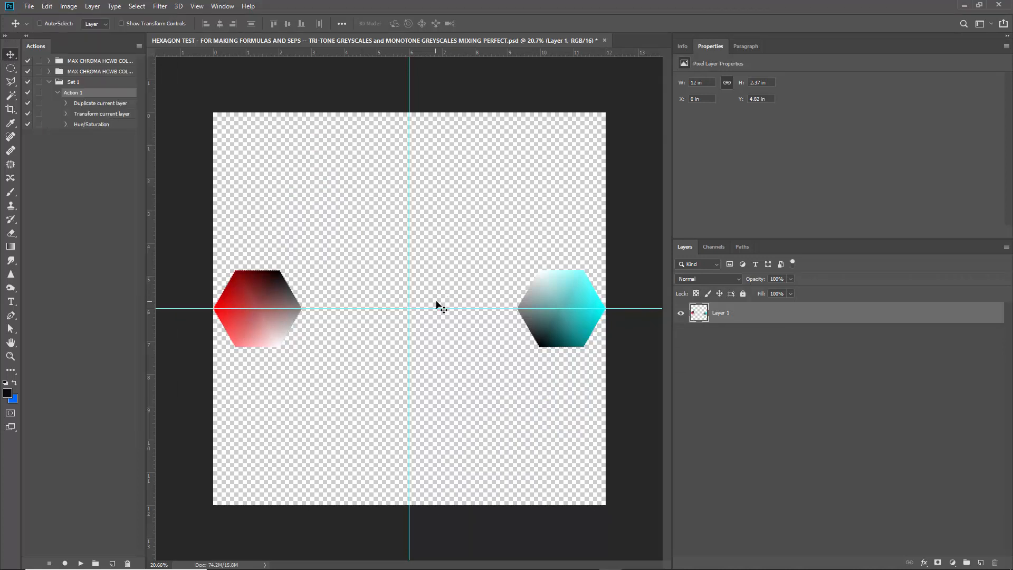
Select the cyan hexagon with an elliptical marquee, delete it and clear the selection.
key("m")
left_click_drag(493, 239, 680, 411)
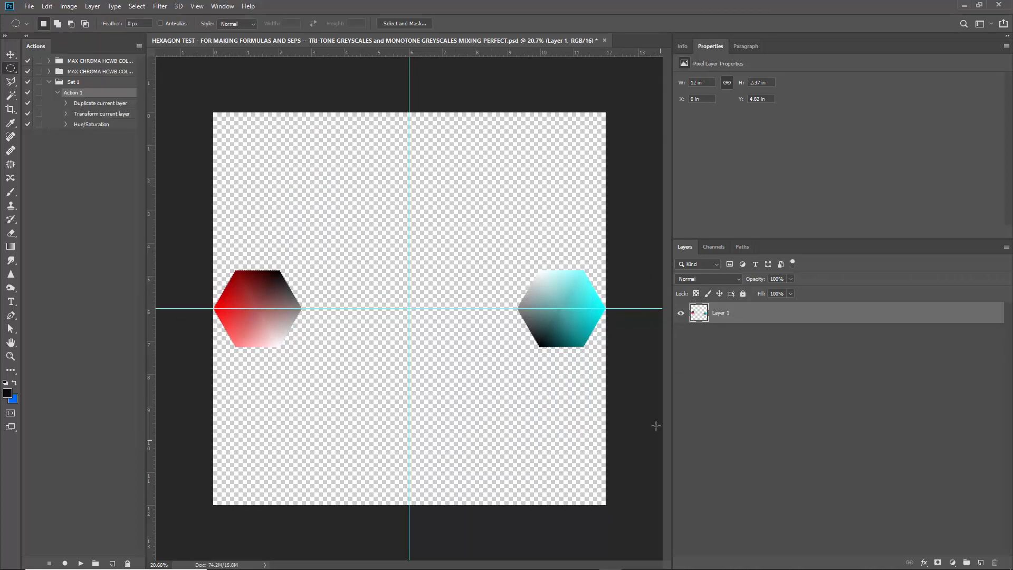
key("Delete")
key("ctrl+d")
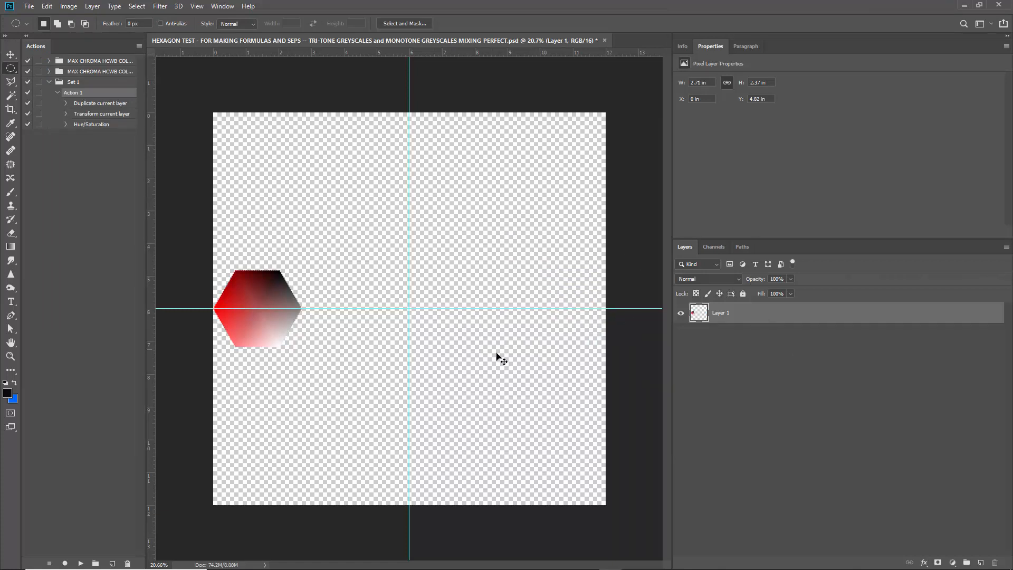
Scale the red hexagon down proportionally to about 2.2 by 1.92 in with Free Transform.
key("ctrl+t")
left_click_drag(302, 347, 284, 332)
key("m")
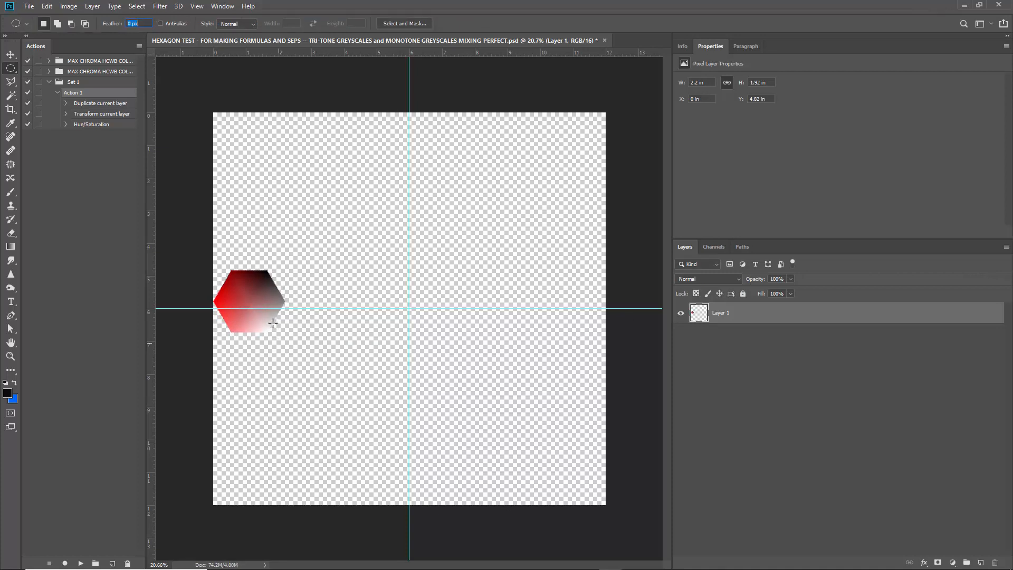
left_click(10, 54)
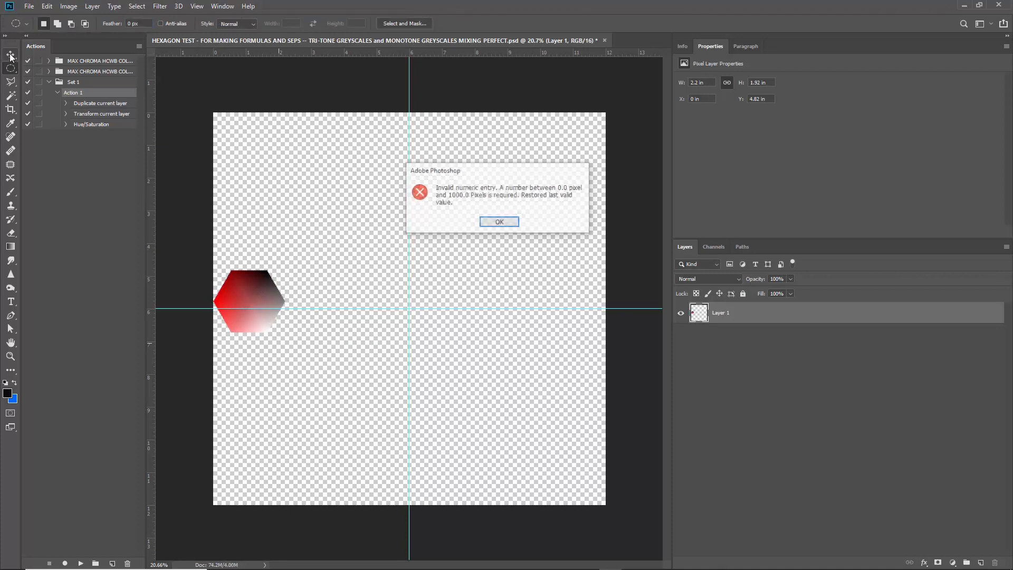
left_click(510, 226)
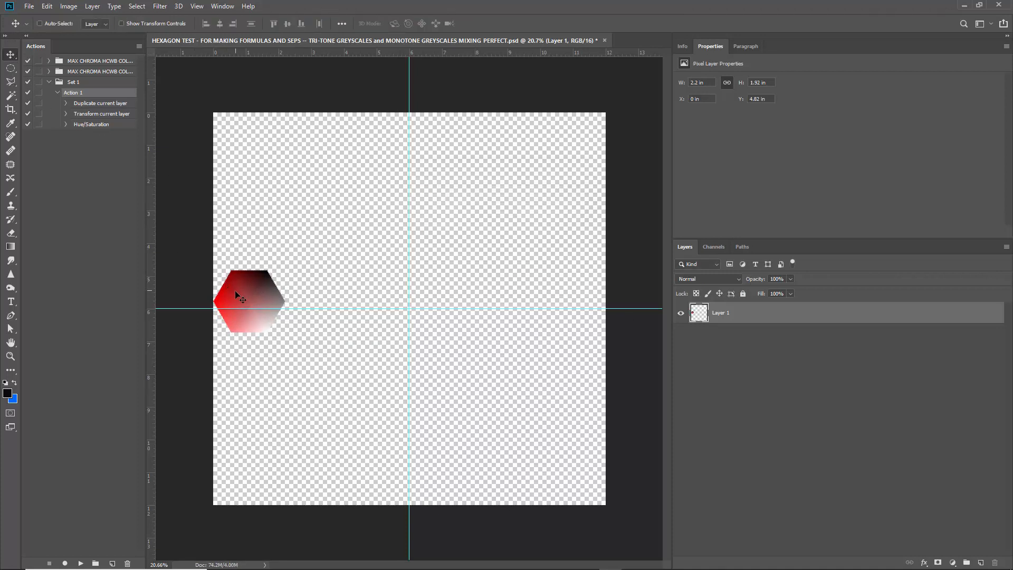
Centre the reduced hexagon on the horizontal guide and place a copy, rotated 180 degrees, at the canvas's right edge.
left_click_drag(236, 295, 562, 315)
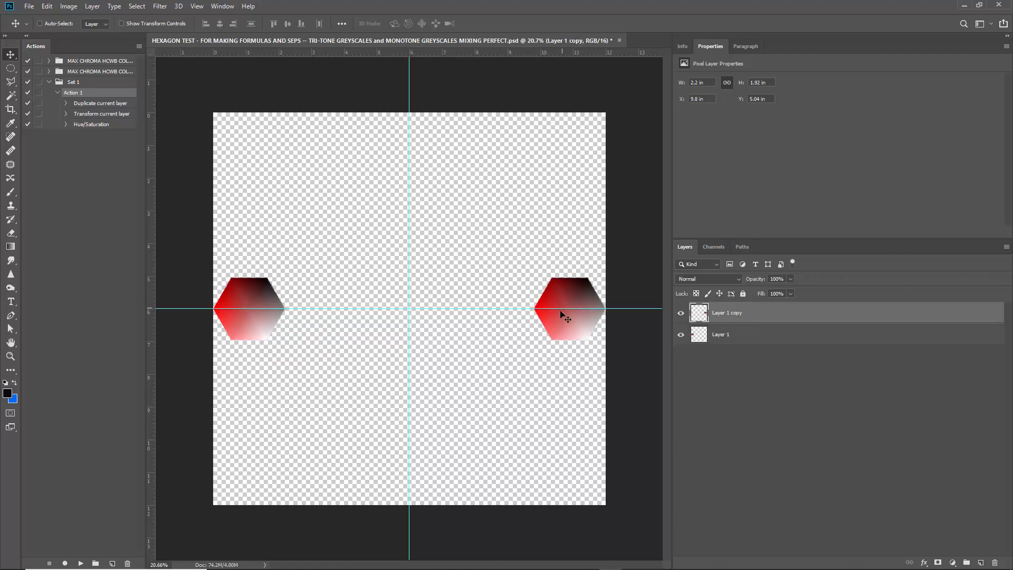
key("ctrl+t")
left_click_drag(568, 376, 523, 252)
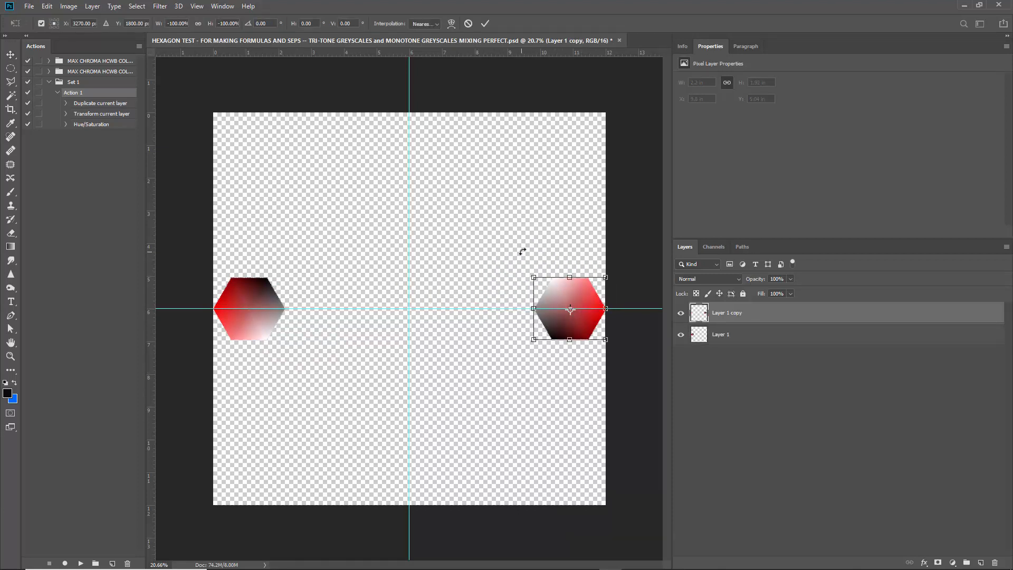
key("Return")
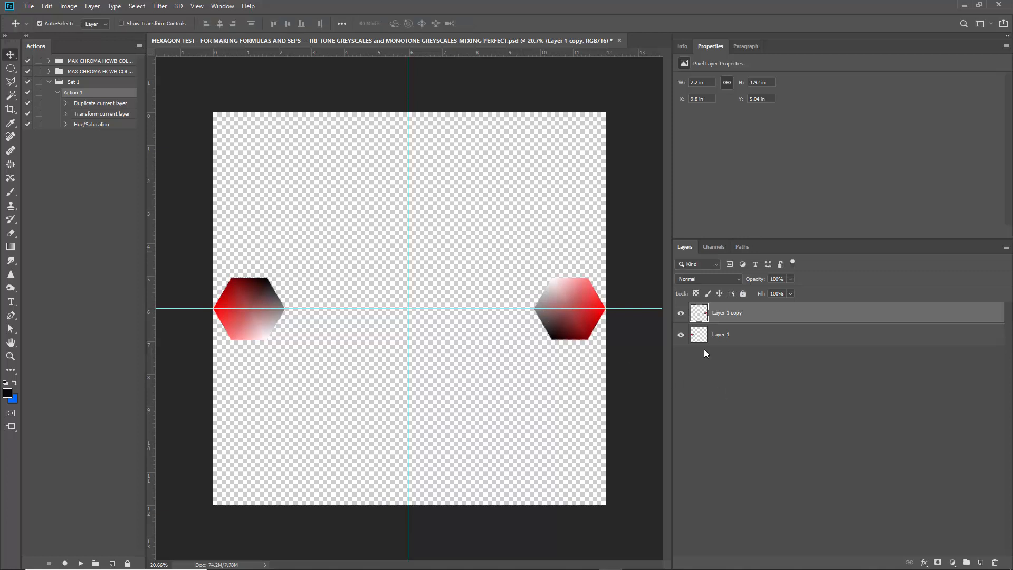
Shift the copied hexagon's hue by 180 with Hue/Saturation and merge it with the red hexagon's layer.
key("ctrl+u")
type("180")
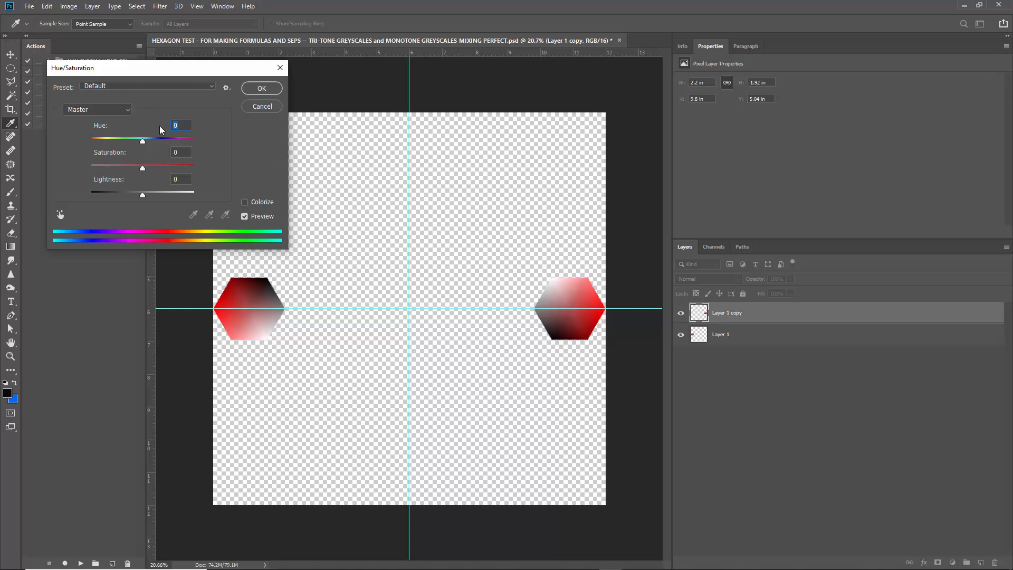
key("Return")
key("ctrl+e")
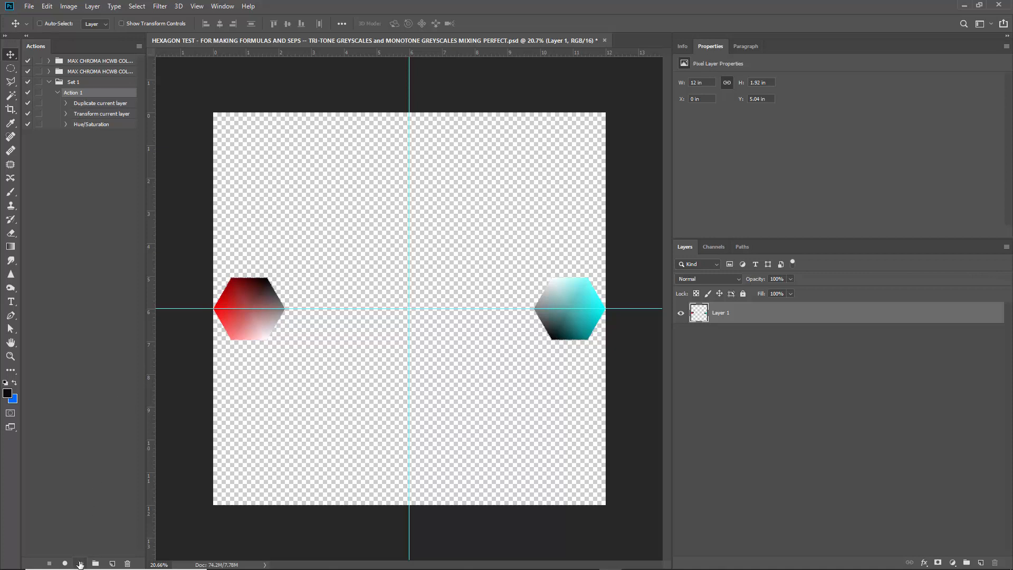
Play Action 1 five times to complete the twelve-hexagon ring and merge all its layers into one.
left_click(80, 564)
left_click(80, 564)
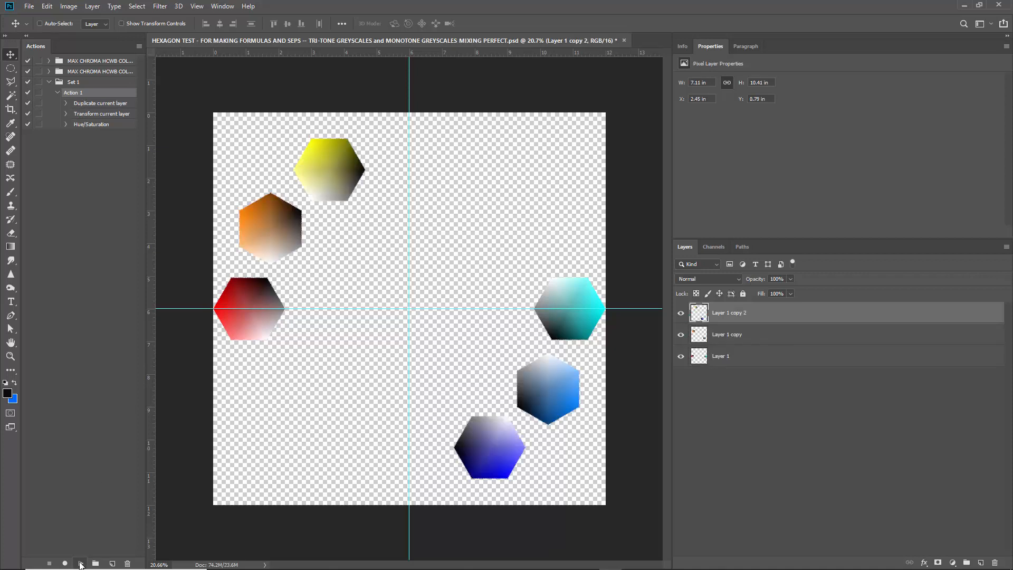
left_click(80, 565)
left_click(79, 564)
left_click(80, 564)
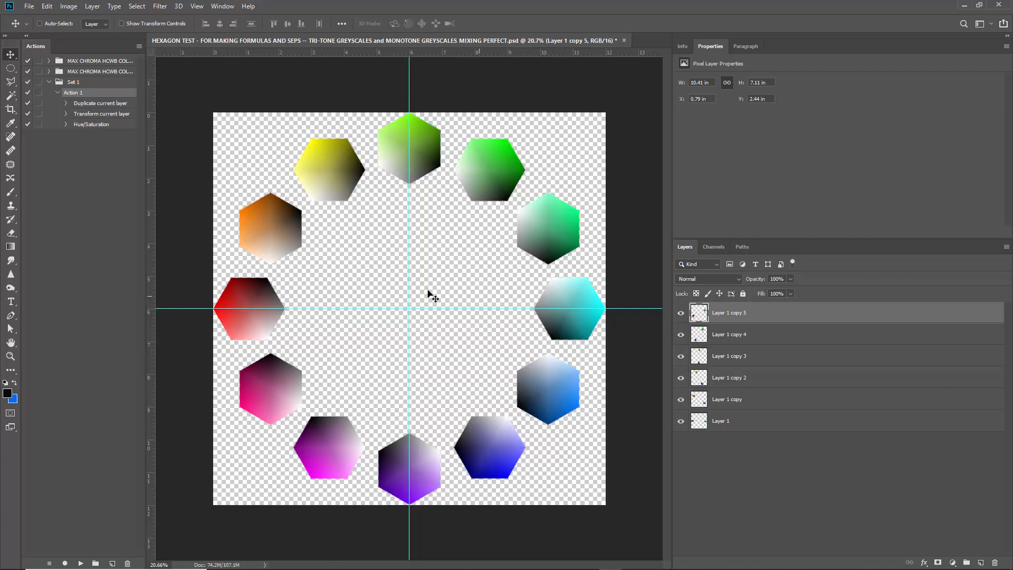
left_click(769, 421, "shift")
key("ctrl+e")
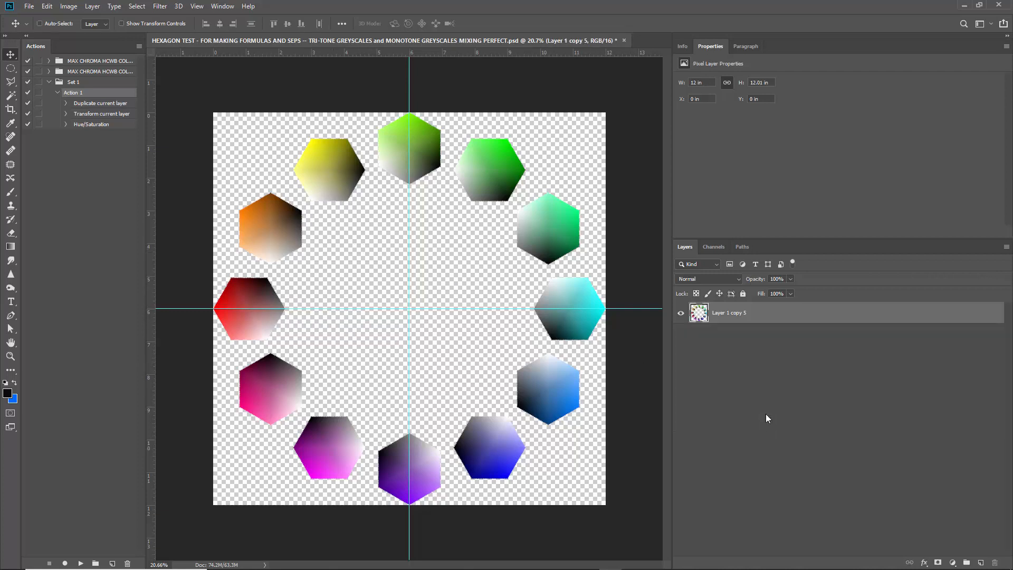
Duplicate the merged ring layer and try to scale the copy about its centre with Free Transform.
key("ctrl+j")
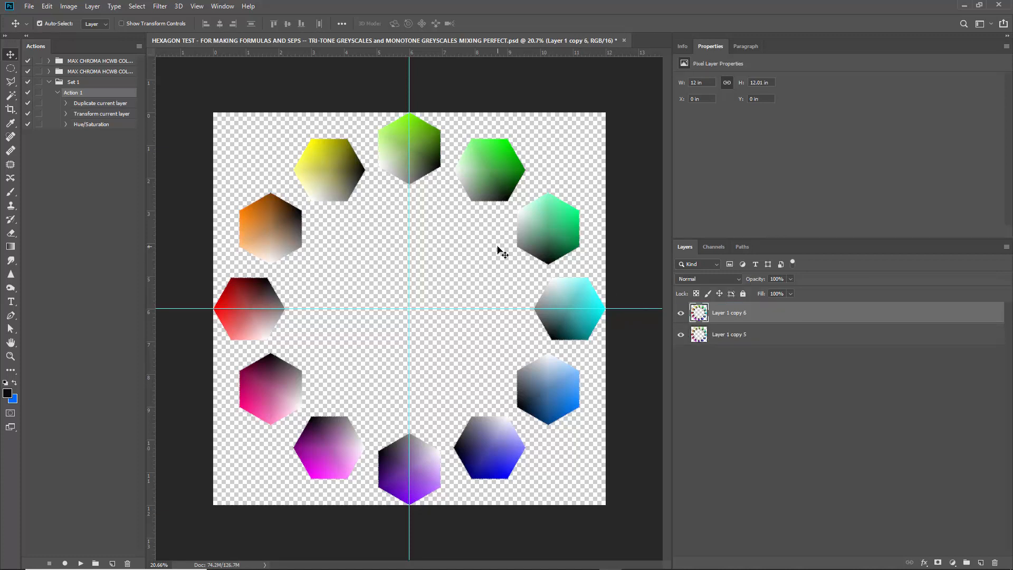
key("ctrl+t")
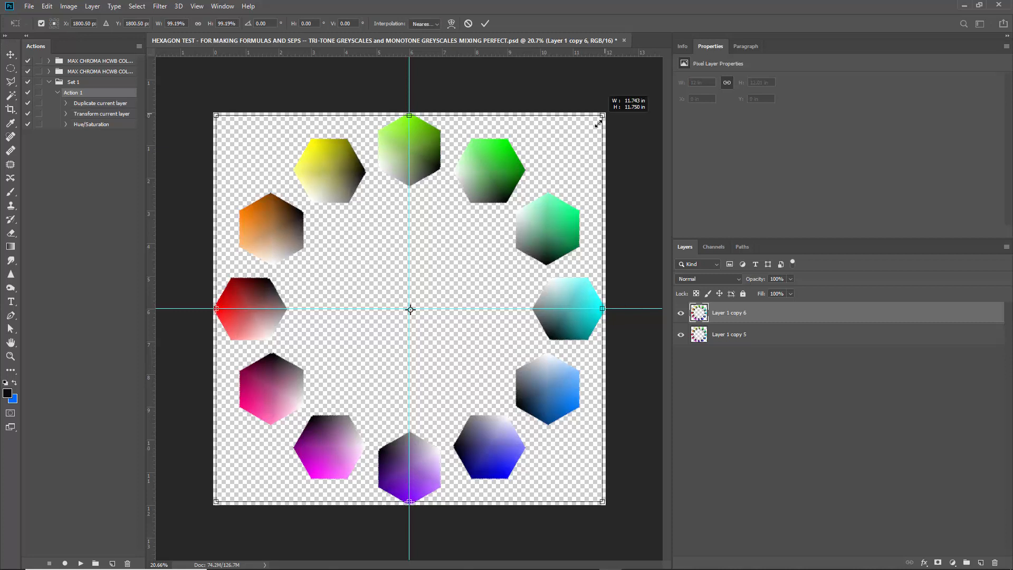
left_click_drag(605, 113, 584, 134)
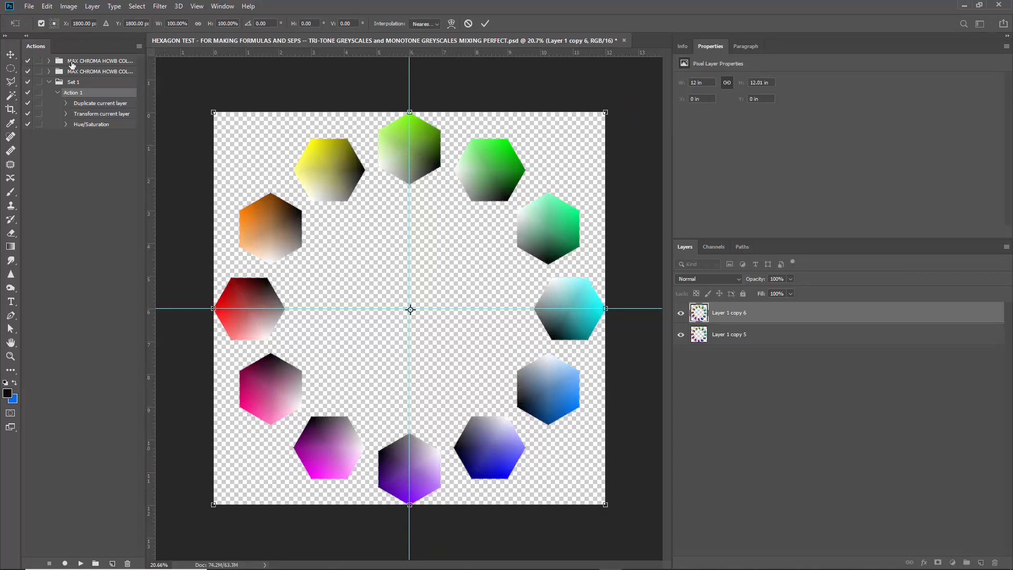
Review the General preferences, including the Use Legacy Free Transform option, and leave them unchanged.
left_click(11, 54)
left_click(47, 6)
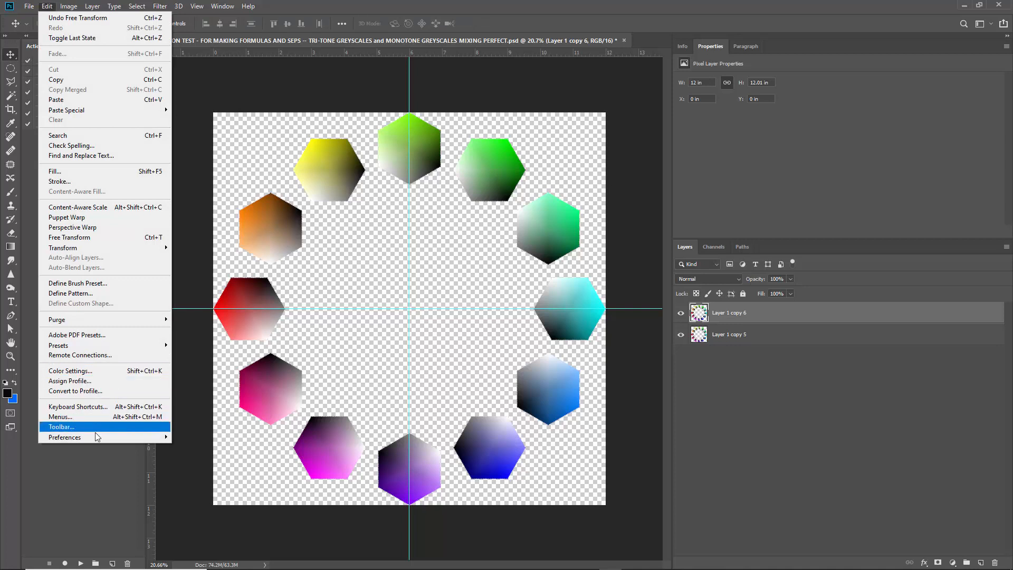
mouse_move(101, 437)
left_click(223, 246)
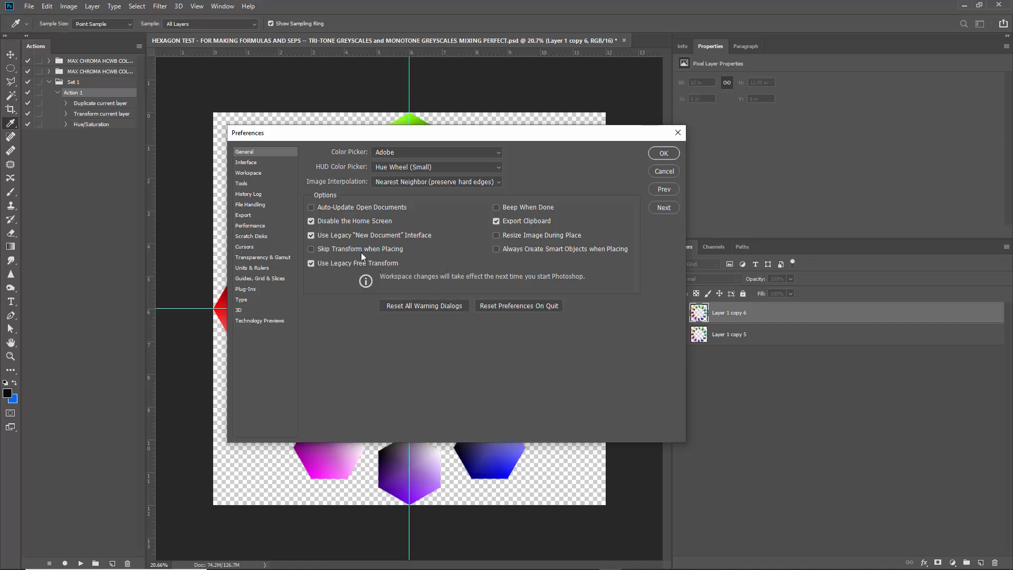
left_click(665, 175)
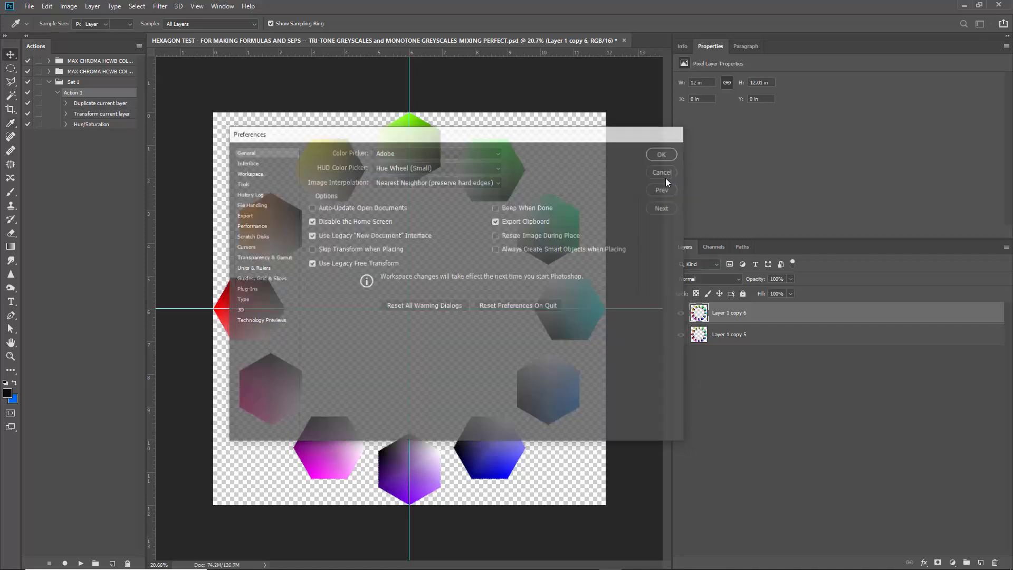
Scale the copied ring to about 72% around the canvas centre and rotate it 15 degrees with Free Transform.
key("ctrl+t")
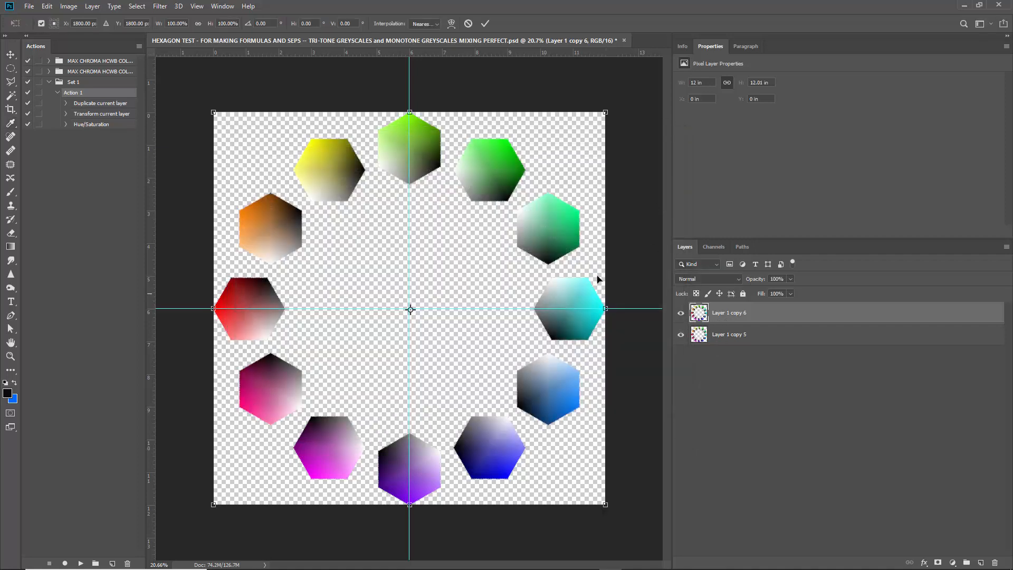
left_click_drag(605, 113, 583, 209)
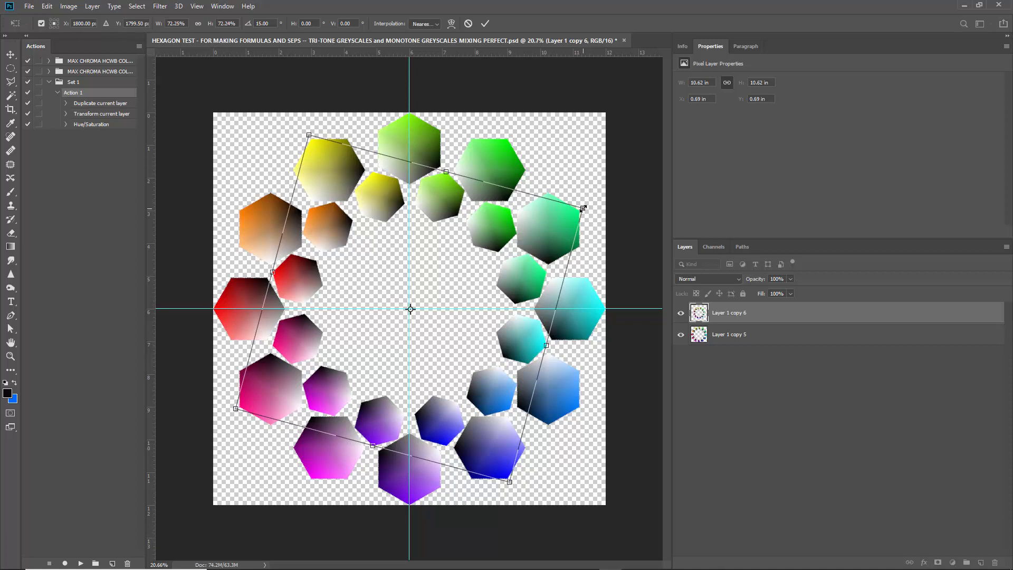
key("Return")
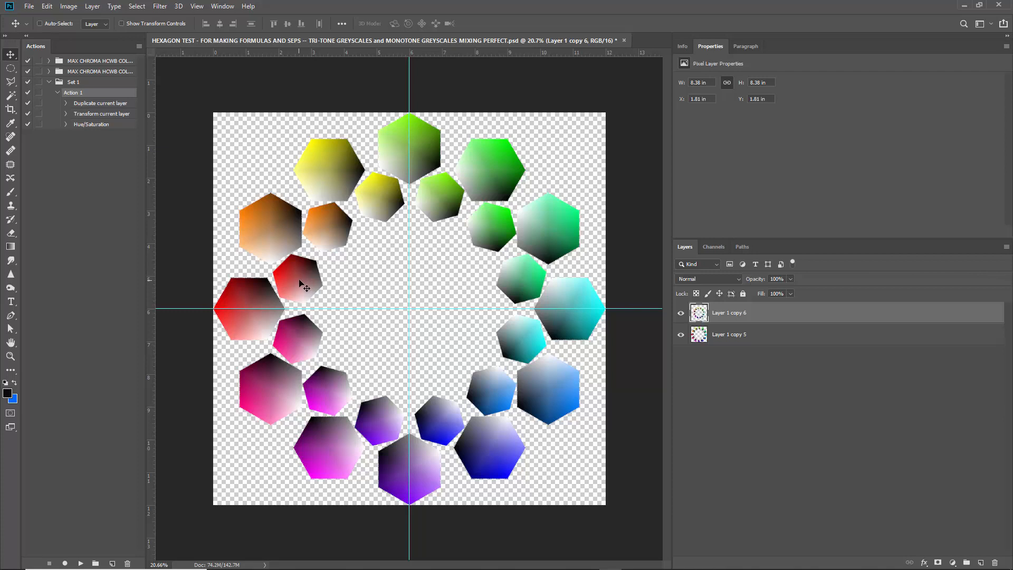
Shift the inner ring's hue by 15 with Hue/Saturation.
key("ctrl")
key("ctrl+u")
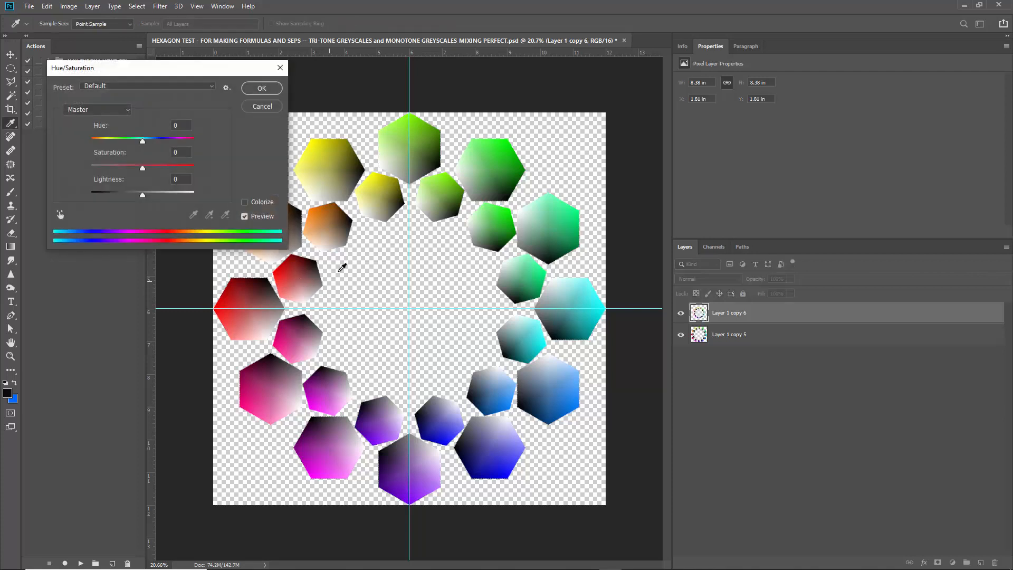
type("15")
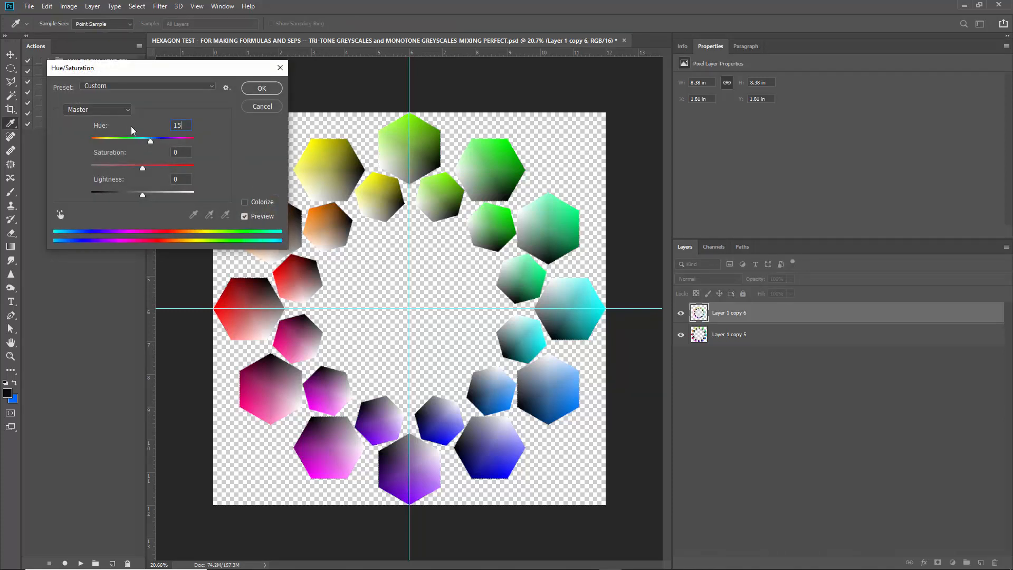
key("Return")
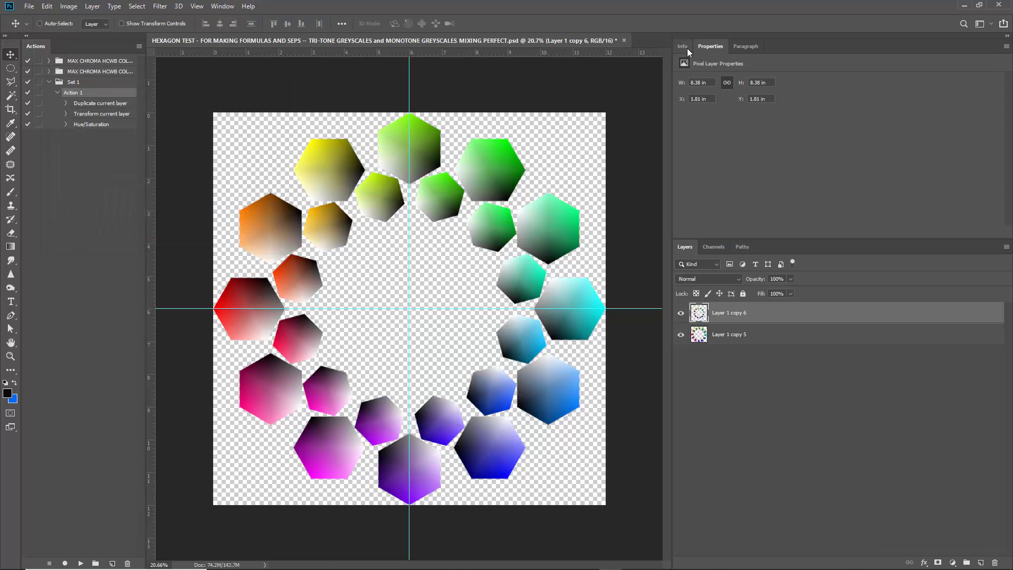
Sample colors from the red and yellow outer hexagons in the foreground Color Picker, cancel it, and toggle the inner ring's visibility off and on.
left_click(686, 48)
left_click(9, 392)
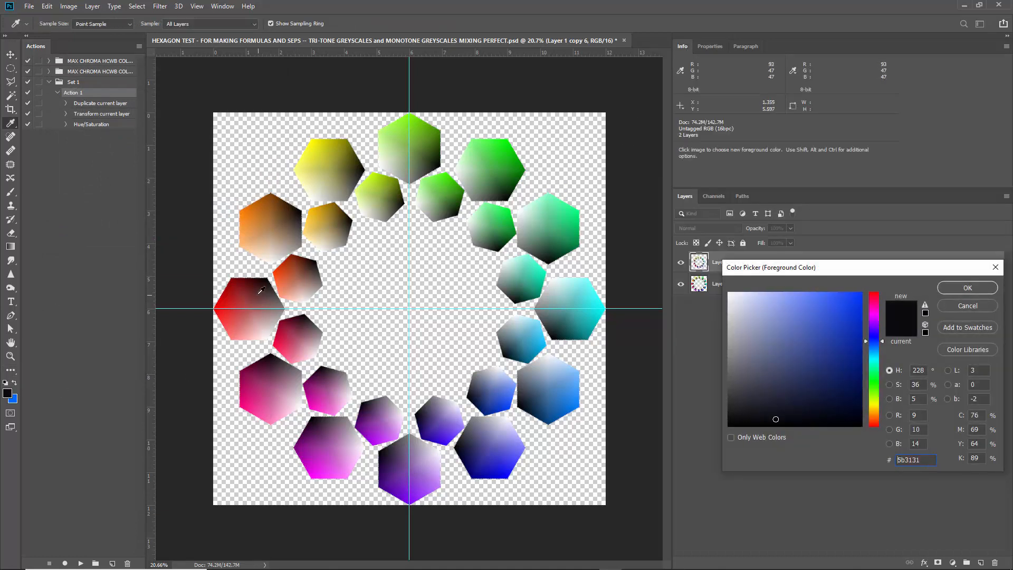
left_click(257, 285)
mouse_move(257, 286)
left_mouse_down()
mouse_move(227, 291)
mouse_move(235, 294)
mouse_move(230, 310)
mouse_move(302, 263)
mouse_move(296, 285)
mouse_move(276, 233)
mouse_move(284, 219)
mouse_move(346, 215)
mouse_move(335, 221)
mouse_move(345, 171)
mouse_move(336, 174)
left_mouse_up()
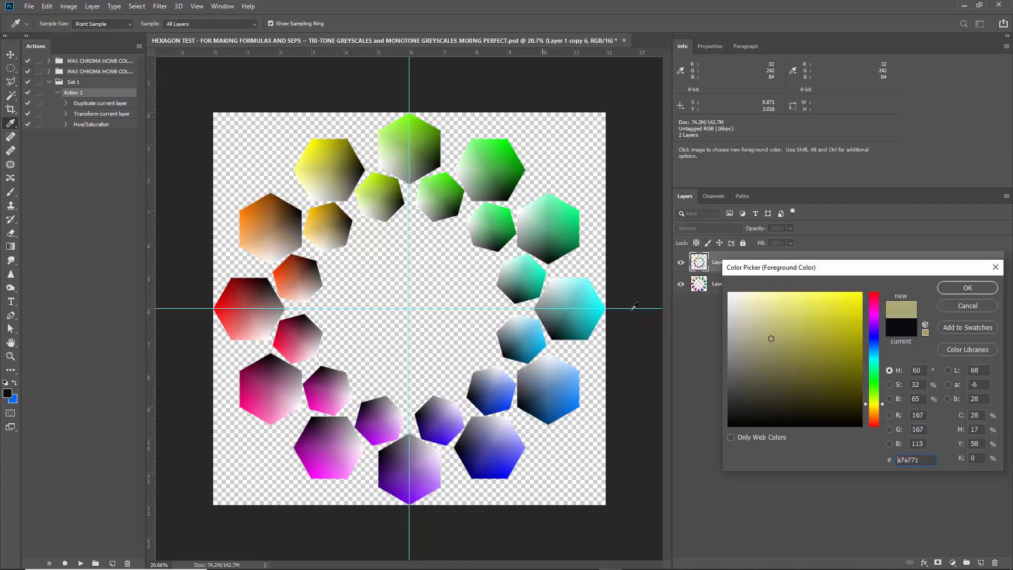
left_click(968, 306)
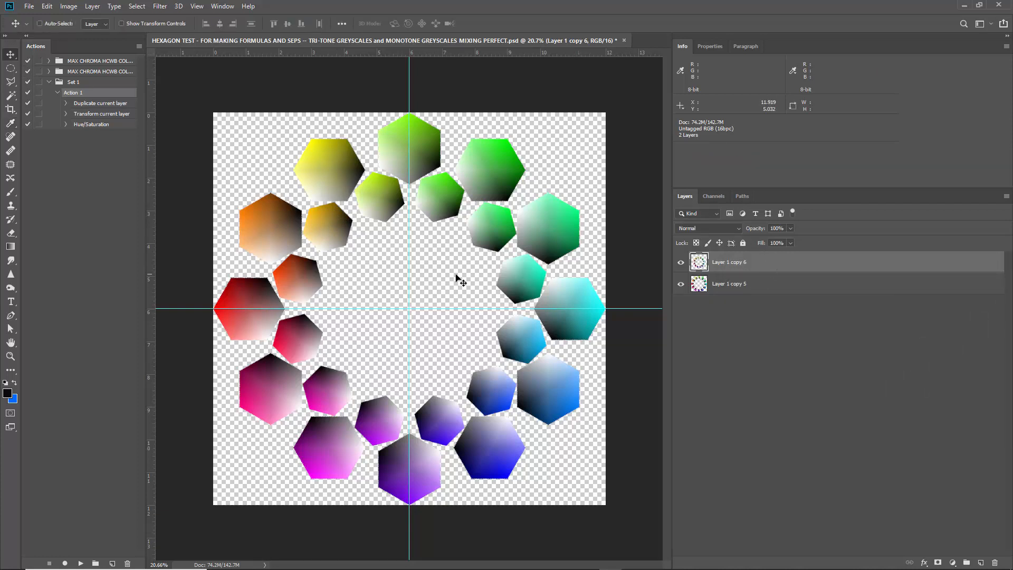
left_click(681, 263)
left_click(680, 262)
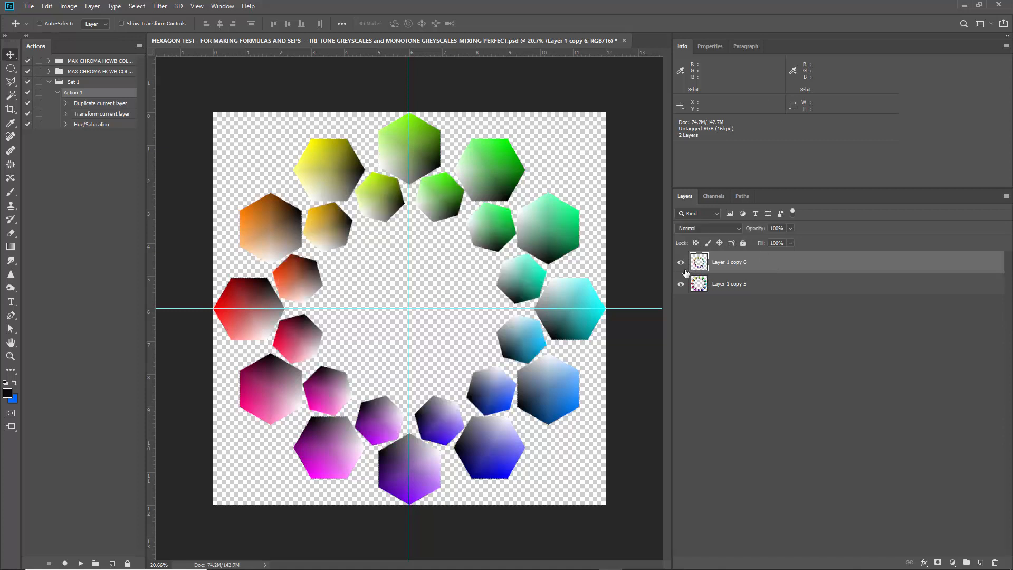
Add a neutral grey Solid Color fill layer with 0% saturation and 50% brightness, and place it beneath both ring layers.
left_click(741, 283)
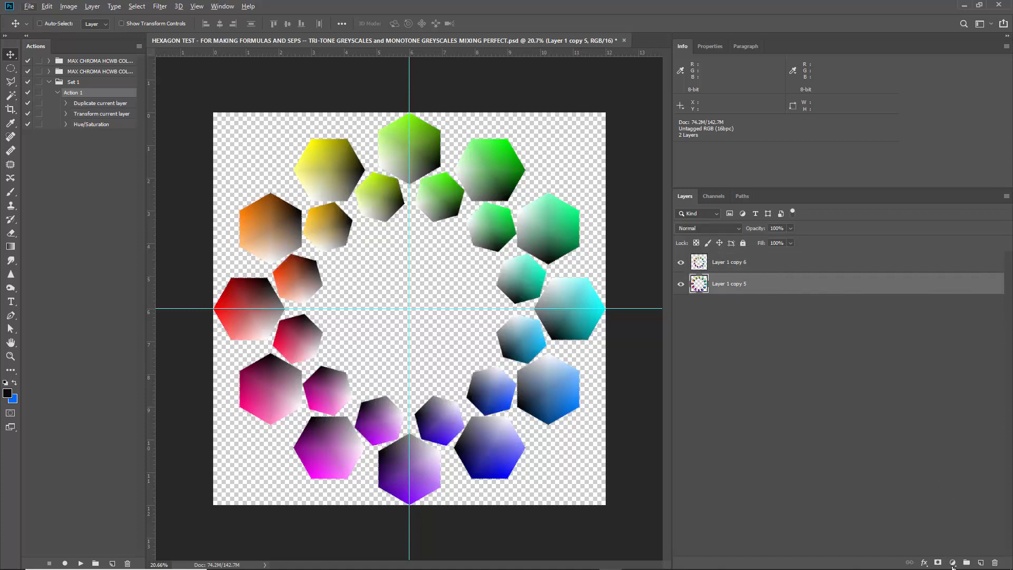
left_click(953, 563)
left_click(950, 379)
left_click(766, 348)
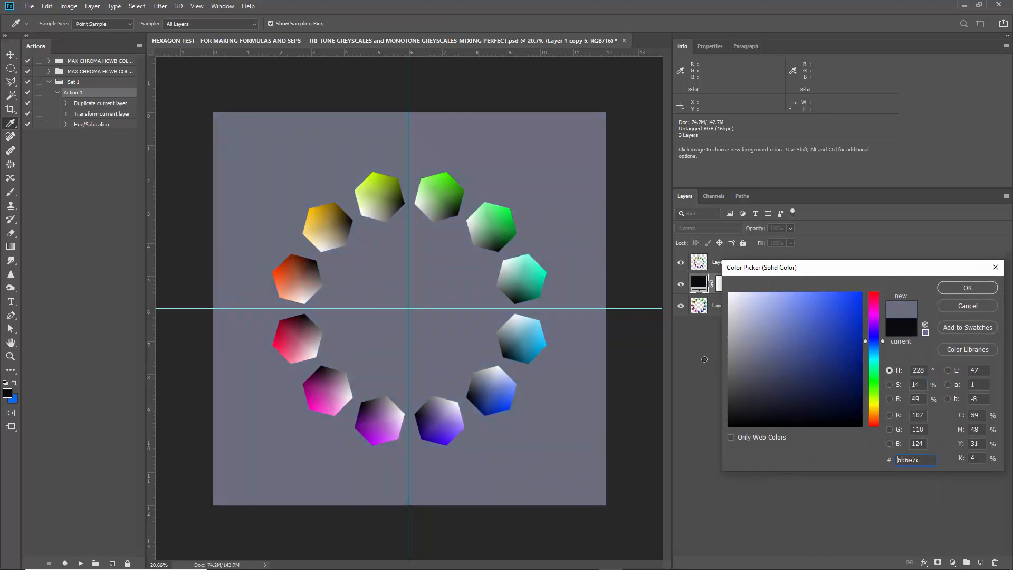
left_click_drag(704, 360, 727, 348)
left_click_drag(871, 390, 874, 426)
double_click(917, 399)
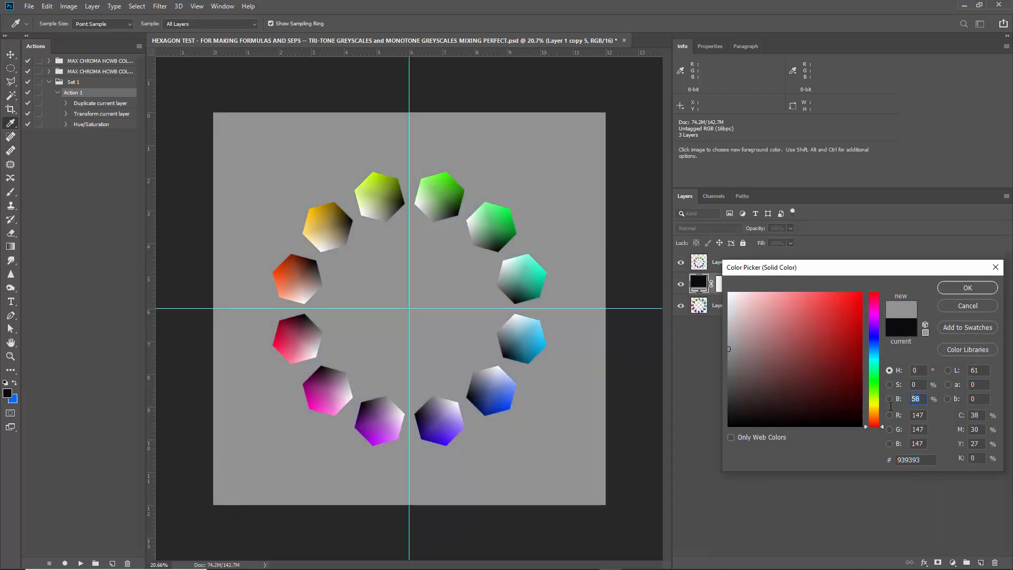
type("50")
key("Return")
left_click_drag(788, 290, 790, 327)
left_click(767, 267)
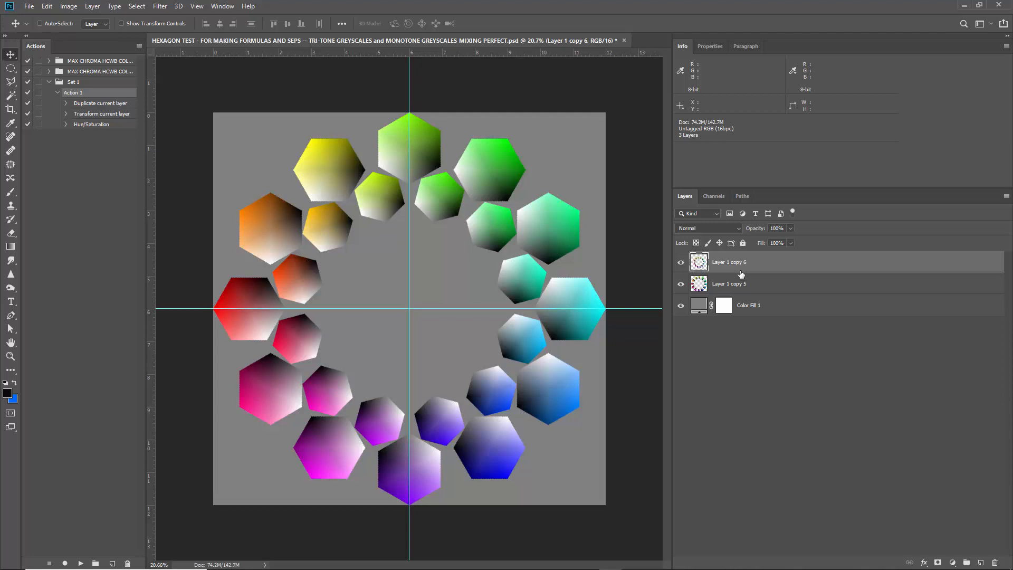
key("ctrl+t")
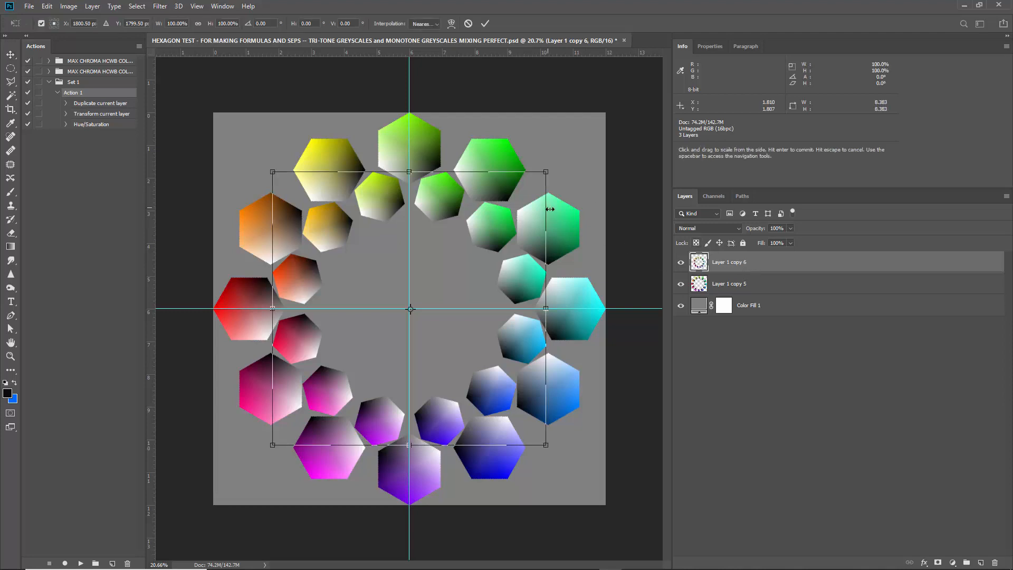
key("Return")
Duplicate the outer ring's layer to the top of the stack and scale the copy to about 52.3% around the canvas centre.
left_click(736, 288, "shift")
left_click_drag(780, 290, 760, 260)
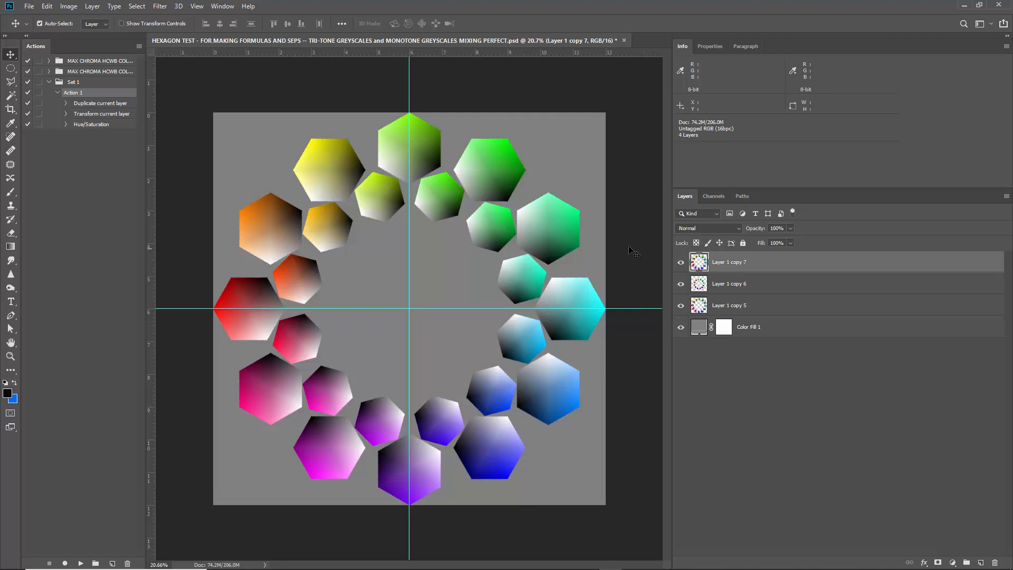
key("ctrl+t")
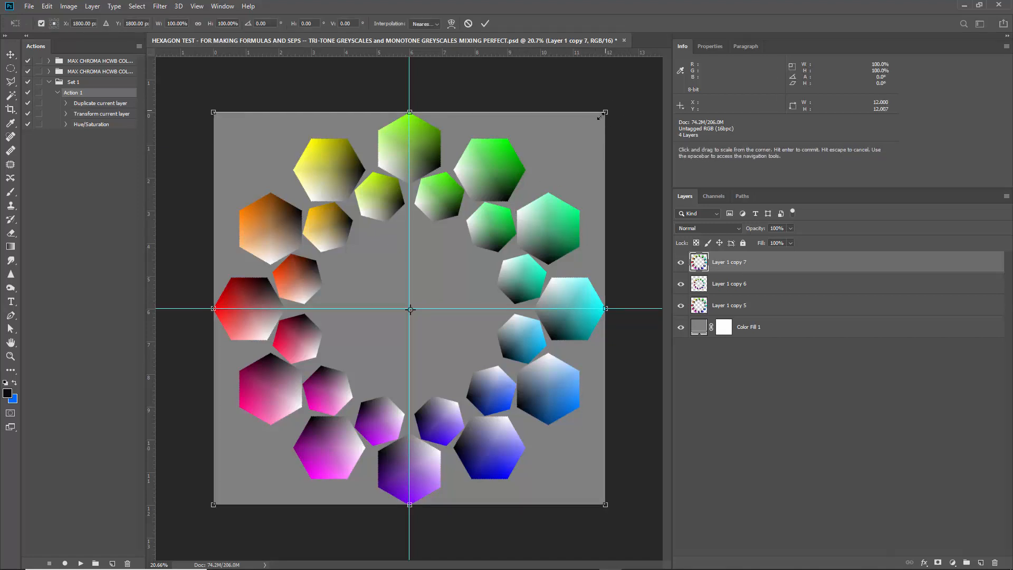
left_click_drag(600, 116, 514, 207)
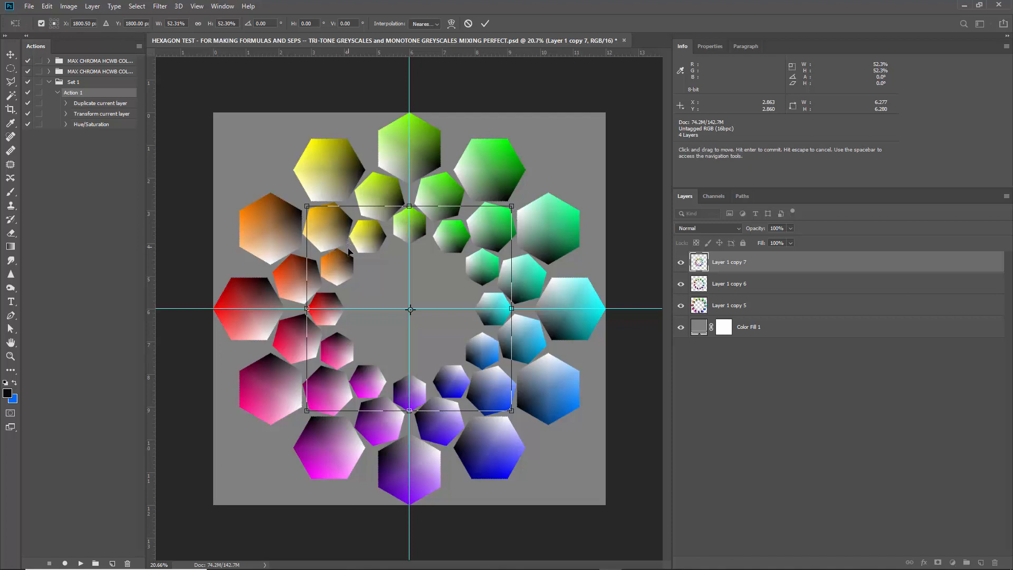
key("Return")
Inspect the three rings up close and compare hues of the neighbouring red, red-orange and orange hexagons using the foreground Color Picker.
scroll(337, 272, "up", 10)
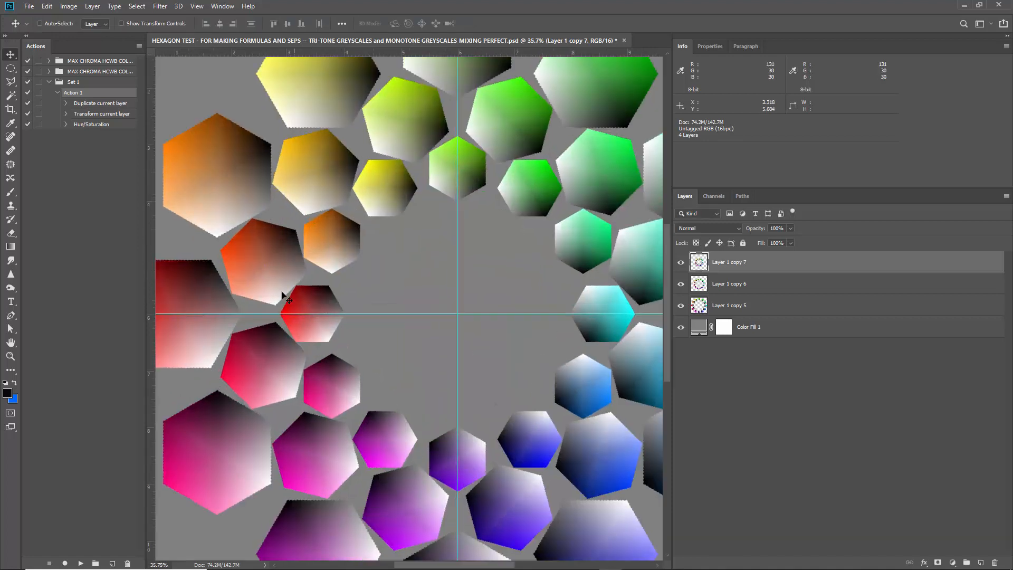
scroll(325, 295, "down", 5)
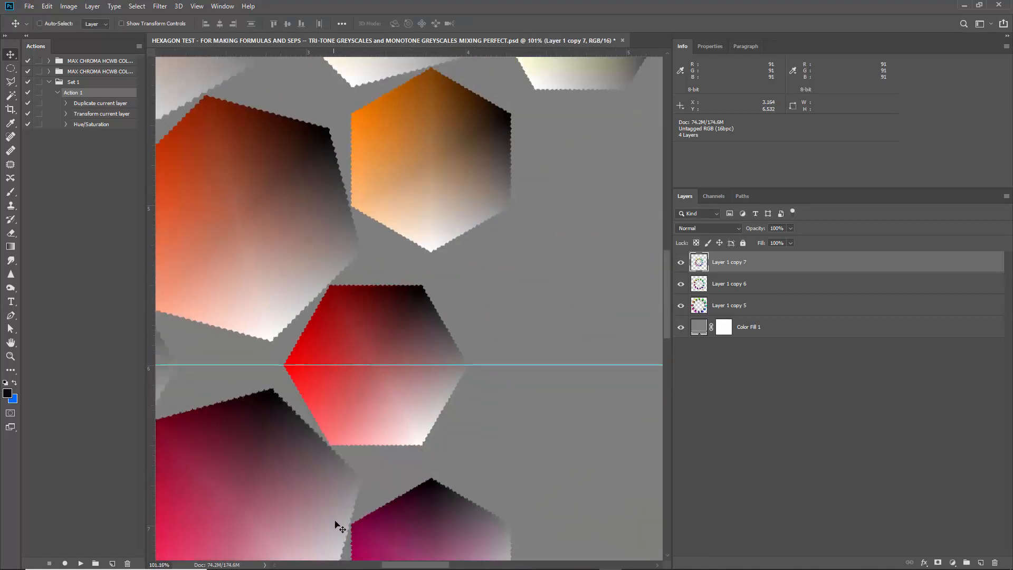
scroll(333, 402, "up", 8)
scroll(336, 375, "down", 7)
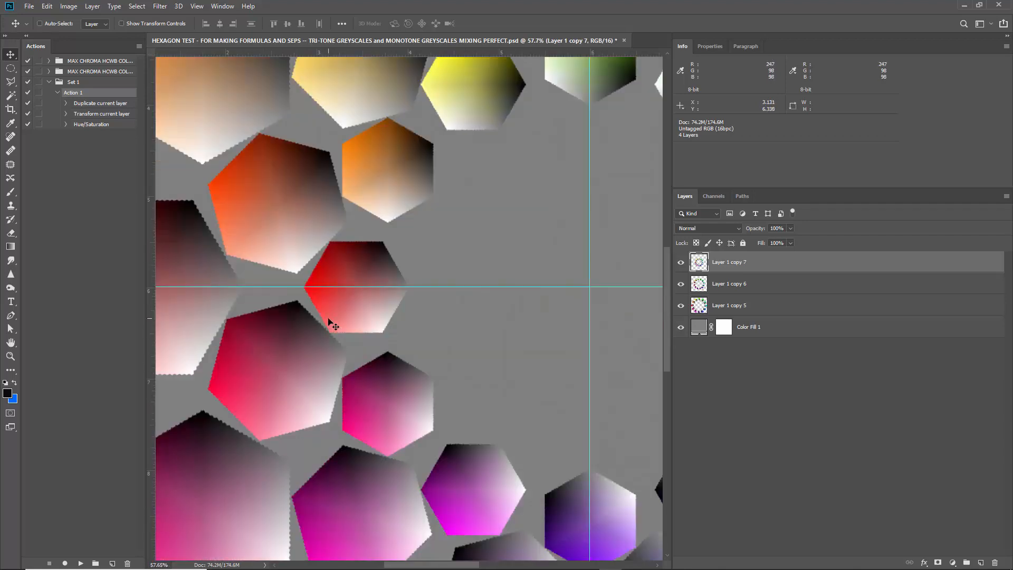
scroll(335, 317, "down", 3)
scroll(402, 322, "down", 1)
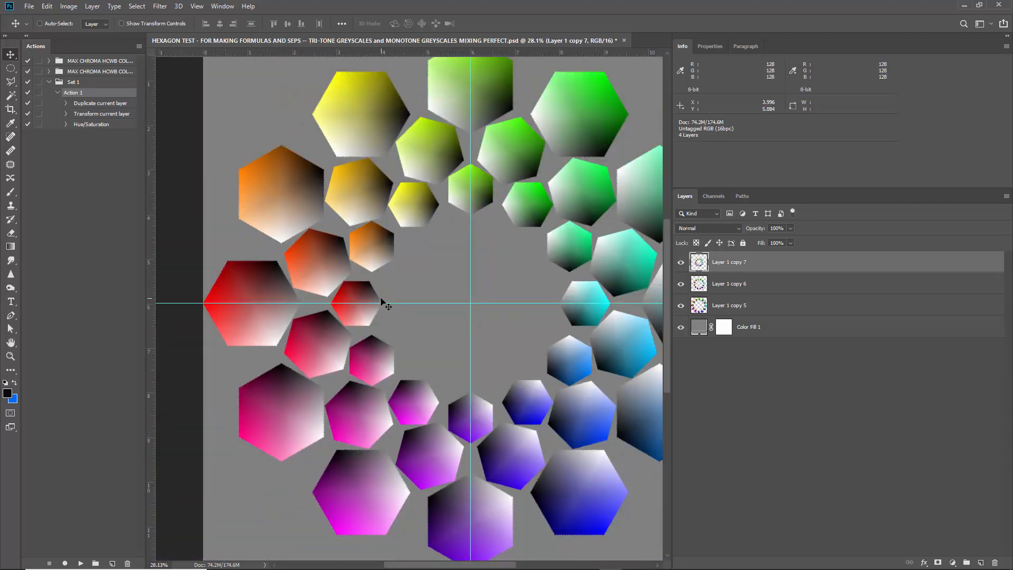
scroll(293, 292, "up", 4)
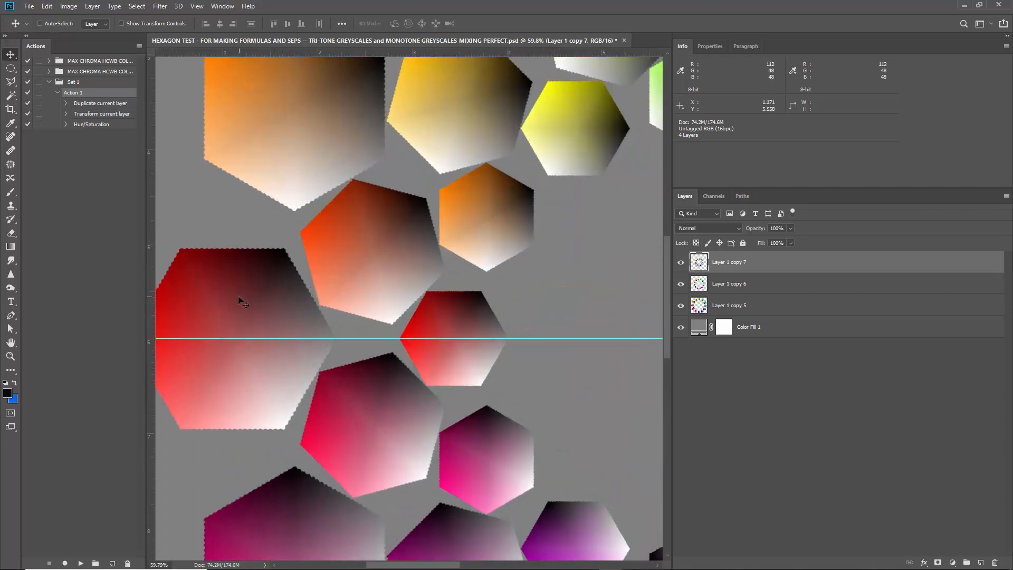
left_click(7, 395)
left_click_drag(229, 302, 216, 314)
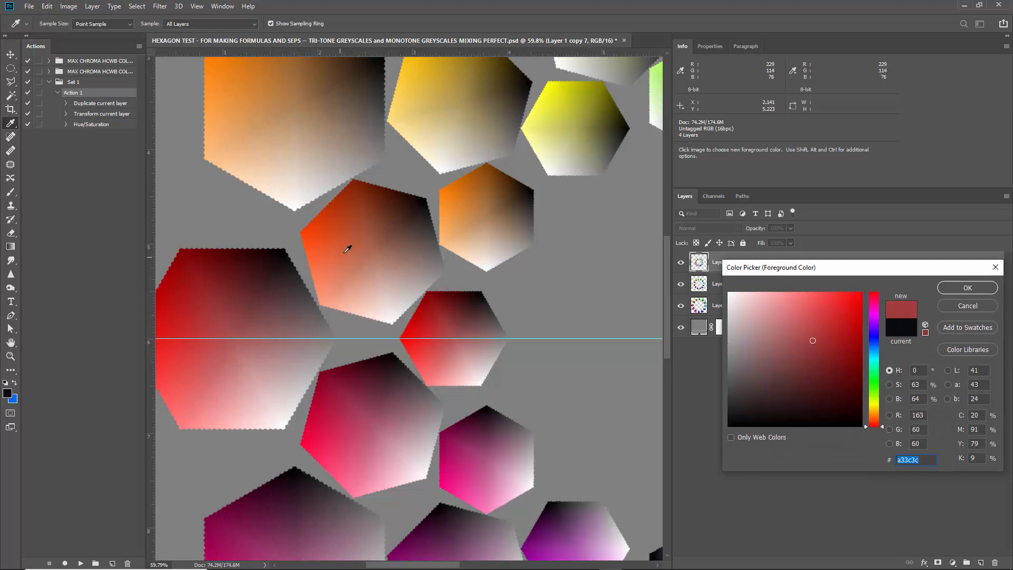
left_click_drag(348, 243, 341, 231)
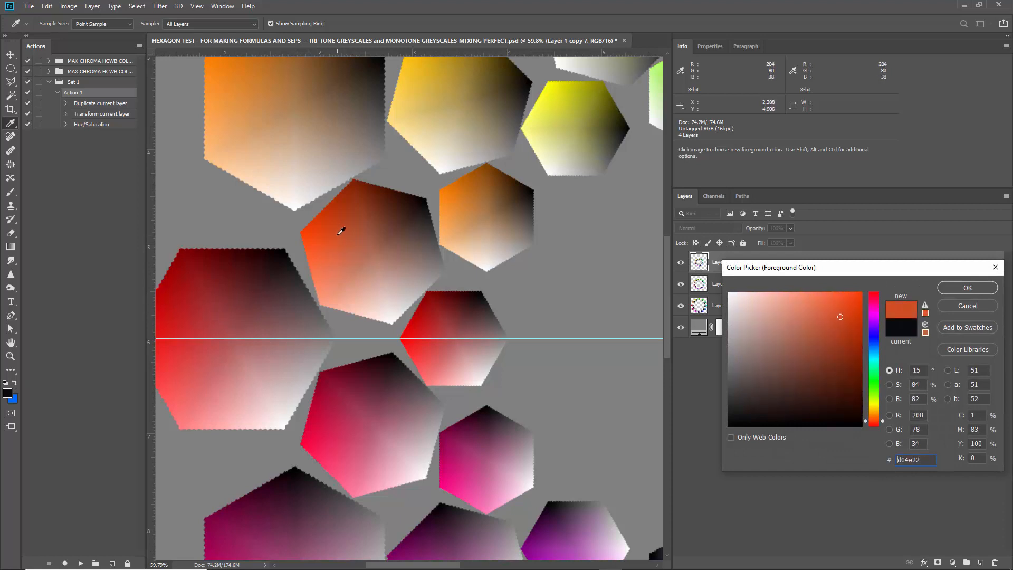
left_click(475, 207)
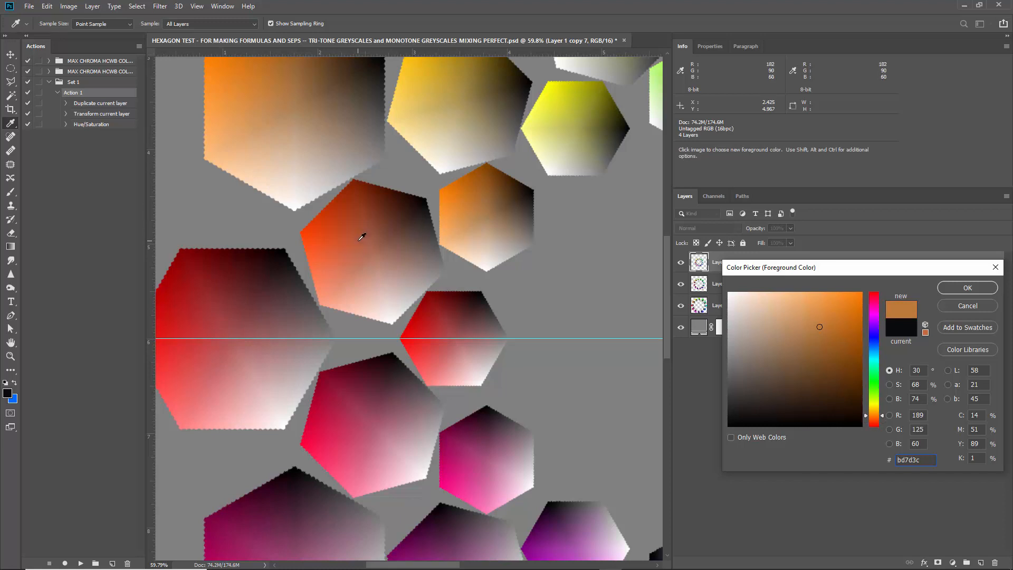
left_click(967, 306)
scroll(452, 237, "down", 4)
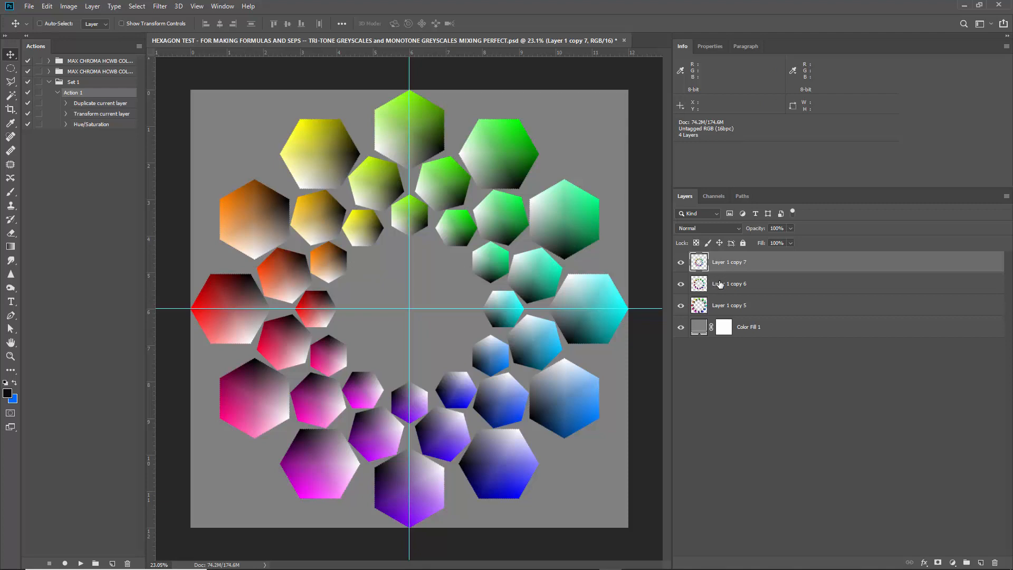
Delete both inner ring layers and duplicate the outer ring's layer.
key("Delete")
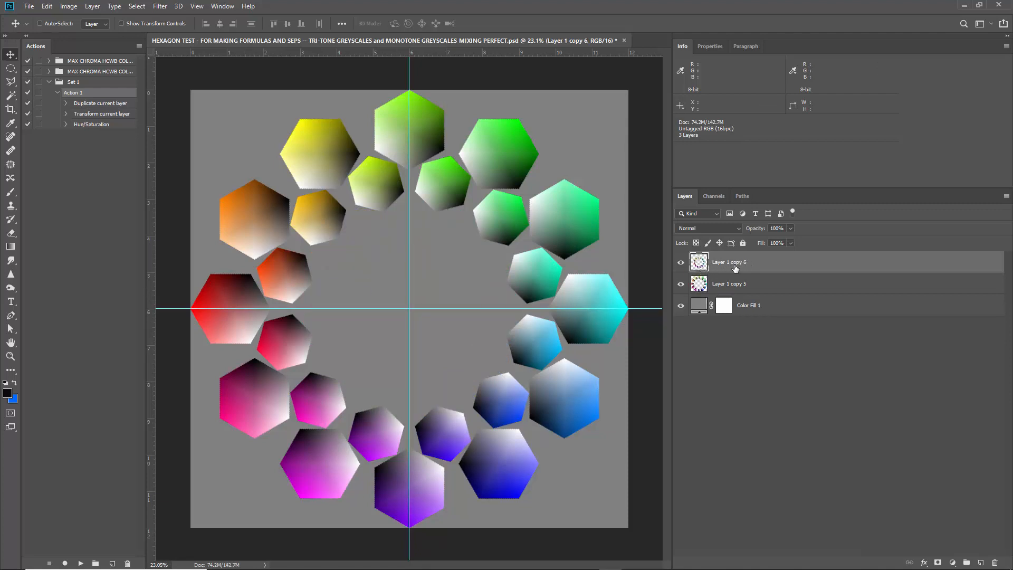
key("Delete")
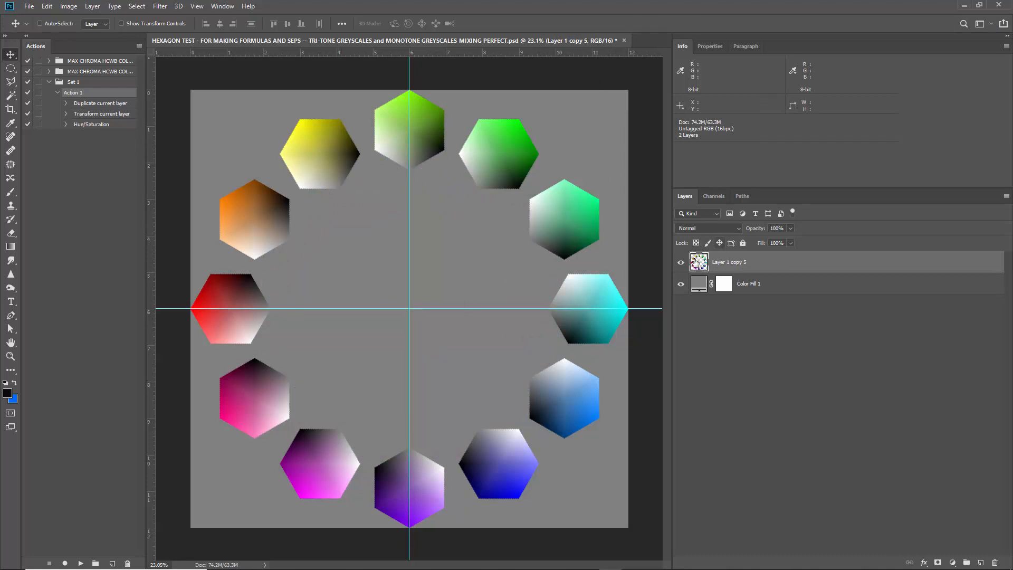
key("ctrl+j")
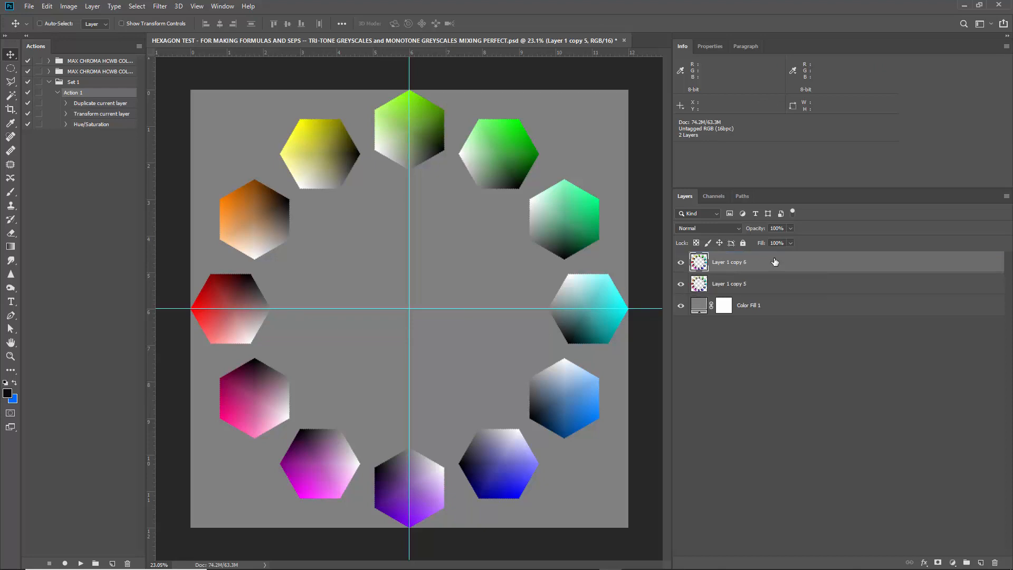
Rotate the copied ring 15°, scale it to about 72.2% around the canvas centre, and shift its hue slightly with Hue/Saturation.
key("ctrl+t")
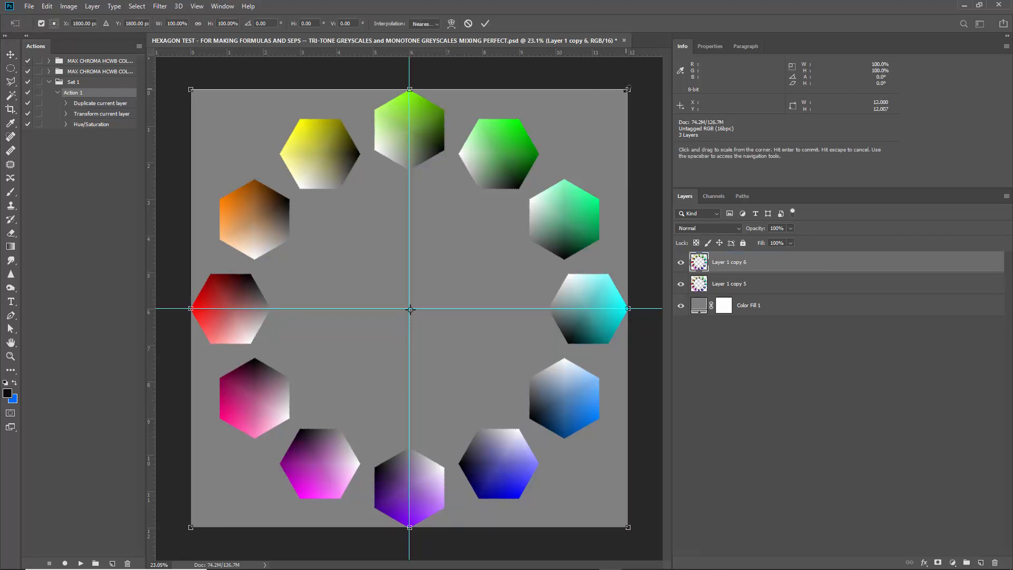
left_click_drag(627, 91, 605, 197)
scroll(291, 280, "up", 5)
scroll(225, 276, "up", 2)
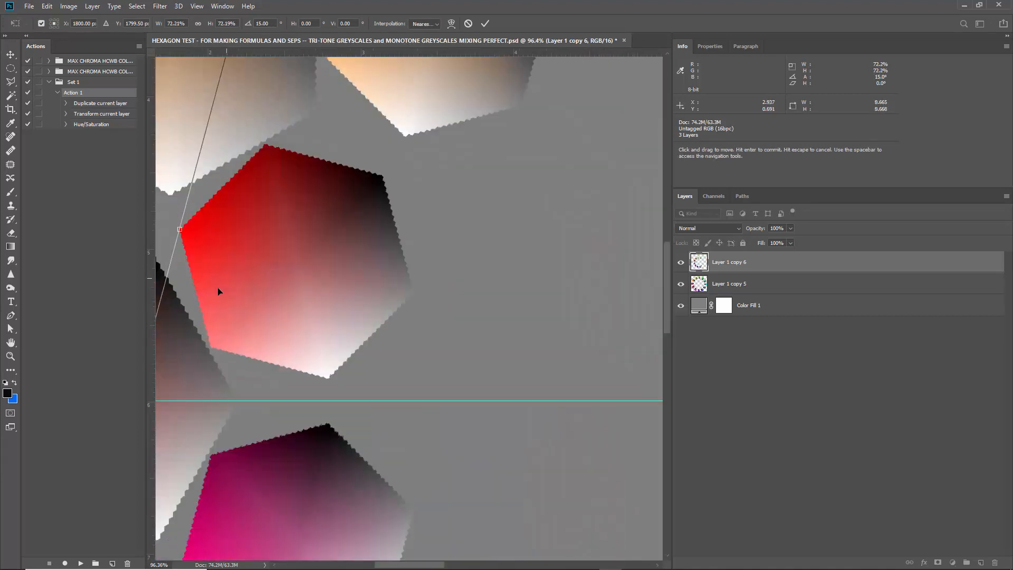
scroll(288, 266, "down", 4)
scroll(290, 263, "down", 1)
key("Return")
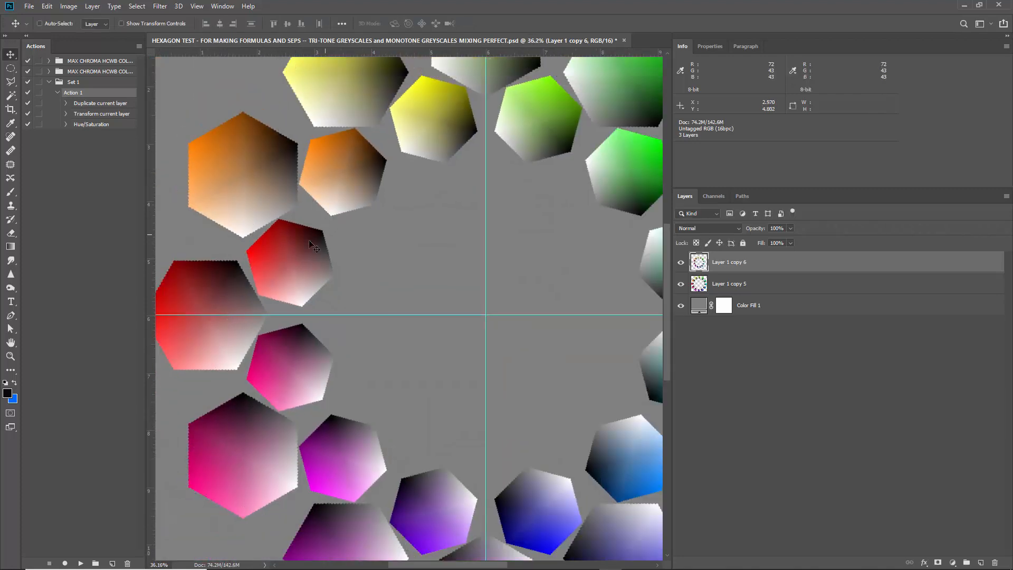
scroll(290, 262, "down", 3)
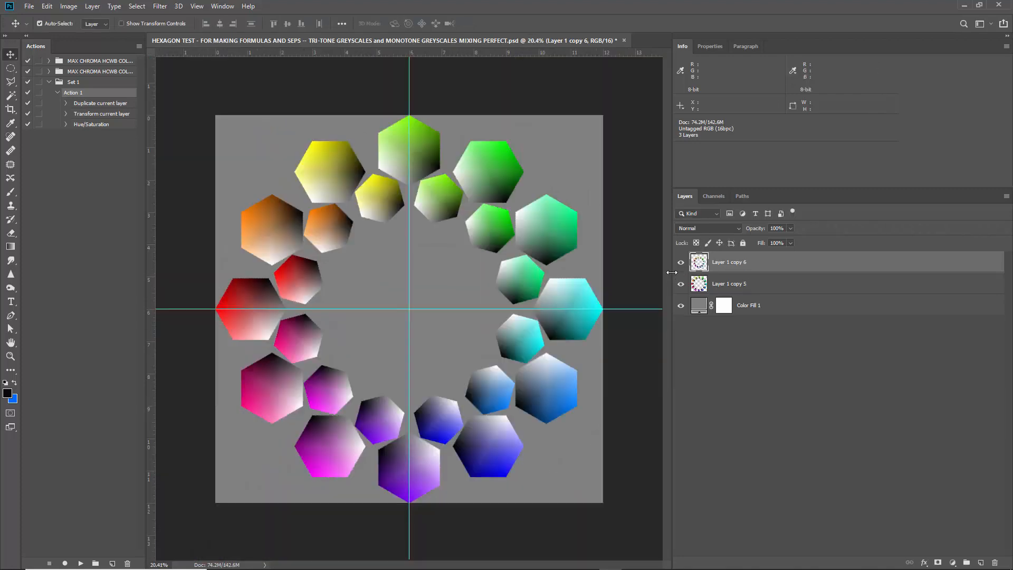
key("ctrl+u")
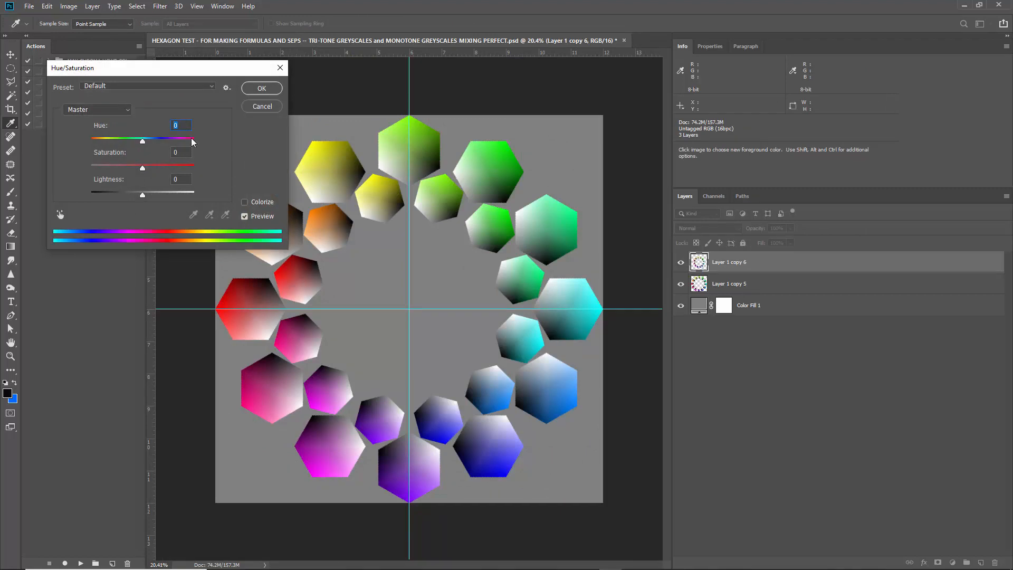
key("Return")
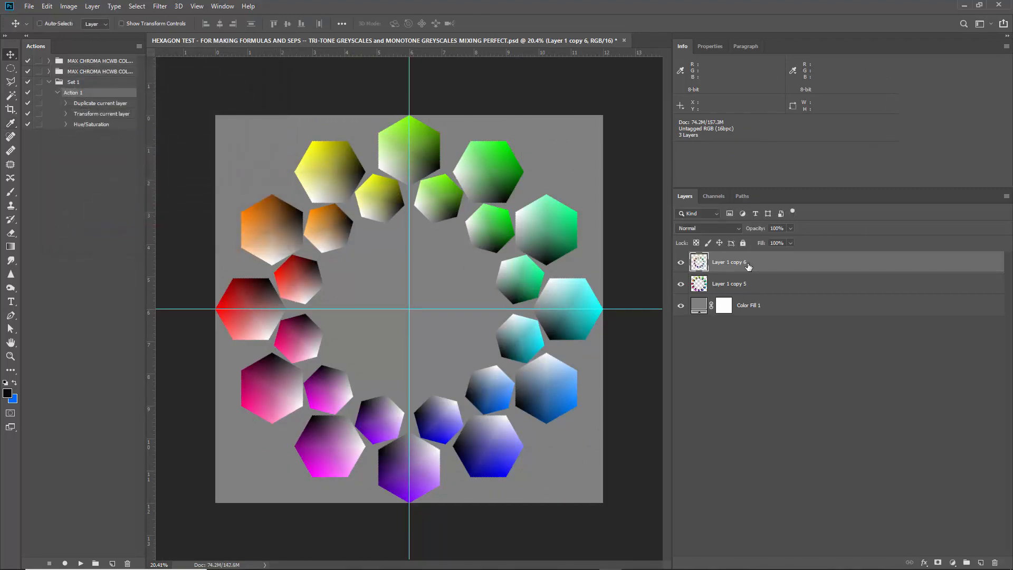
Duplicate the outer ring's layer to the top of the stack and scale the copy to about 51.9% around the canvas centre.
left_click_drag(773, 286, 765, 262)
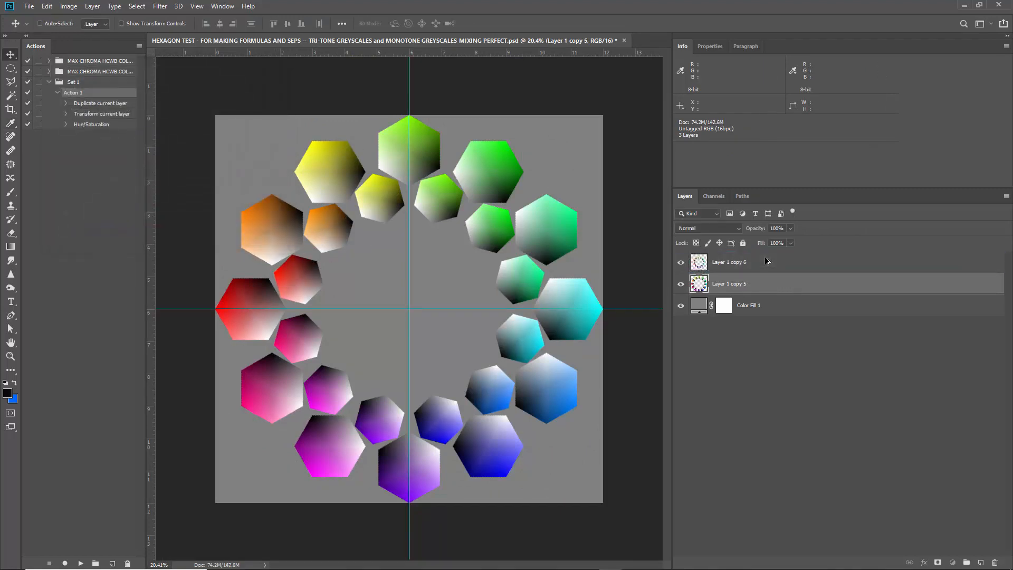
key("ctrl+t")
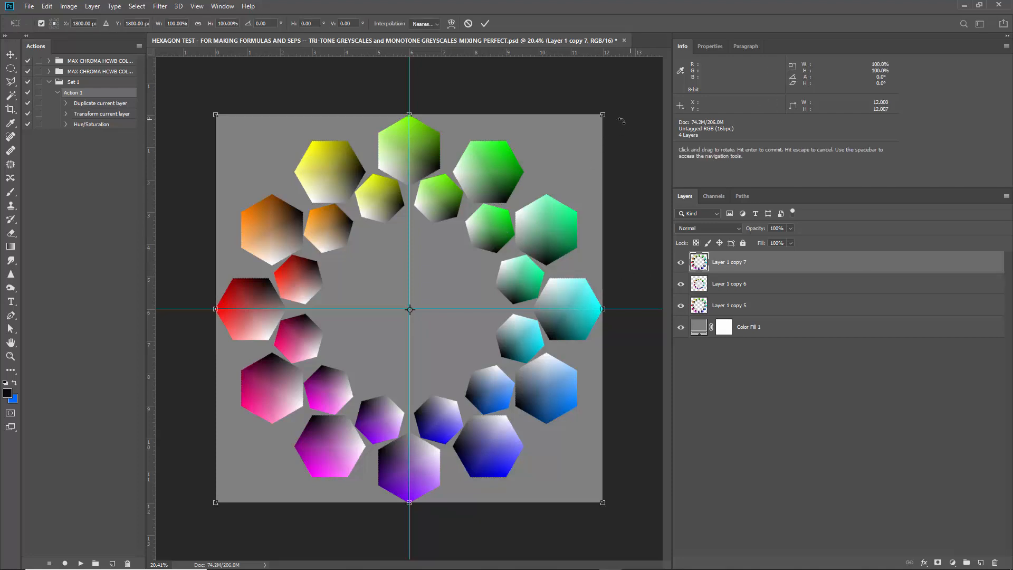
left_click_drag(603, 115, 517, 208)
scroll(324, 261, "up", 10)
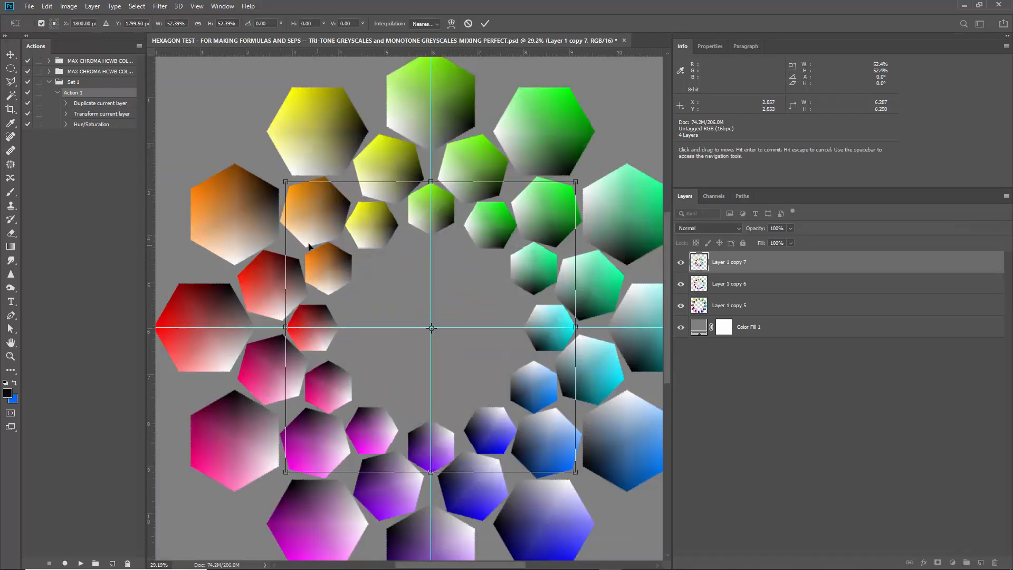
scroll(346, 263, "up", 3)
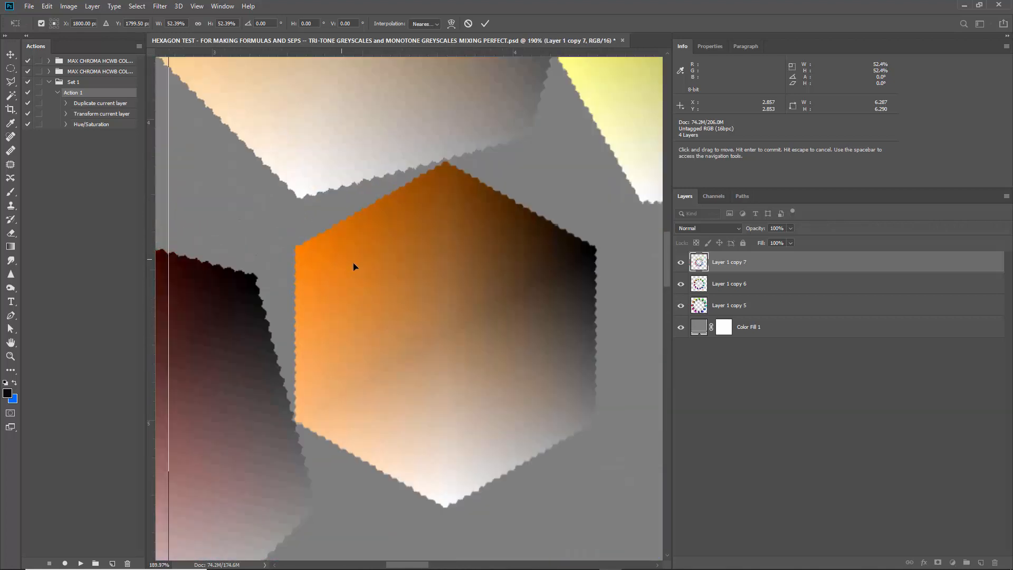
scroll(355, 264, "down", 6)
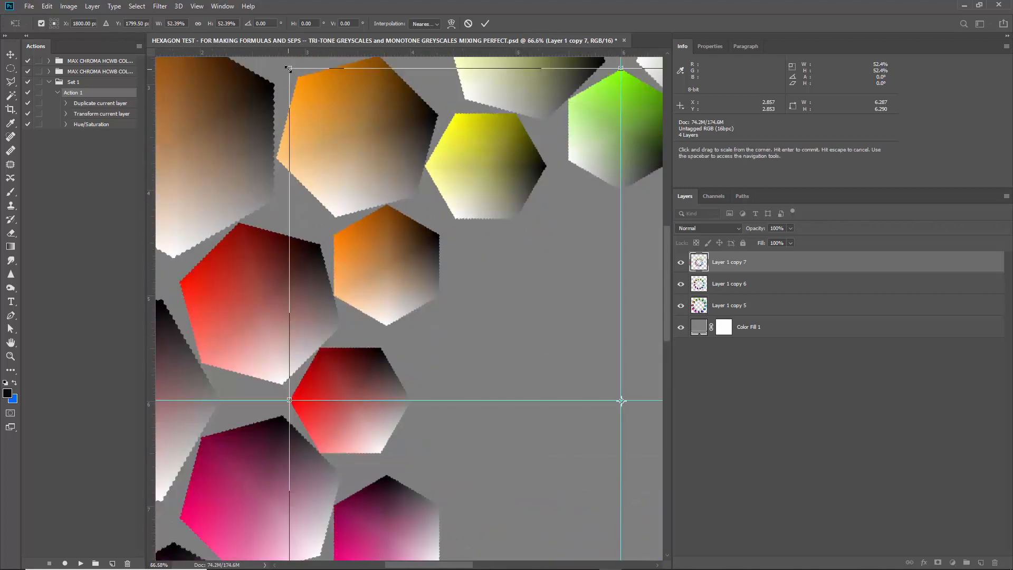
left_click_drag(289, 70, 293, 73)
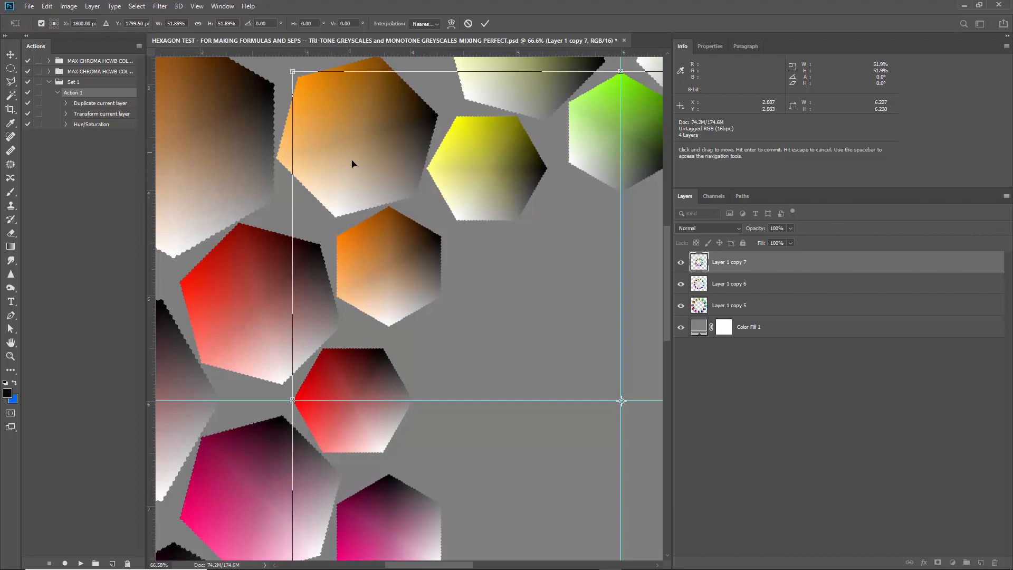
key("Return")
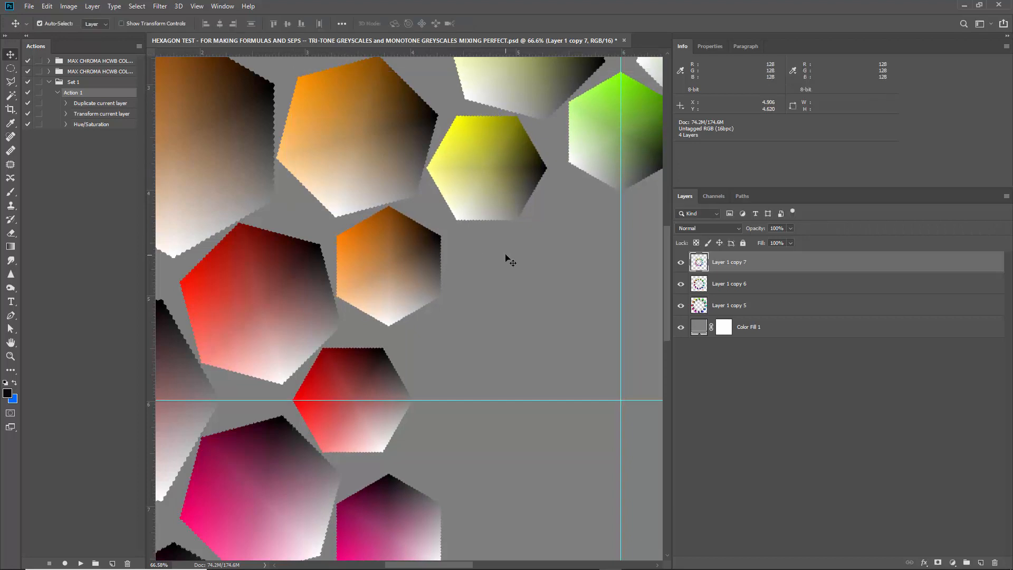
Try a Hue/Saturation shift of +10 hue on the innermost ring.
key("ctrl+u")
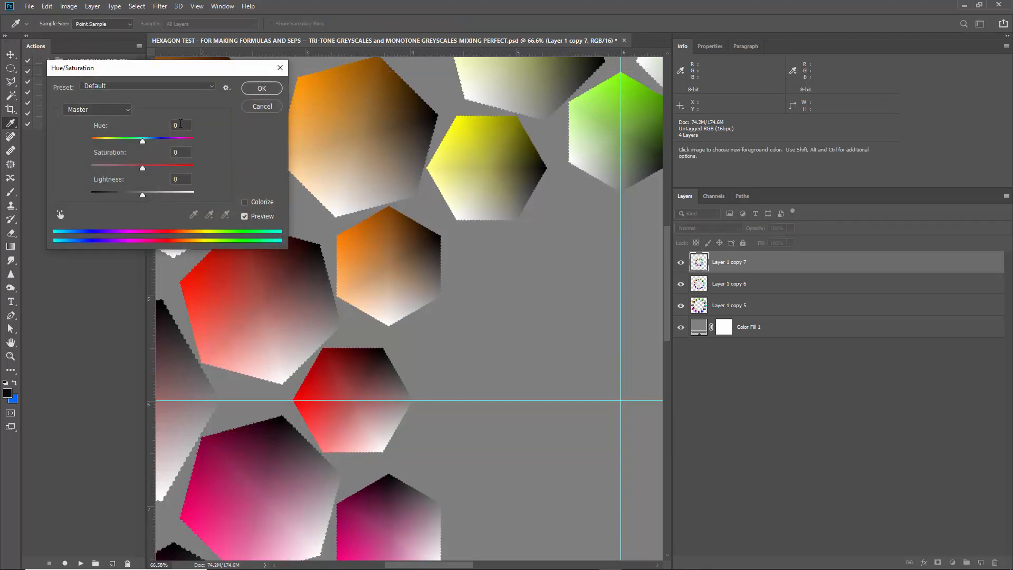
type("10")
key("Return")
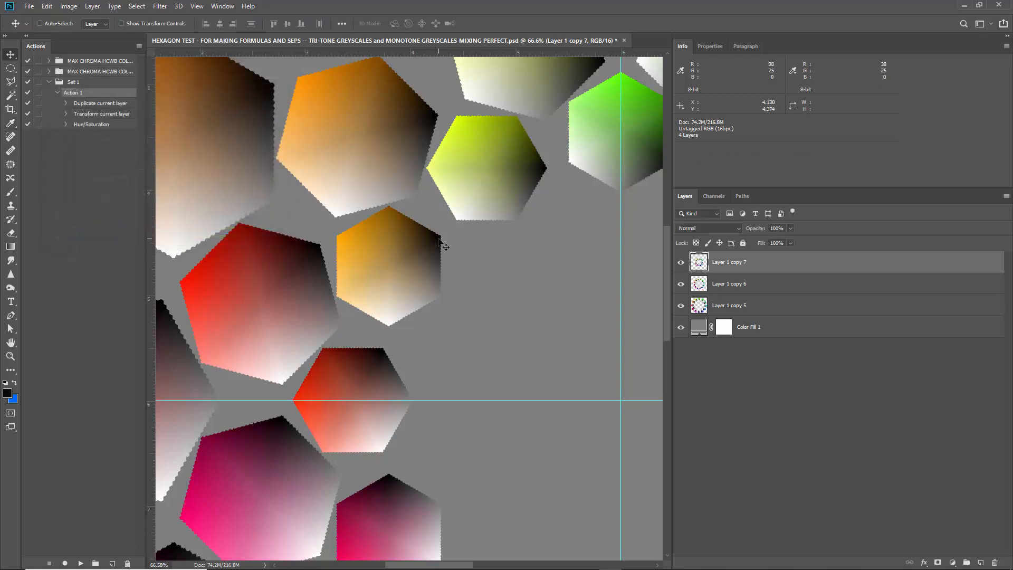
scroll(406, 271, "down", 3)
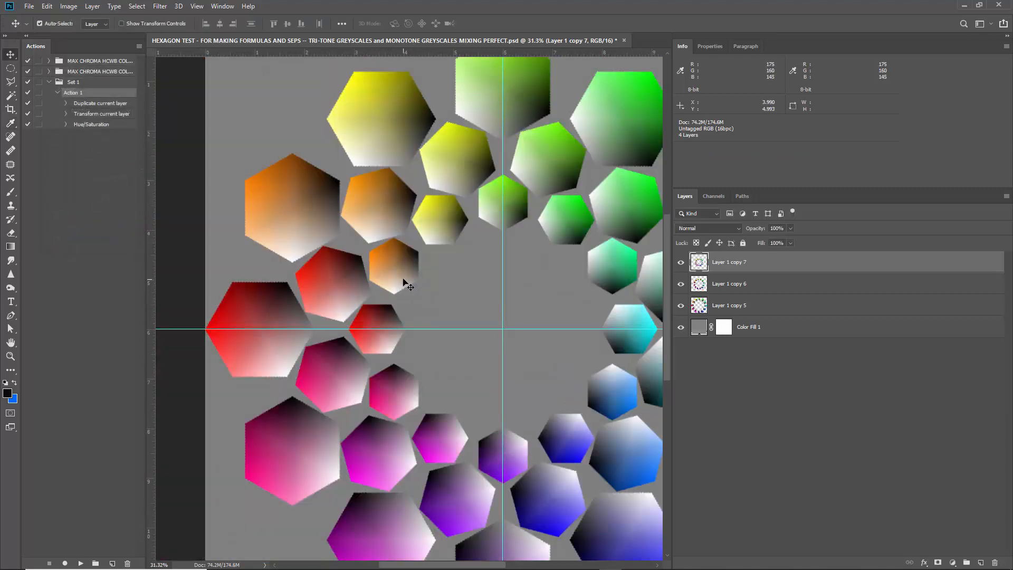
scroll(401, 278, "up", 3)
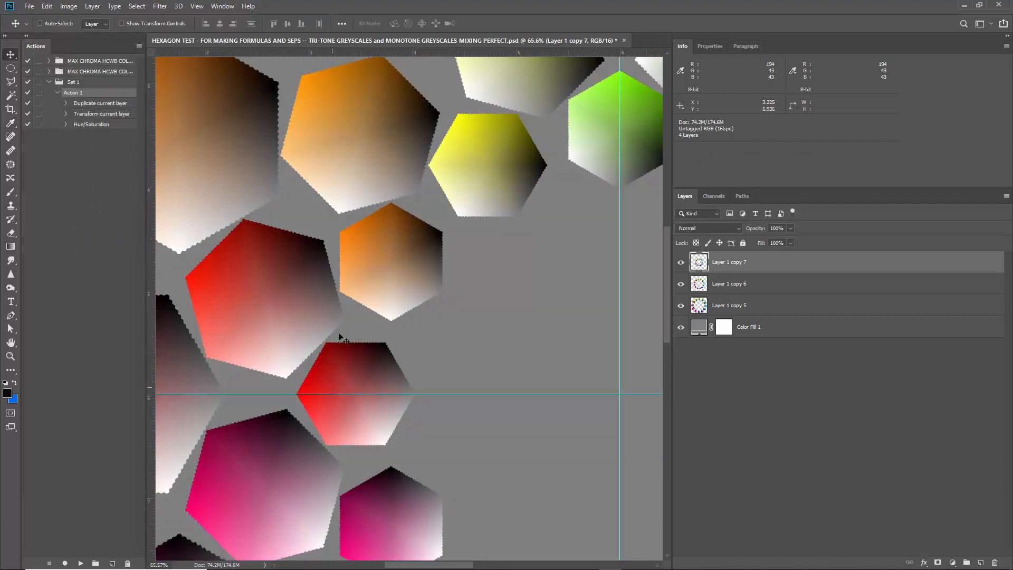
scroll(393, 285, "down", 2)
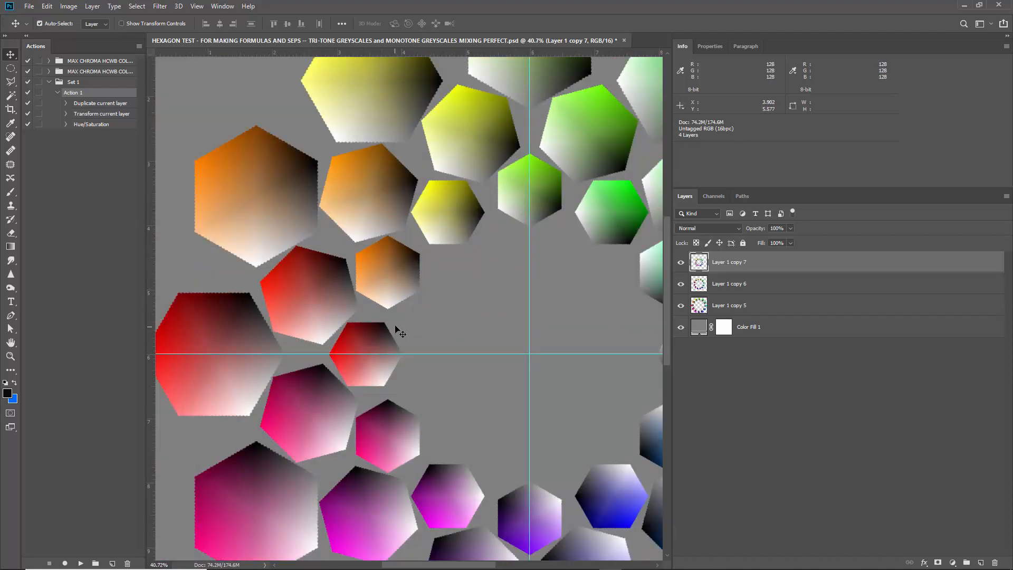
Try negative Hue/Saturation shifts on the innermost ring, first -5 and then -10 hue.
key("ctrl+u")
type("-")
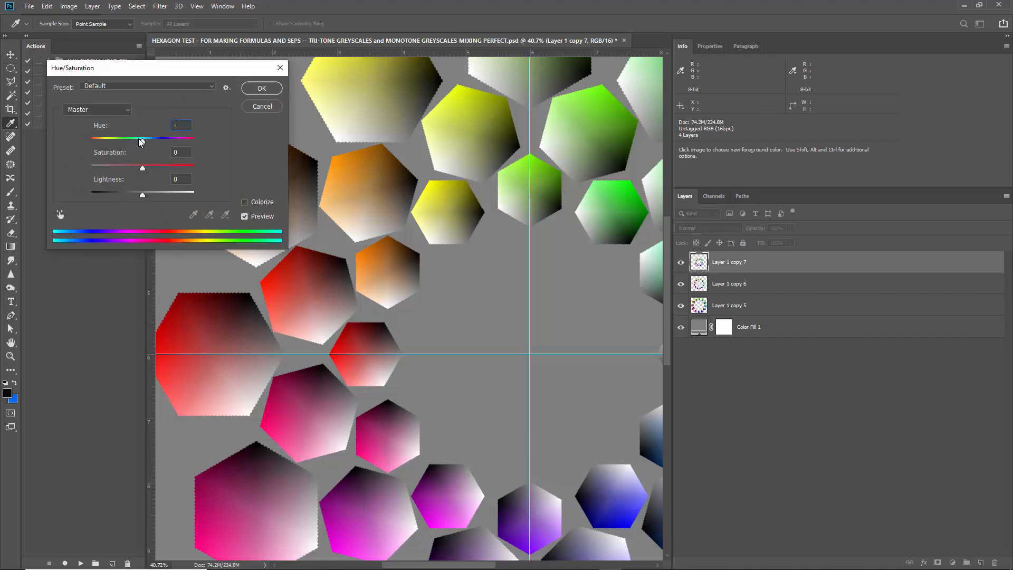
type("5")
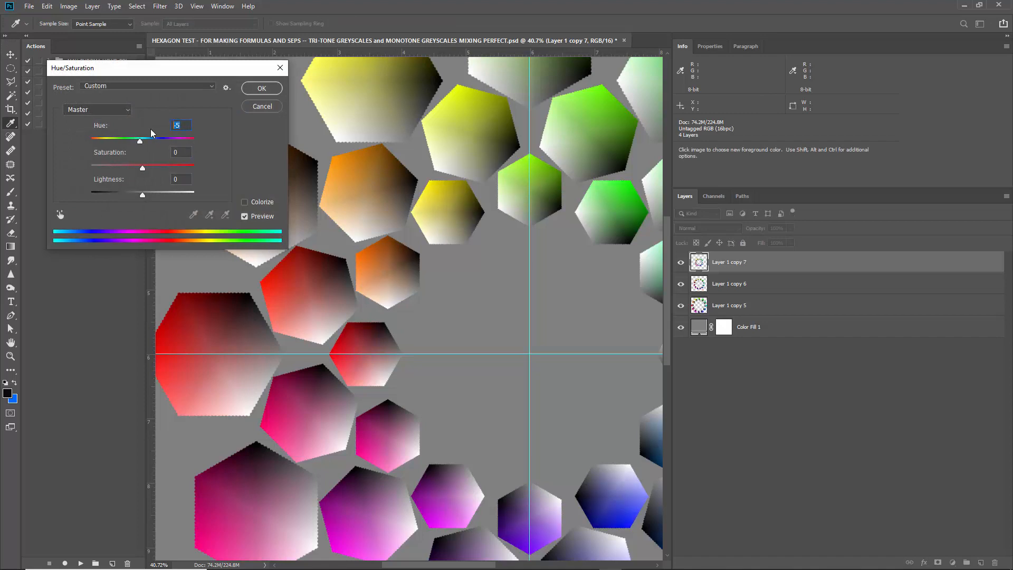
type("10")
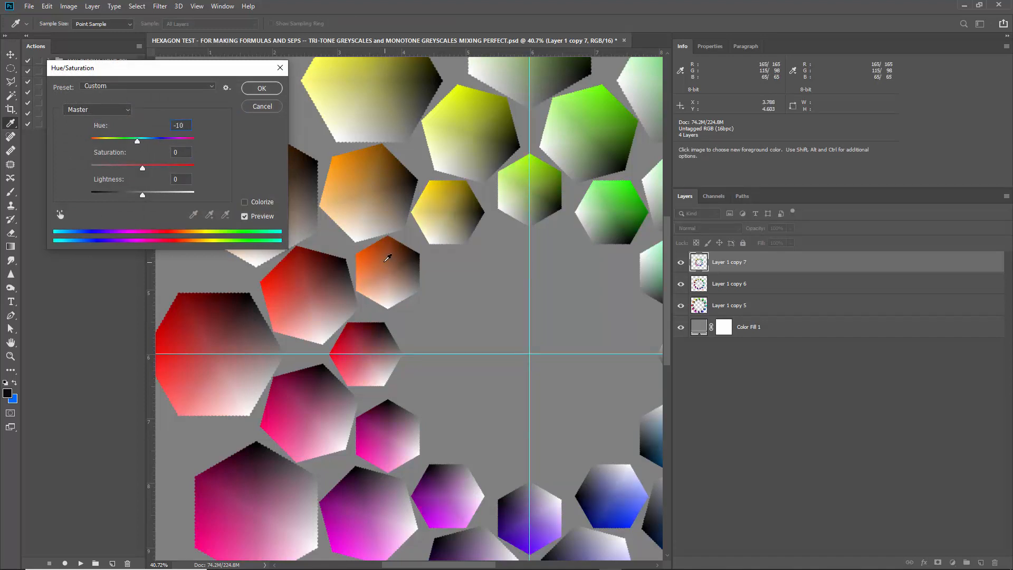
key("Return")
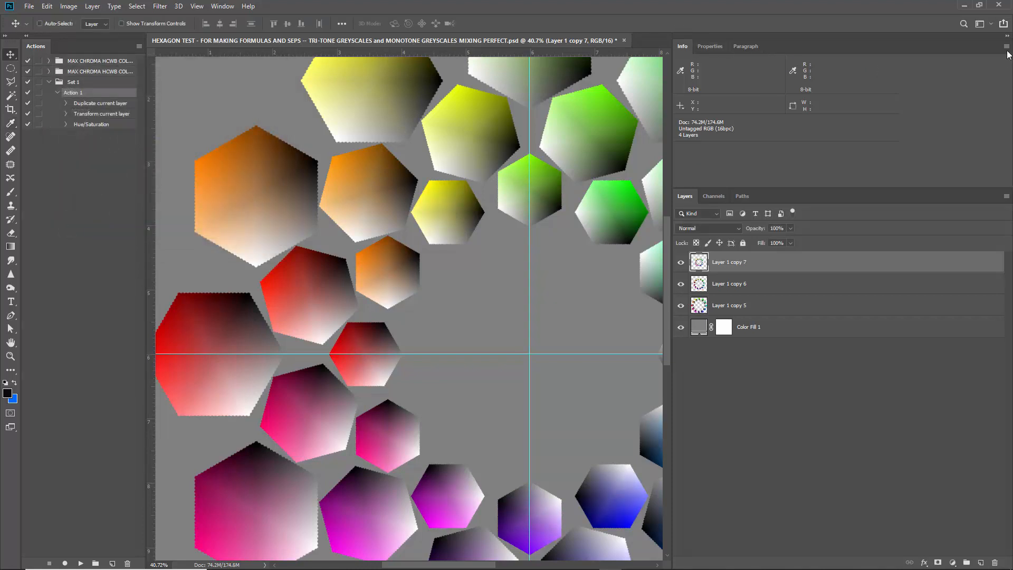
Set the Info panel's second color readout to HSB Color.
left_click(1006, 46)
left_click(982, 59)
left_click(724, 297)
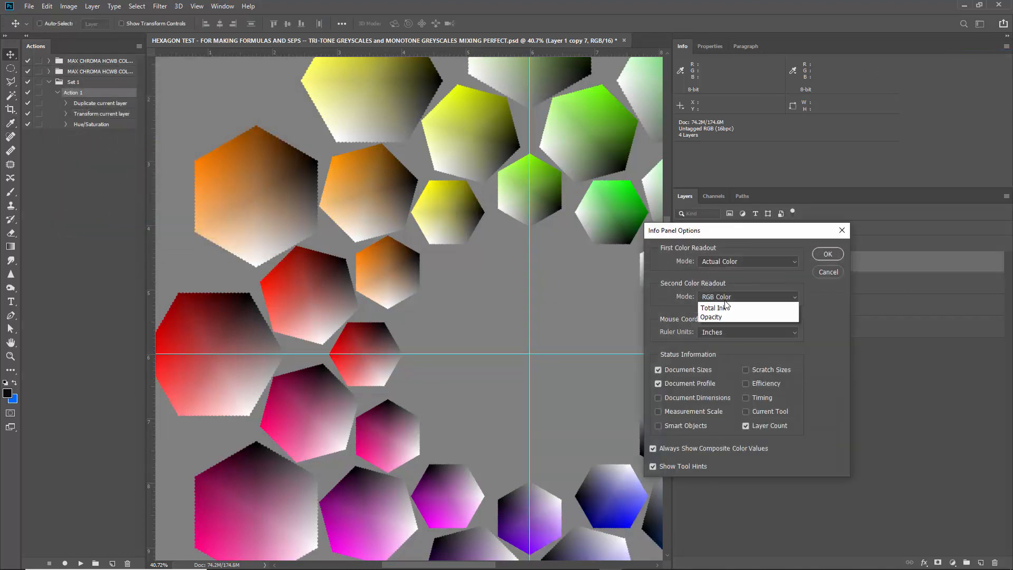
left_click(726, 362)
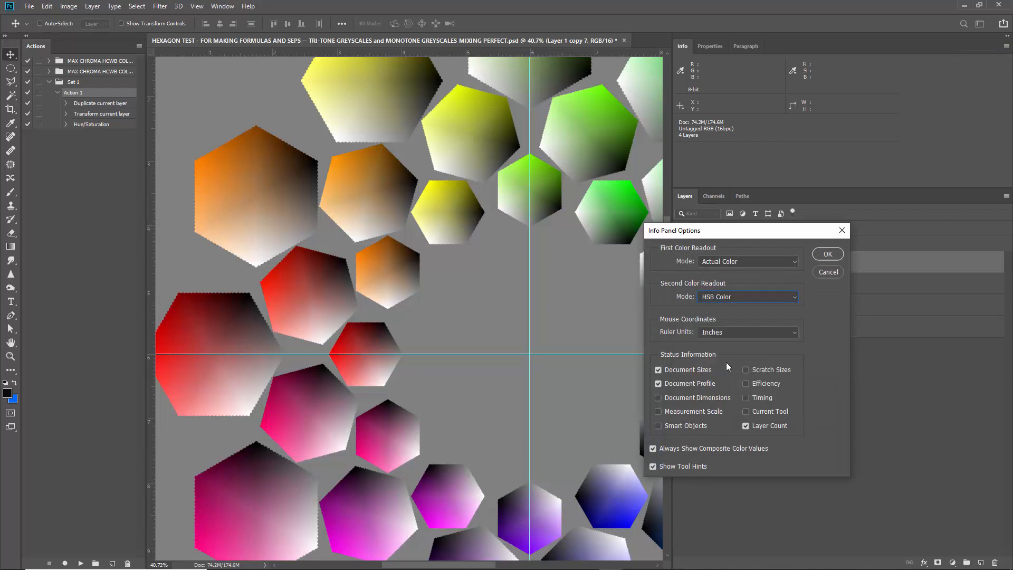
left_click(826, 254)
Compare the hues of the middle ring's red hexagon and the inner ring's orange hexagon using the foreground Color Picker, keeping the existing foreground color.
left_click(7, 390)
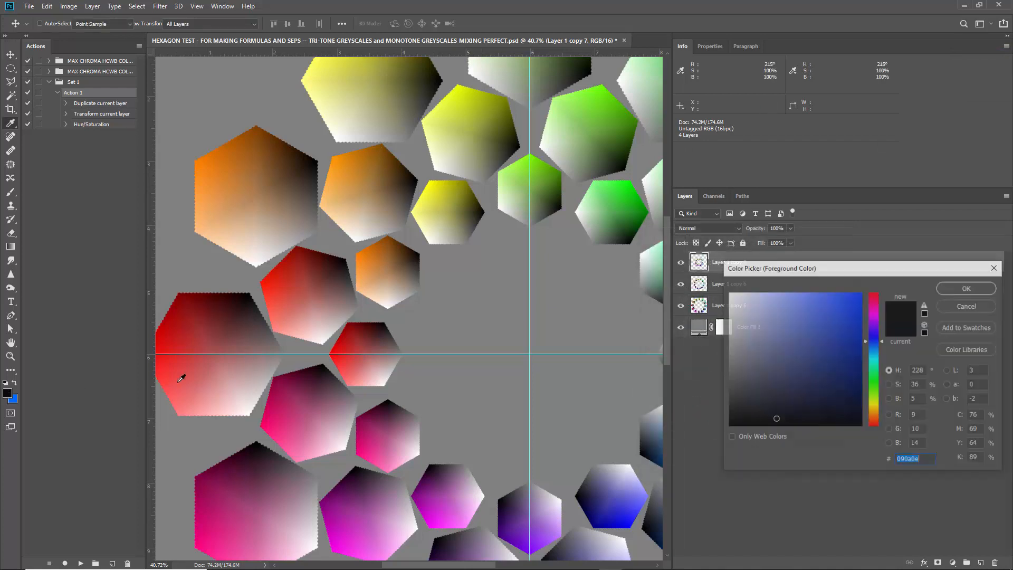
left_click(307, 273)
left_click(379, 268)
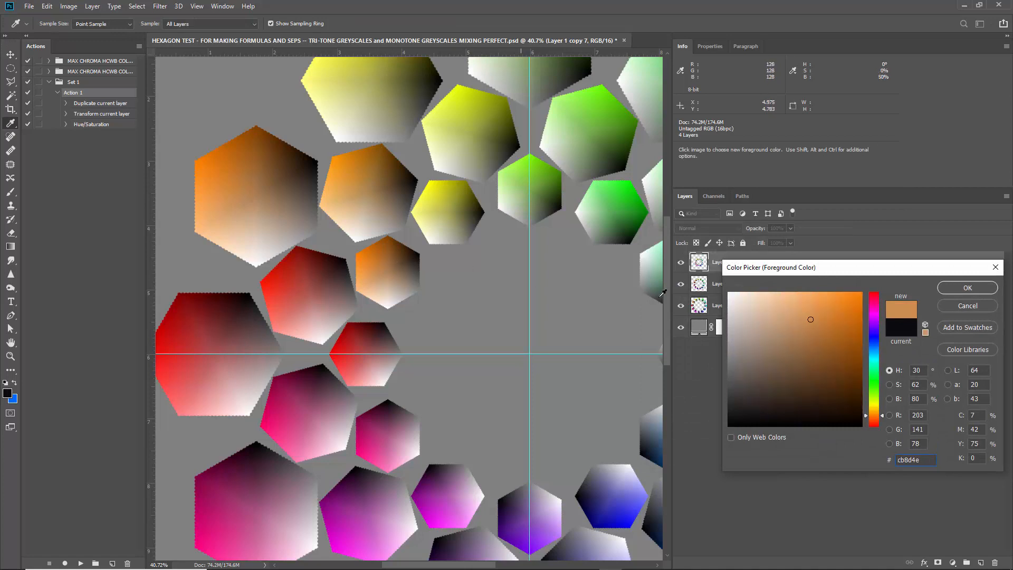
left_click(315, 277)
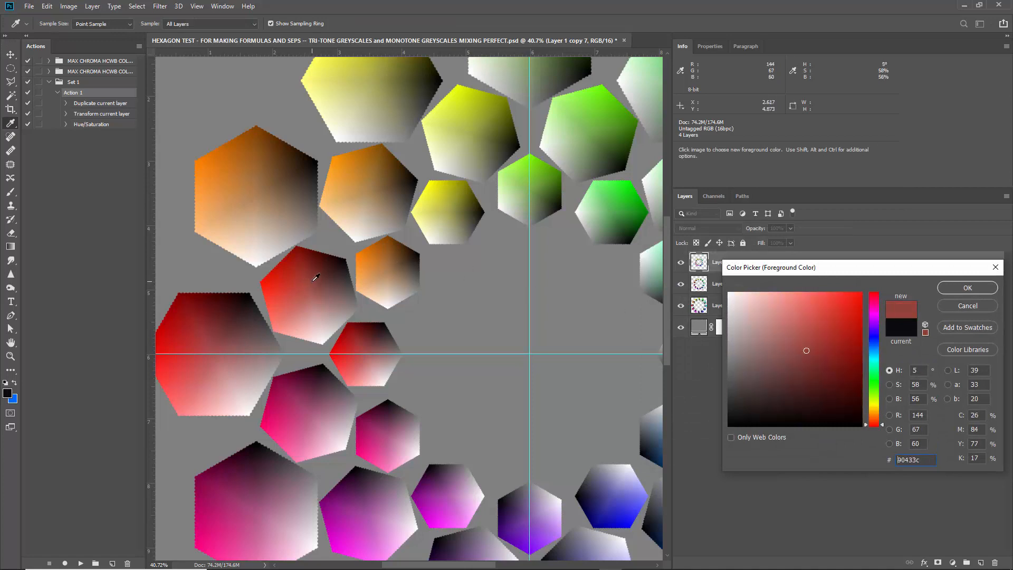
left_click(383, 256)
left_click(971, 305)
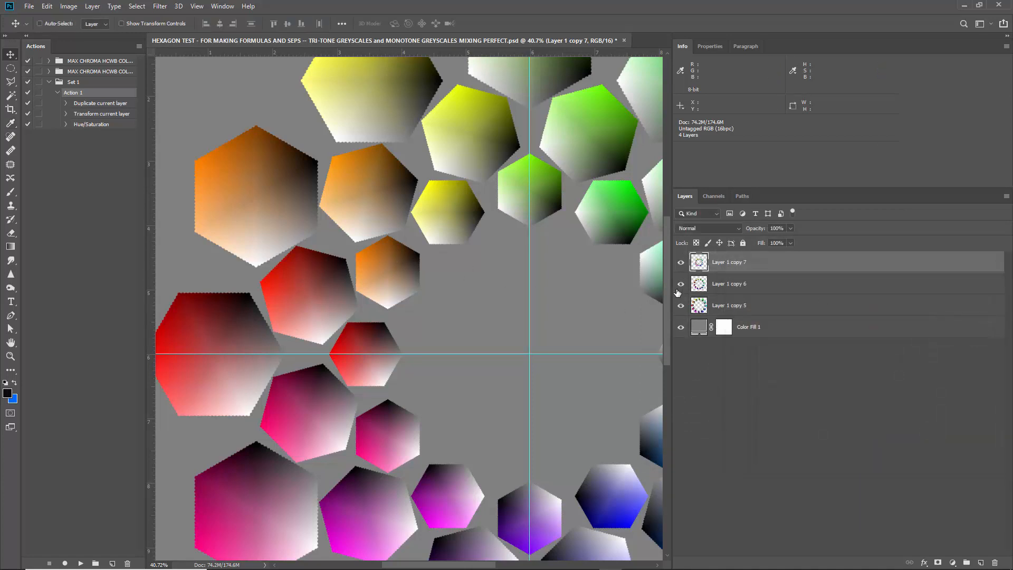
Shift the innermost ring's hue by -20 with Hue/Saturation.
key("ctrl+u")
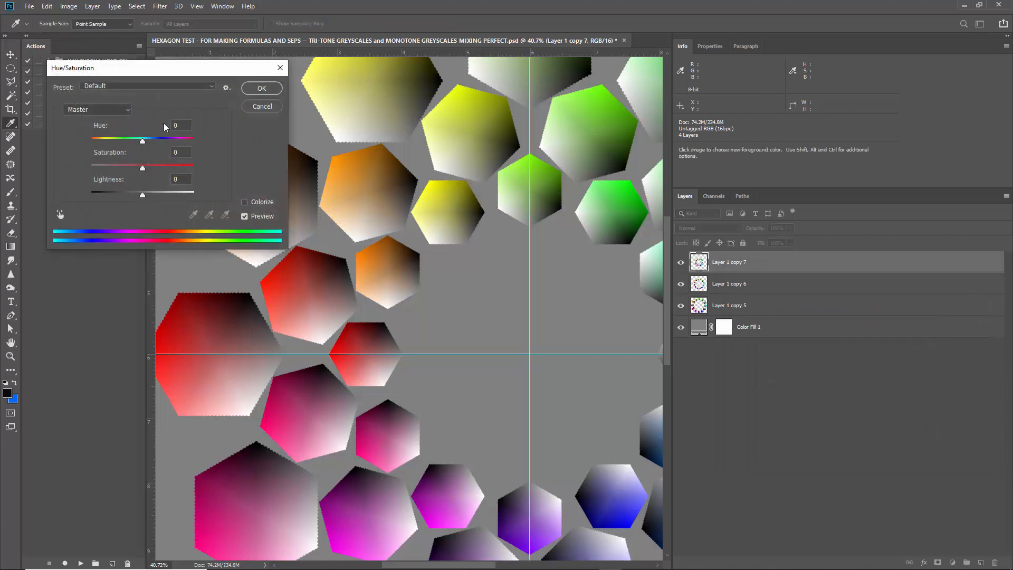
type("-20")
left_click(258, 90)
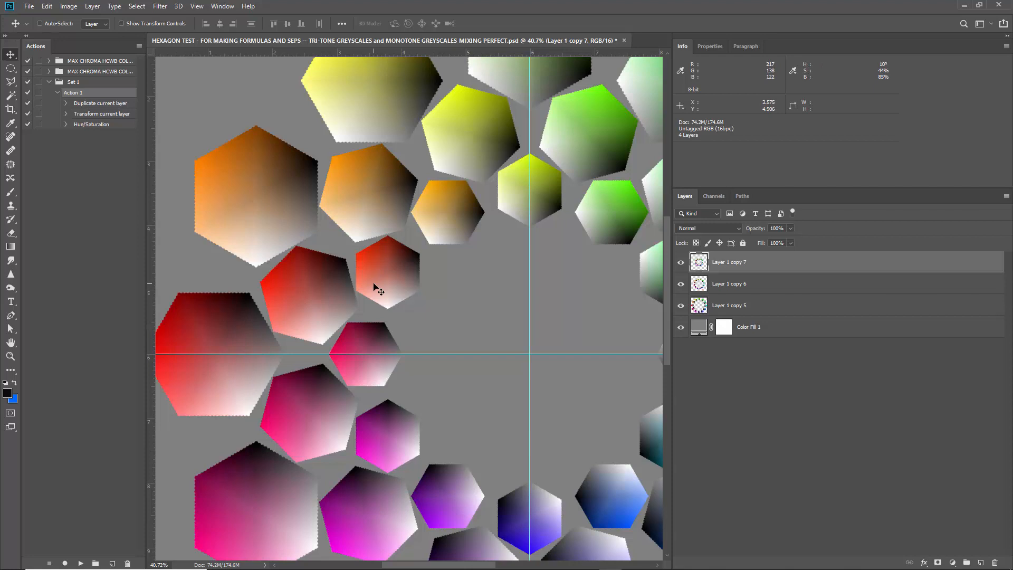
Duplicate the outer ring's layer to the top of the stack, rotating the copy 45° and scaling it to about 37.5% around the canvas centre.
left_click(769, 306)
left_click_drag(778, 304, 781, 260)
key("ctrl+t")
key("ctrl+0")
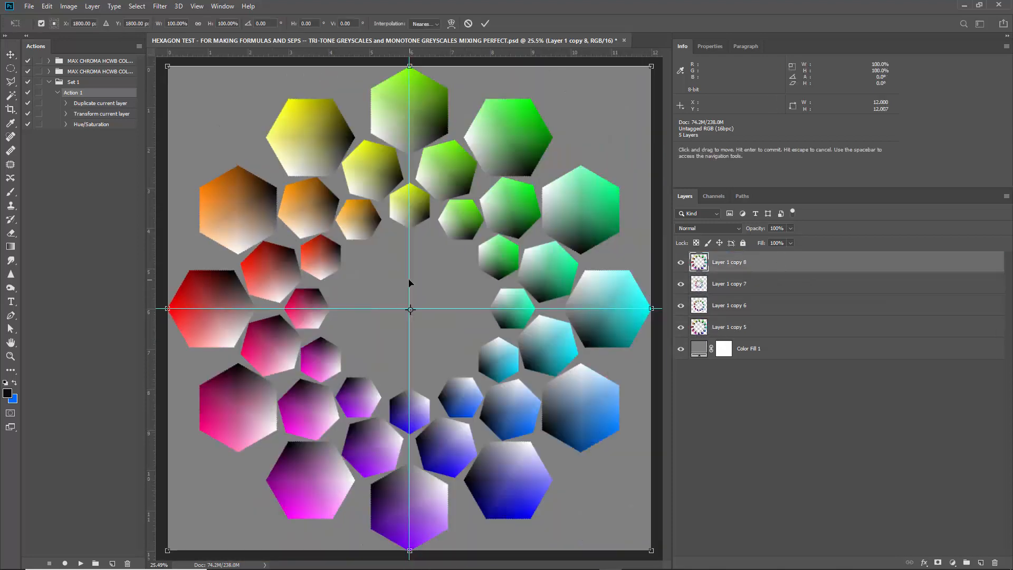
left_click_drag(211, 112, 409, 202)
scroll(349, 275, "up", 5)
scroll(359, 234, "up", 4)
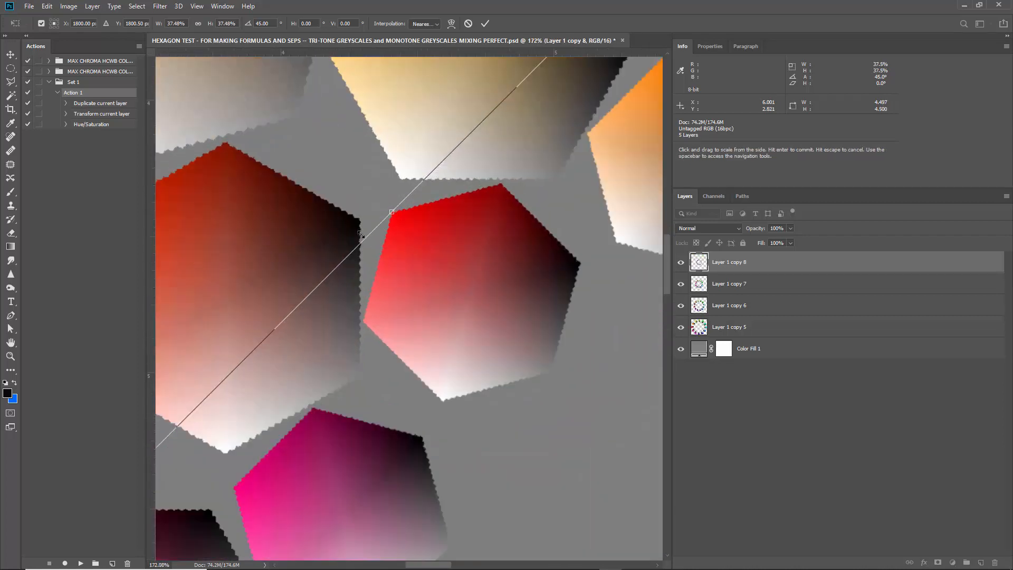
scroll(347, 251, "down", 5)
key("Return")
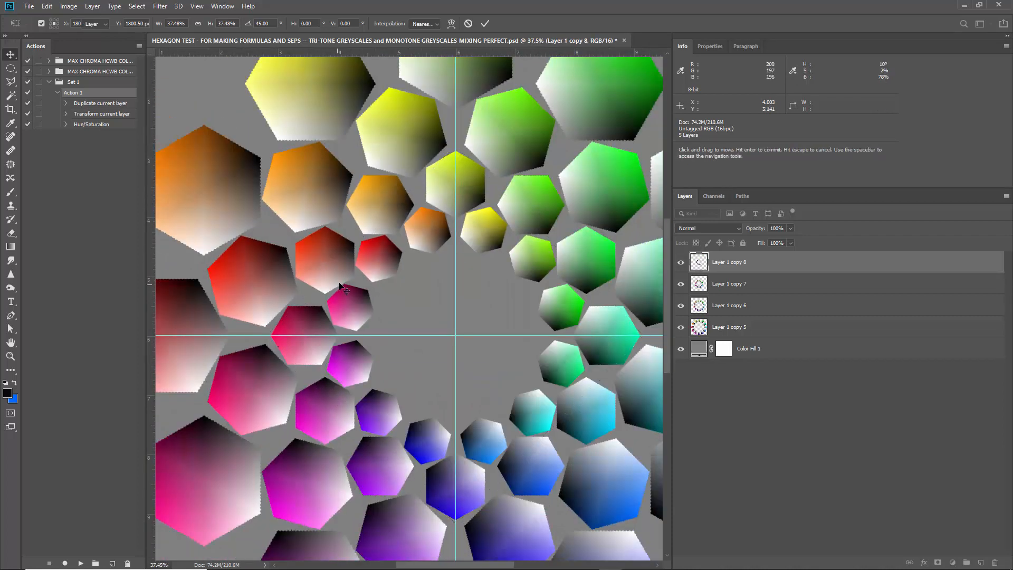
Shift the new fourth ring's hue slightly with Hue/Saturation so its red hexagon turns red-orange.
key("ctrl+u")
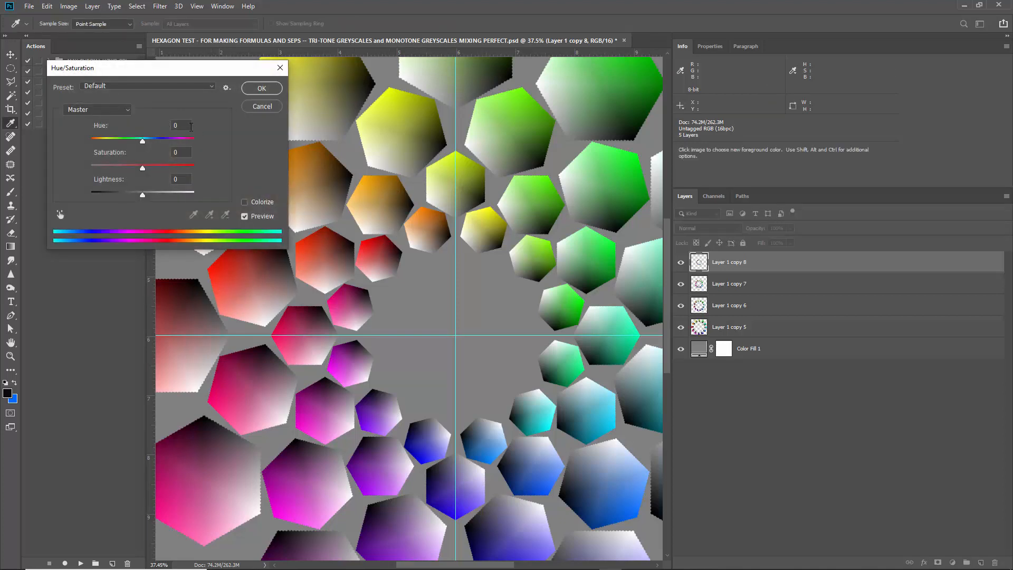
key("Return")
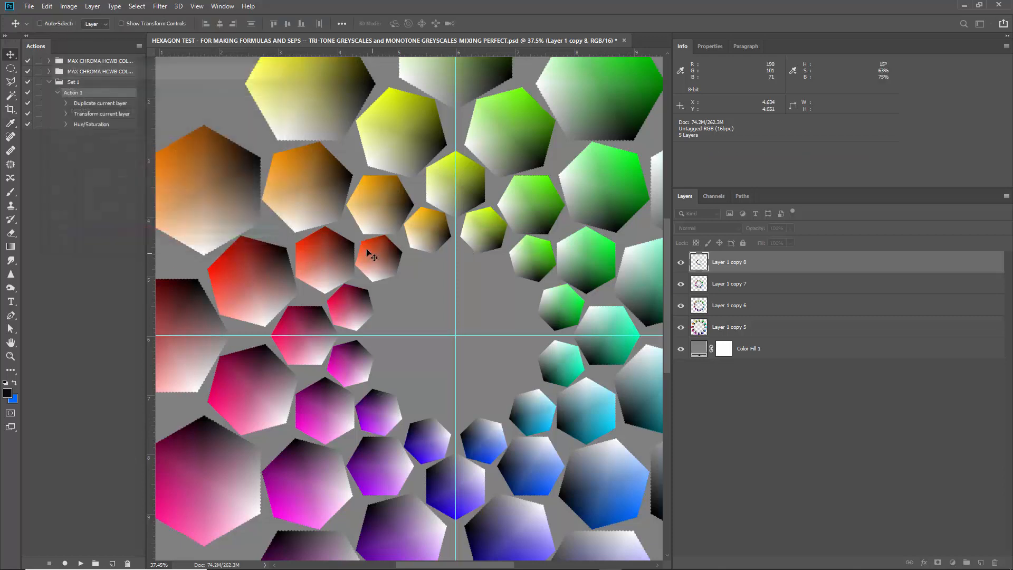
Duplicate the outer ring's layer to the top of the stack and scale the copy to about 26.4% around the canvas centre.
left_click(728, 327)
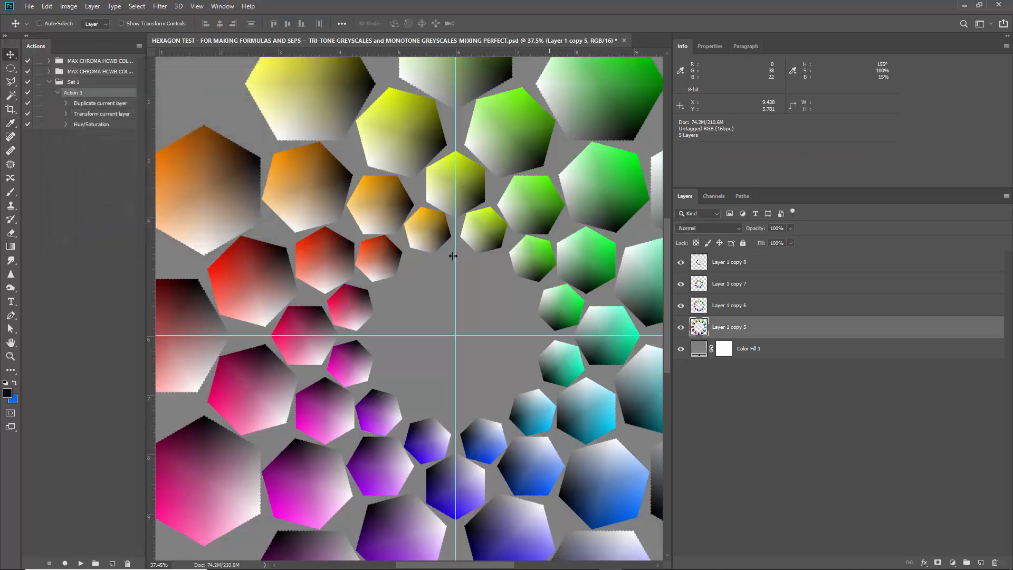
key("ctrl+0")
left_click_drag(736, 325, 744, 261)
key("ctrl+t")
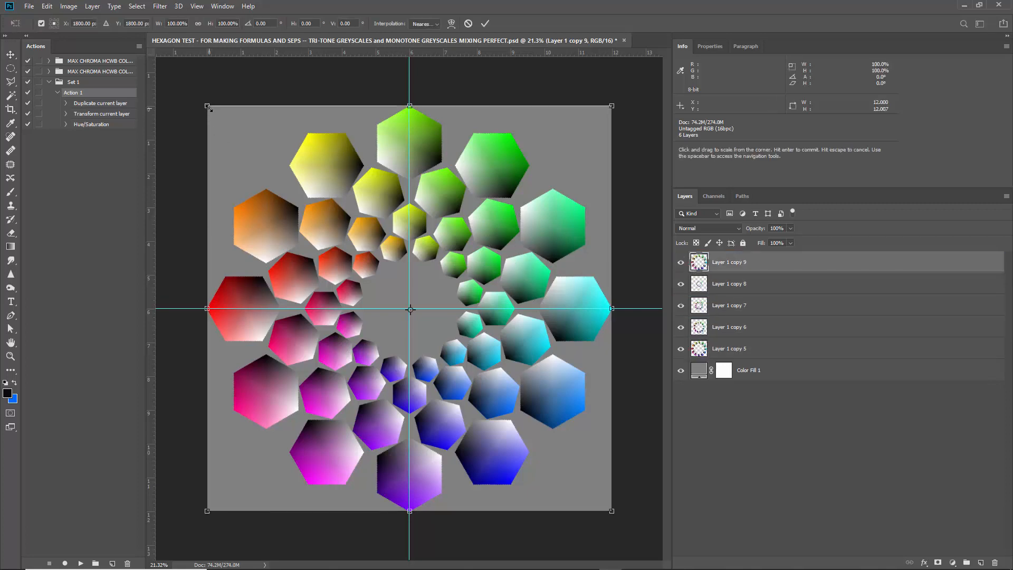
left_click_drag(208, 106, 366, 249)
scroll(352, 275, "up", 10)
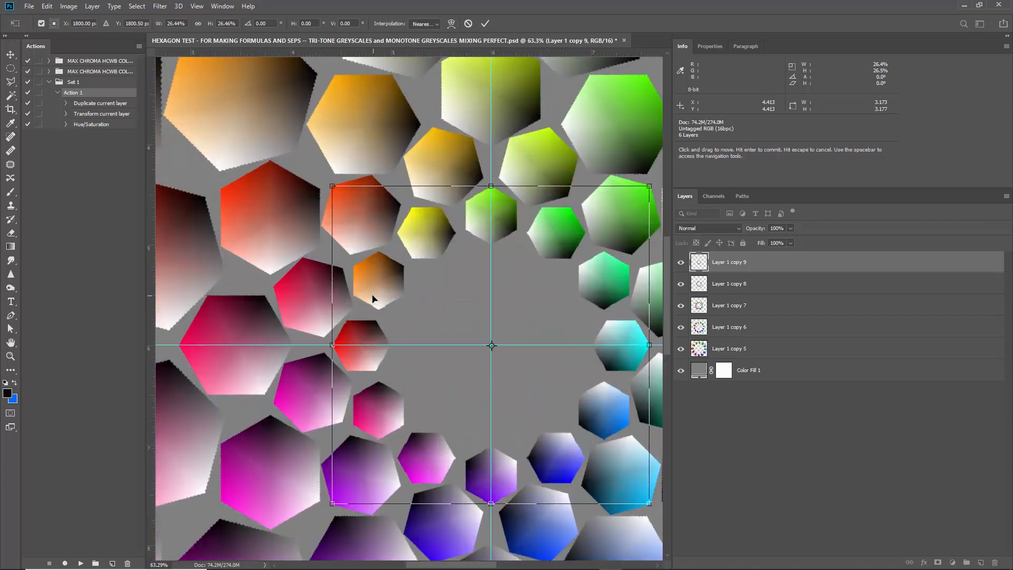
Rotate the new fifth ring 60° and resize it to about 27% so it nests inside the fourth ring, committing the transform.
scroll(329, 209, "down", 1)
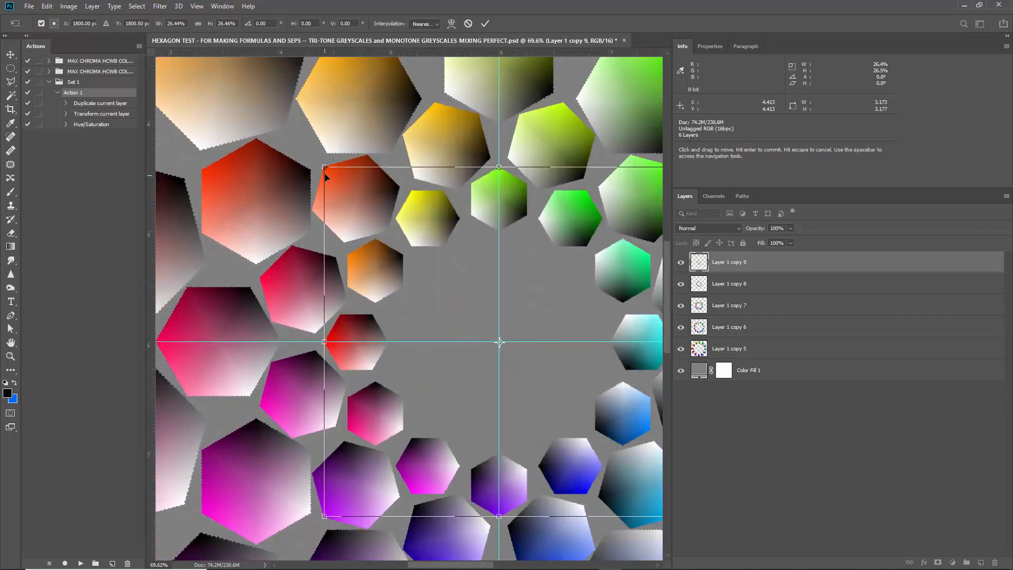
left_click_drag(324, 167, 574, 149)
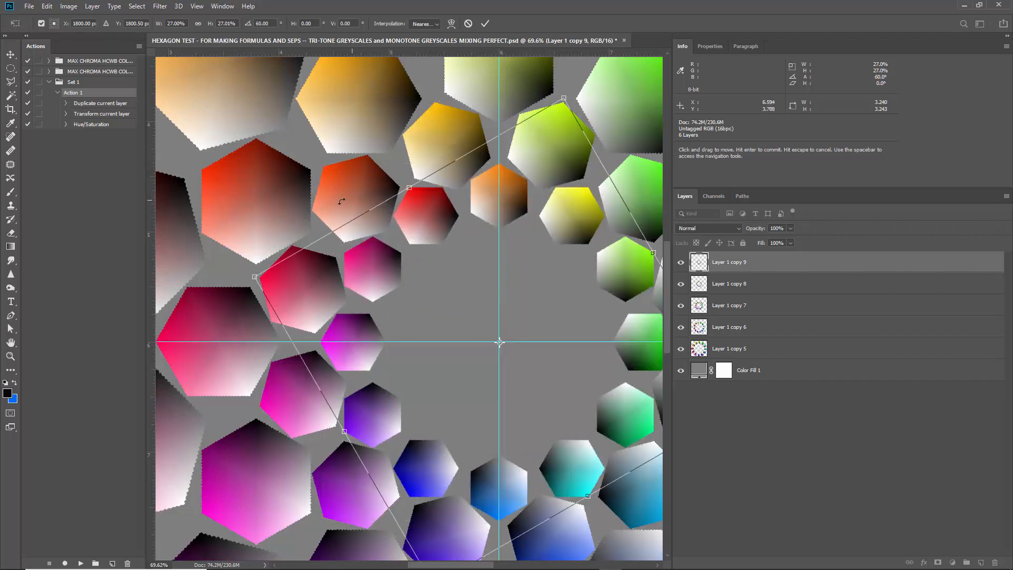
scroll(410, 206, "up", 15)
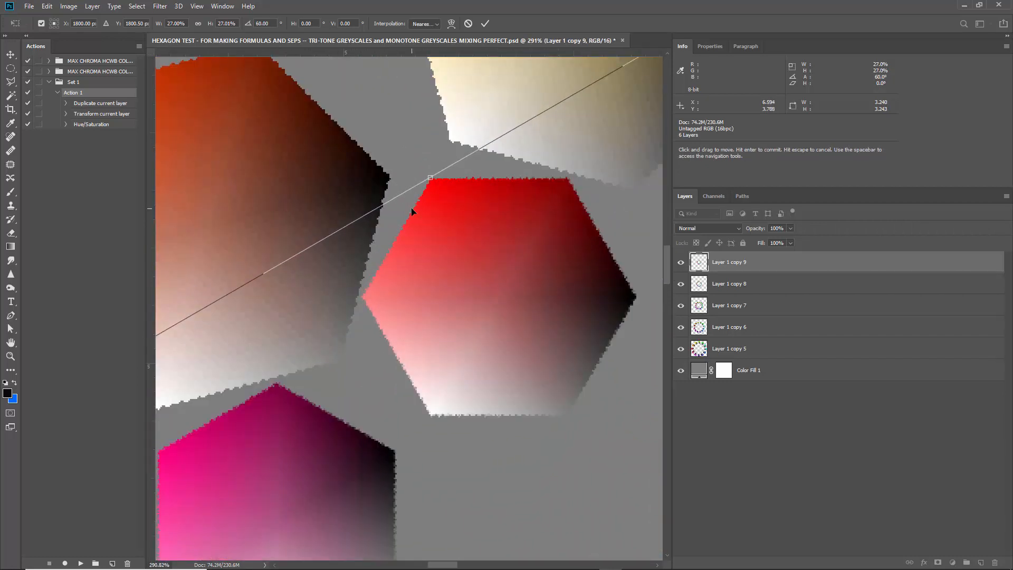
scroll(411, 207, "down", 11)
key("Return")
scroll(425, 224, "down", 6)
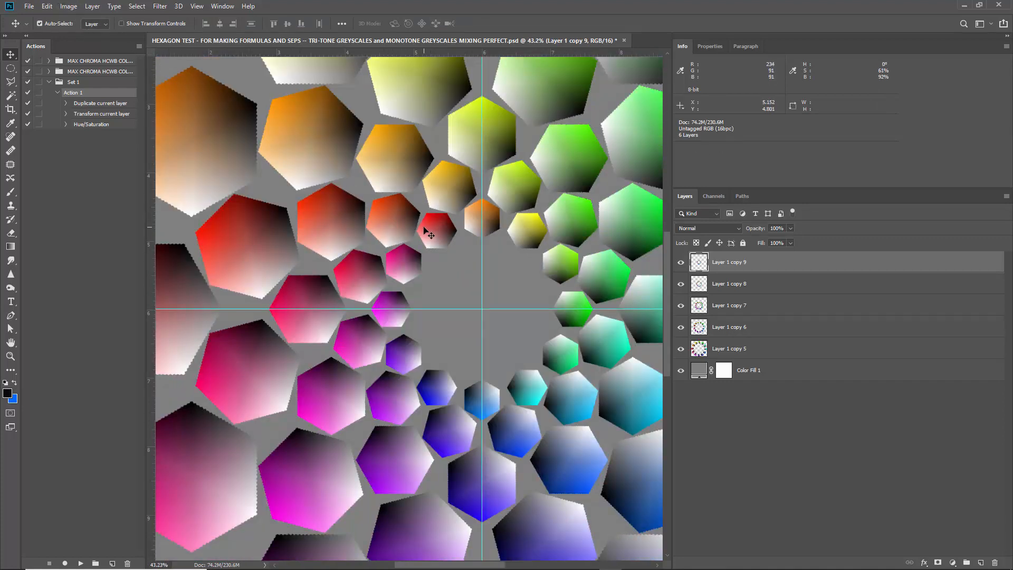
Shift the fifth ring's hue by +20 with Hue/Saturation.
key("ctrl+u")
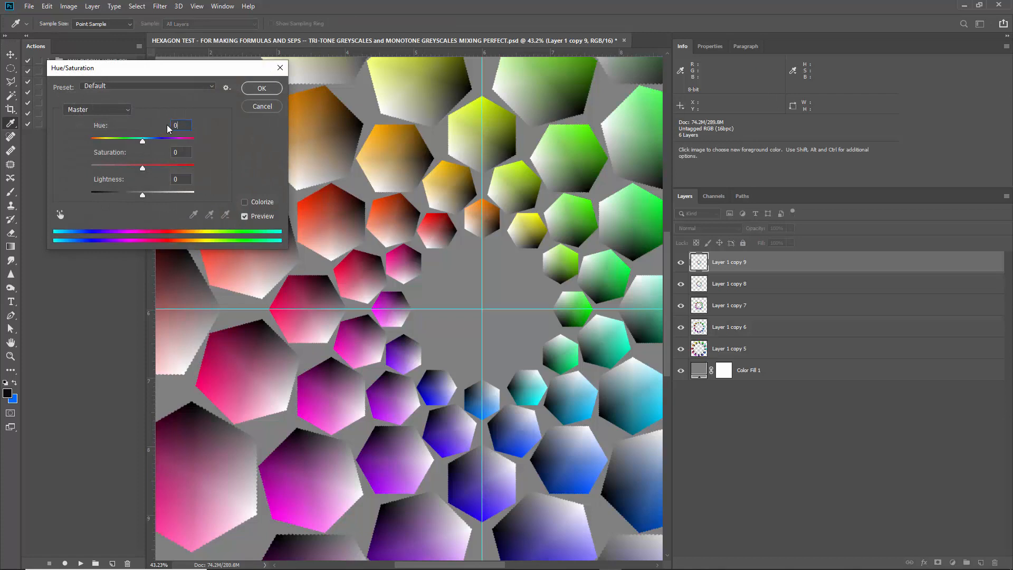
type("20")
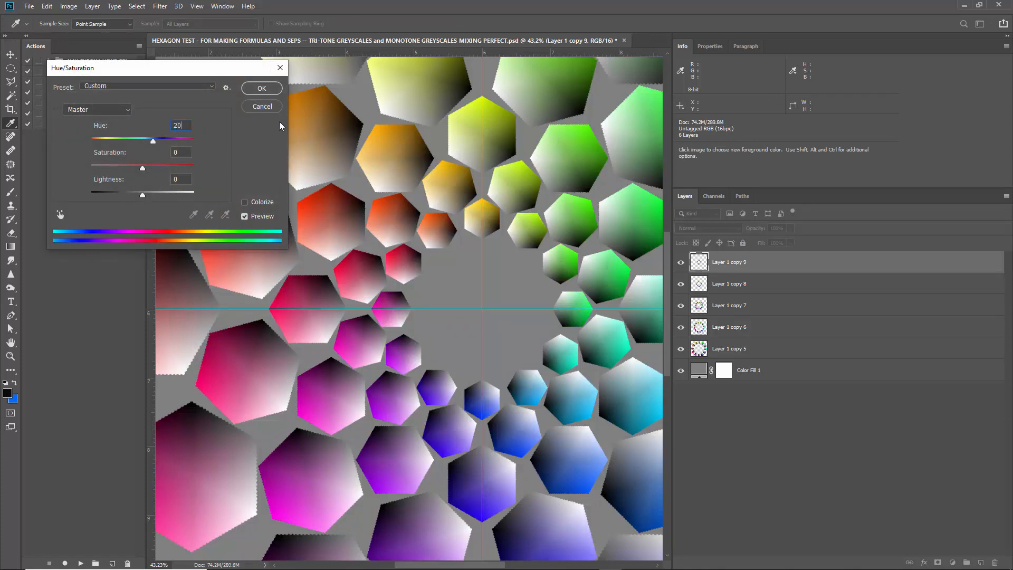
key("Return")
key("ctrl+0")
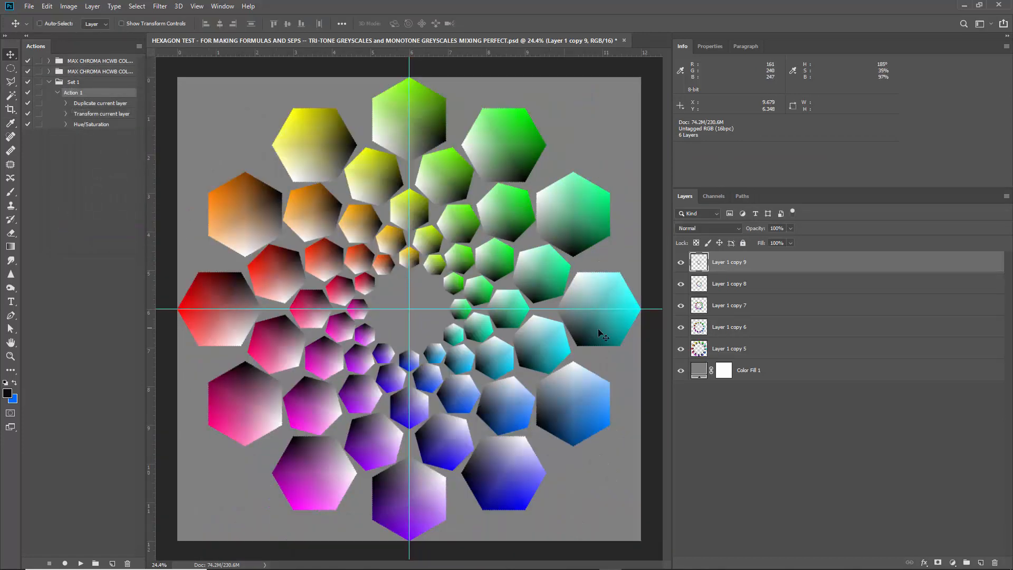
Duplicate the outer ring's layer to the top again and scale this copy to about 20.3% around the canvas centre.
left_click_drag(757, 353, 759, 261)
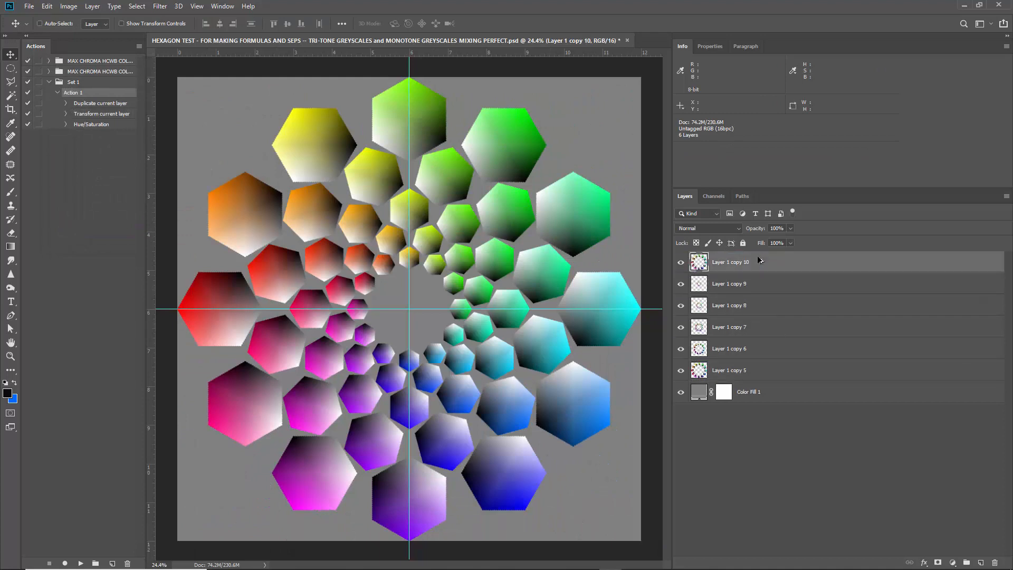
key("ctrl+t")
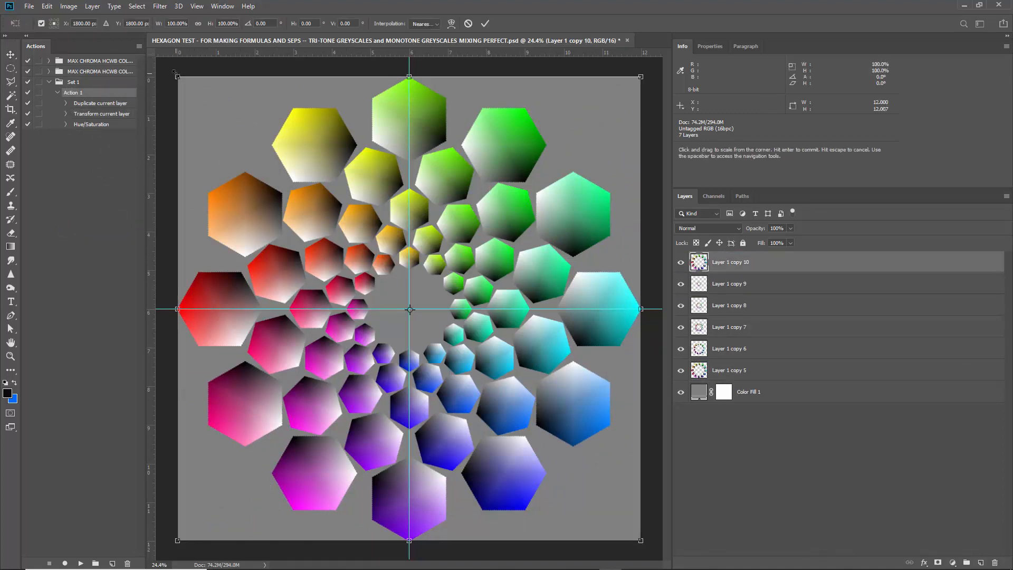
left_click_drag(177, 77, 339, 282)
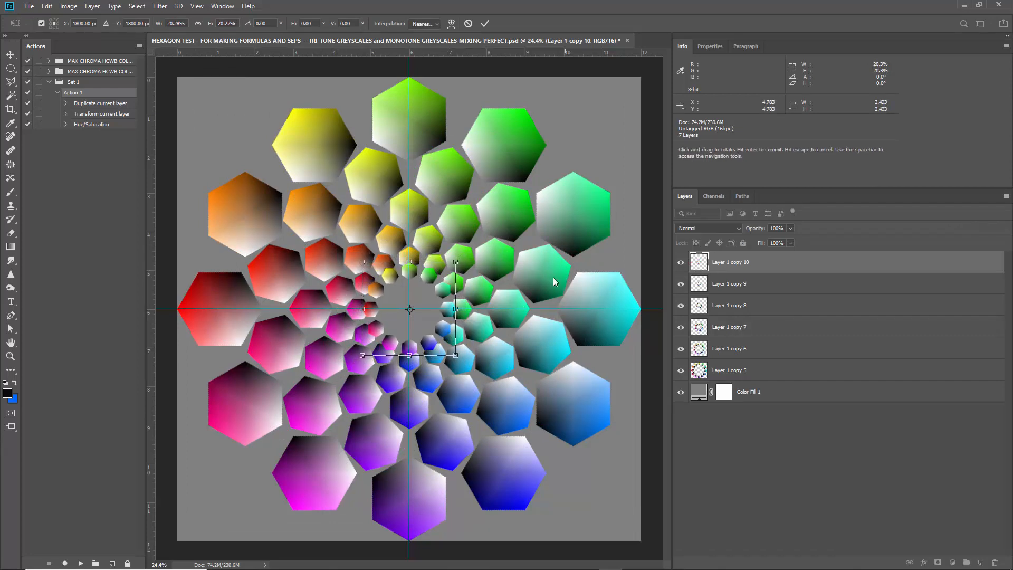
scroll(400, 295, "up", 6)
scroll(297, 245, "up", 4)
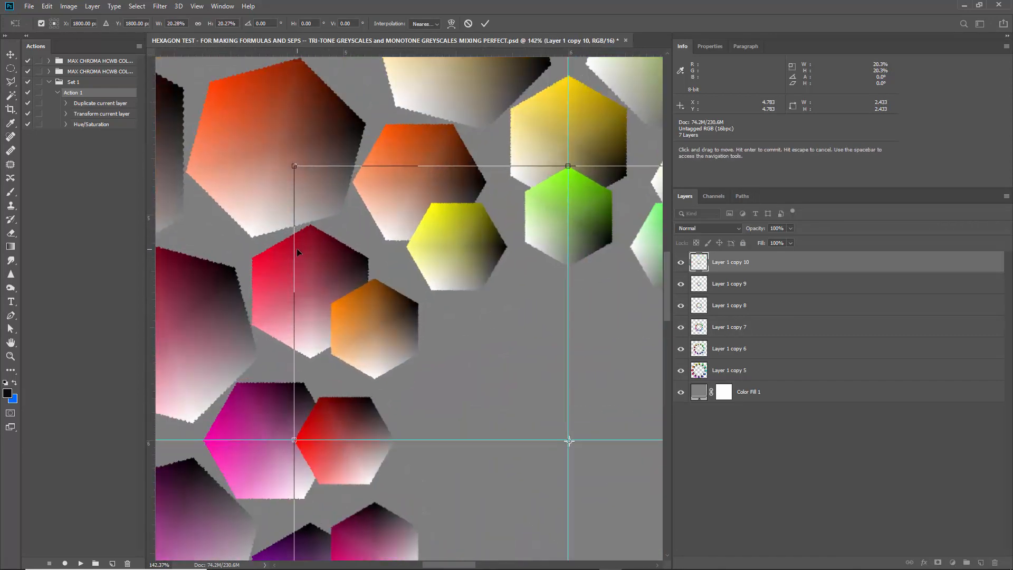
scroll(297, 249, "down", 2)
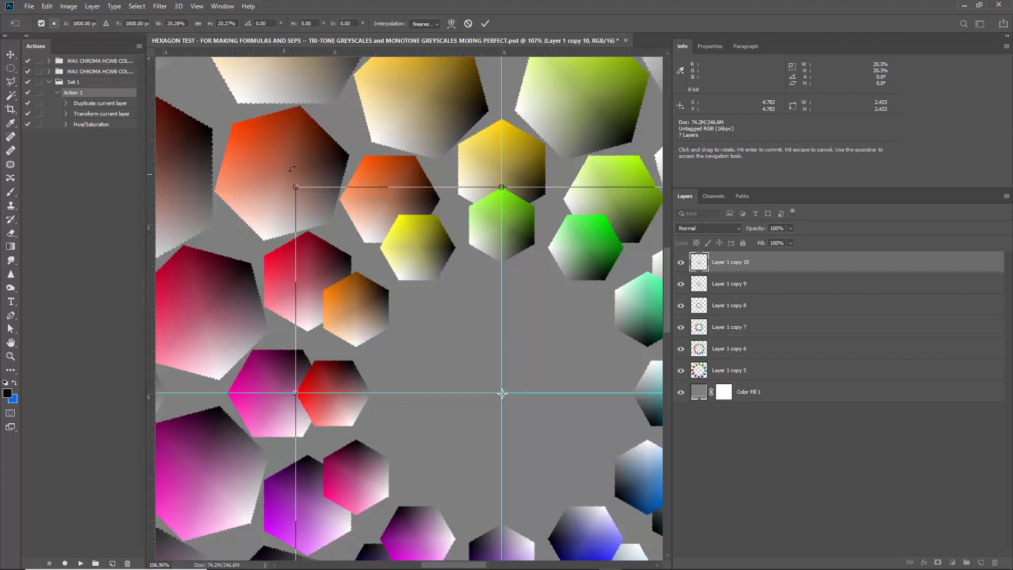
Rotate the new sixth ring 75° and reduce it to about 19.4% so it clears the fifth ring, committing the transform.
left_click_drag(292, 169, 573, 240)
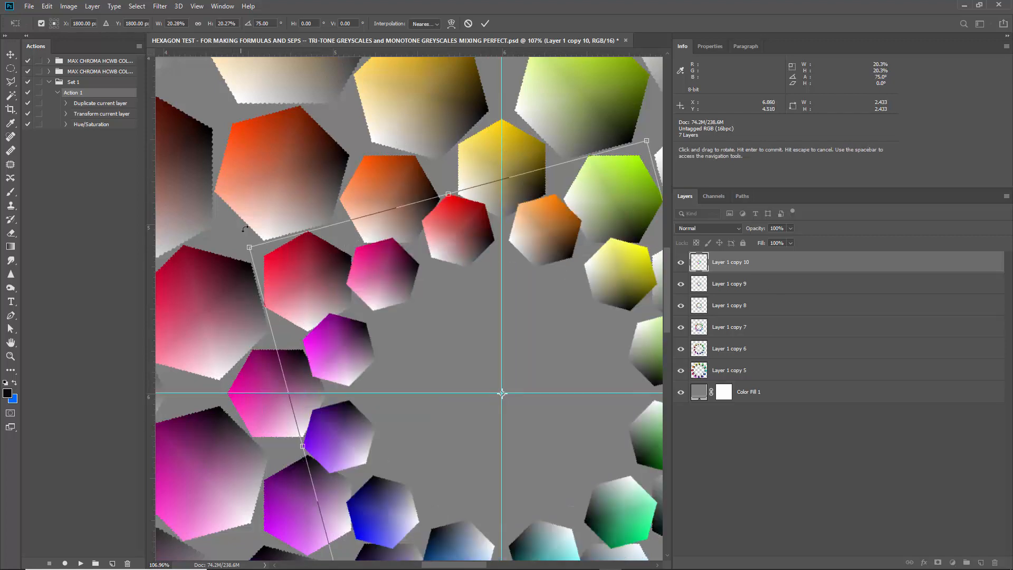
left_click_drag(249, 247, 259, 253)
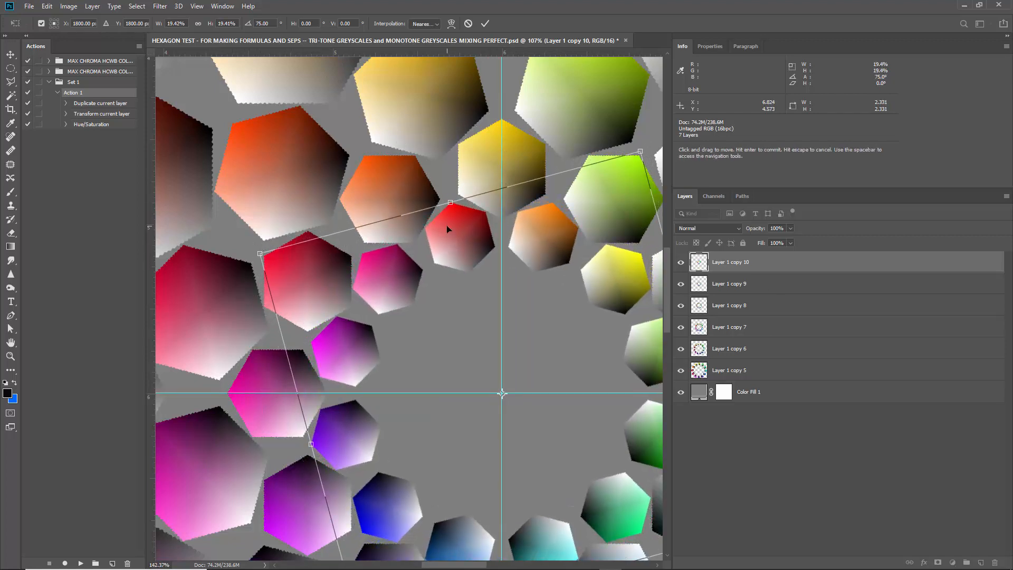
scroll(449, 227, "up", 3)
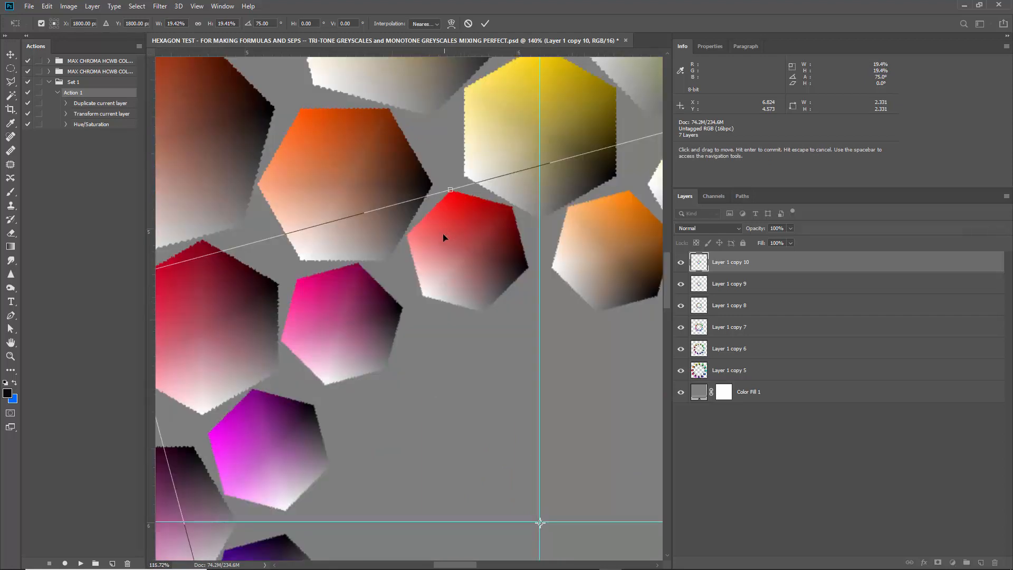
scroll(443, 238, "down", 2)
left_click(485, 23)
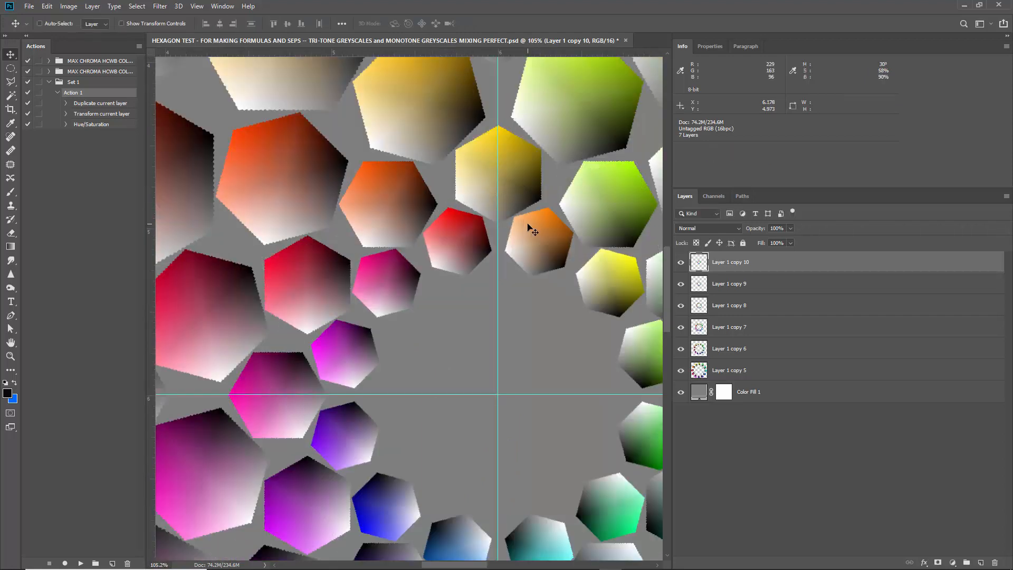
Shift the sixth ring's hue by +25 with Hue/Saturation.
key("ctrl+u")
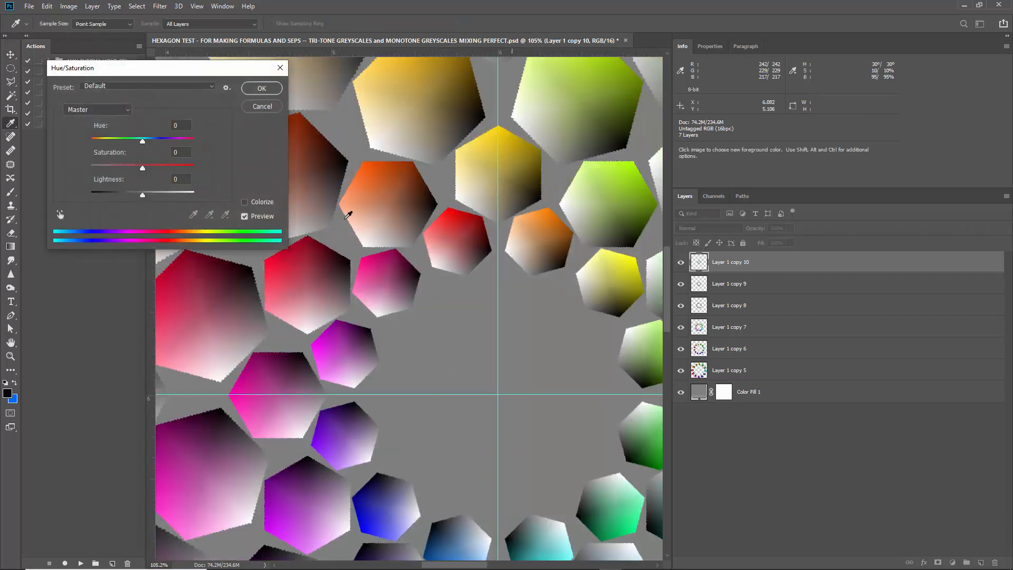
type("25")
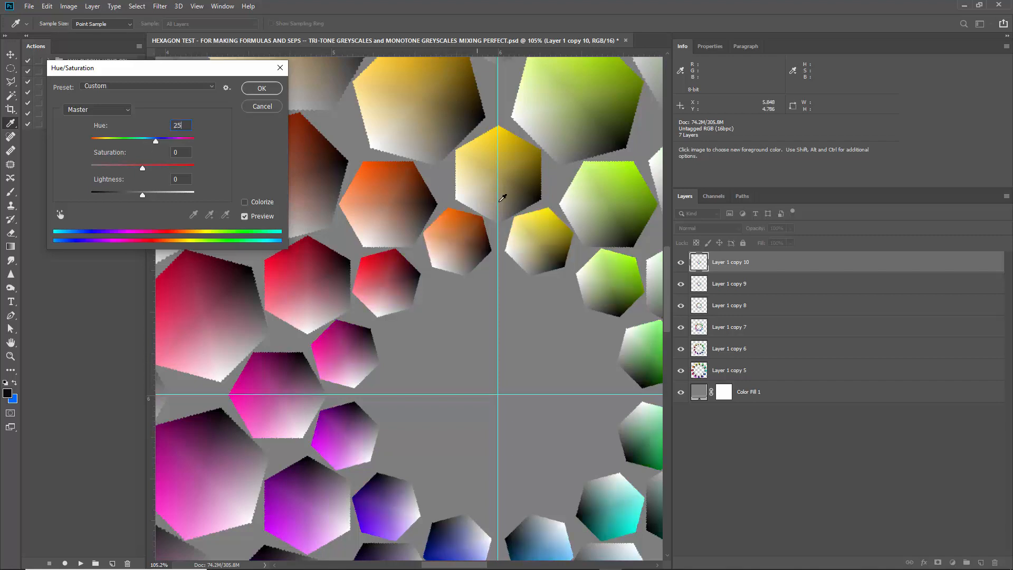
key("Return")
scroll(496, 234, "down", 6)
scroll(438, 222, "down", 4)
scroll(214, 314, "up", 2)
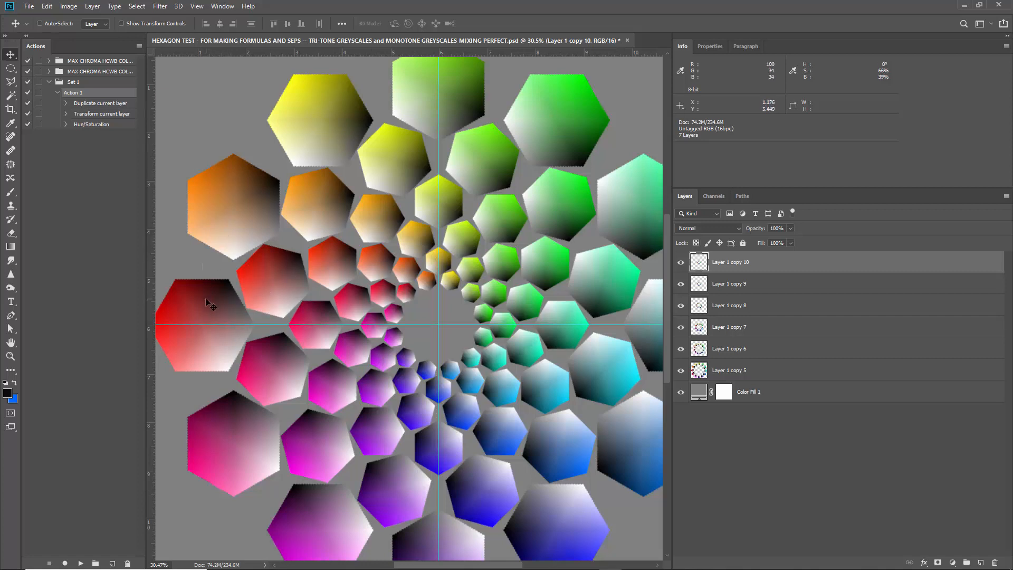
Compare the red-to-orange hexagons ring by ring in the foreground Color Picker, then accept #ab7d6d from the fourth ring's red-orange hexagon as foreground color.
left_click(7, 391)
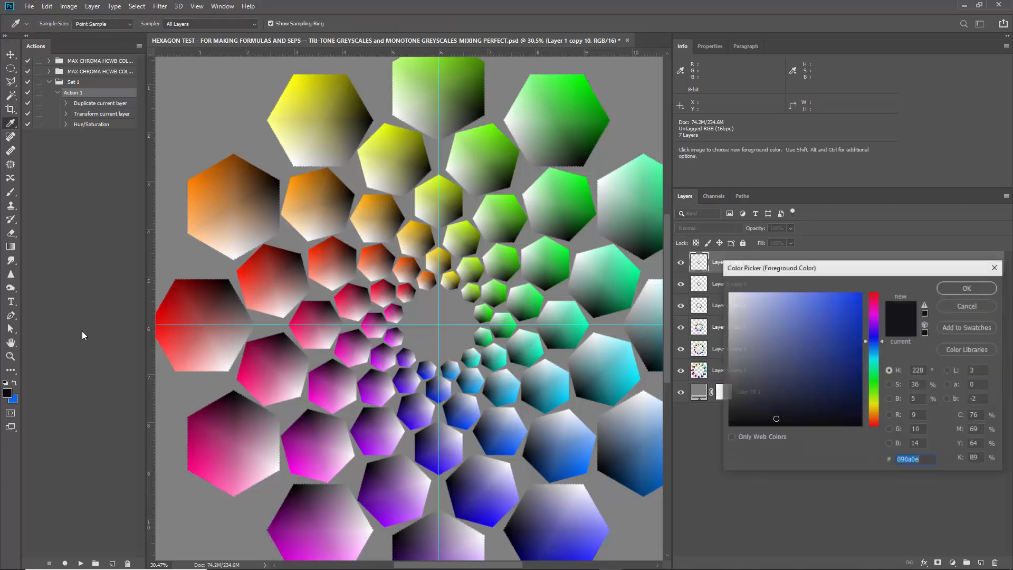
left_click(208, 294)
left_click(283, 272)
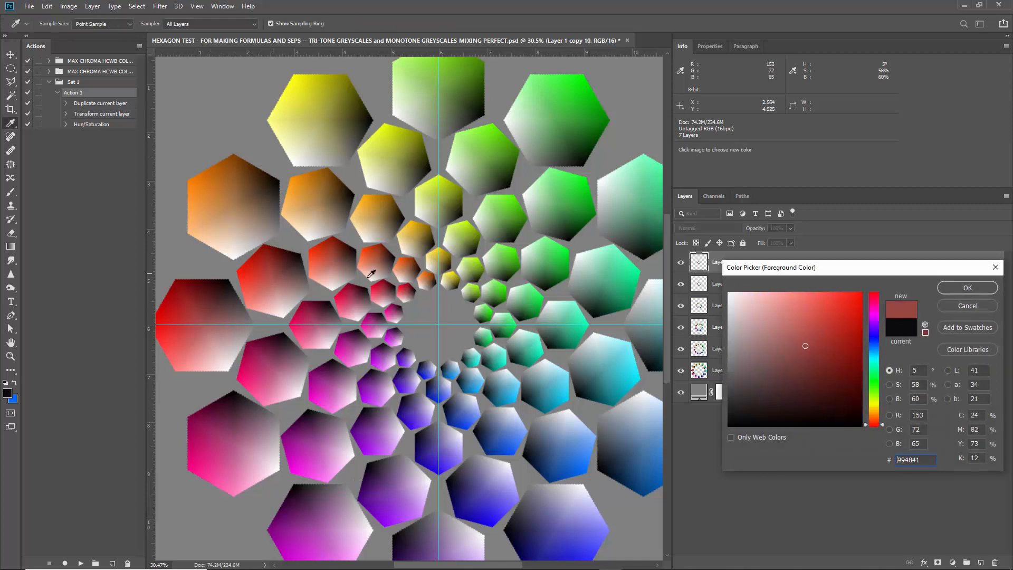
left_click_drag(786, 270, 650, 272)
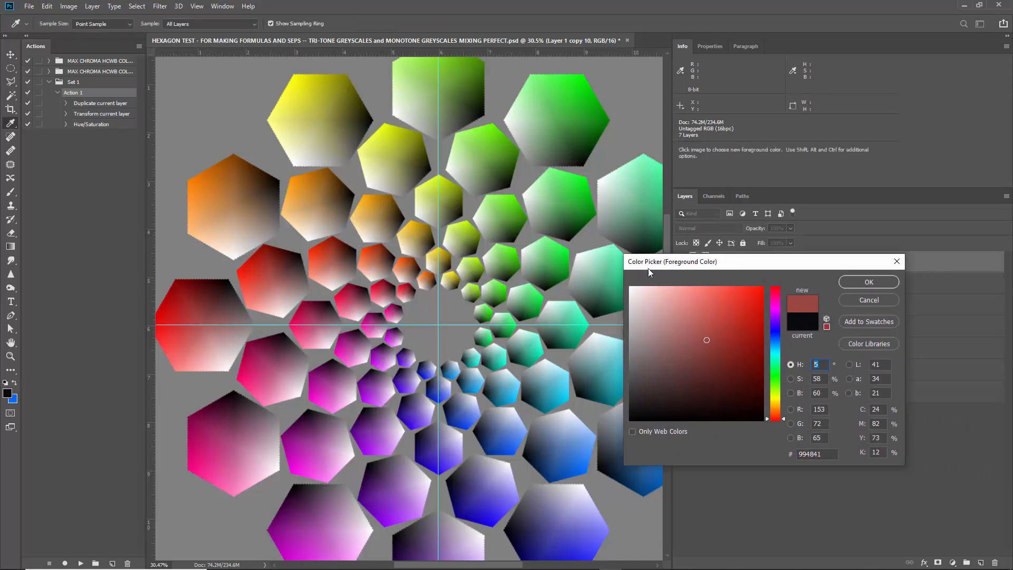
left_click(344, 261)
left_click(378, 260)
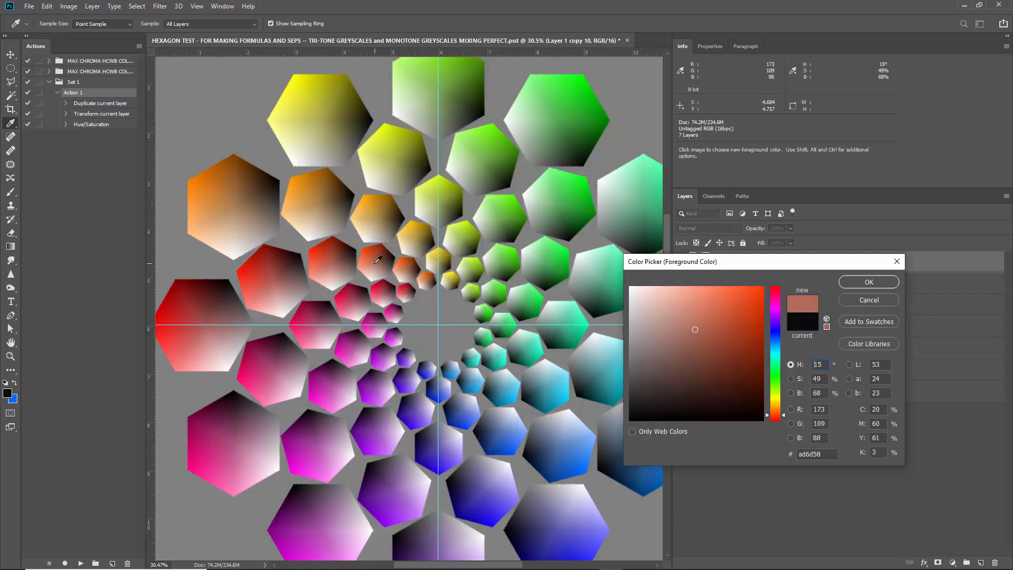
left_click(410, 266)
left_click(428, 278)
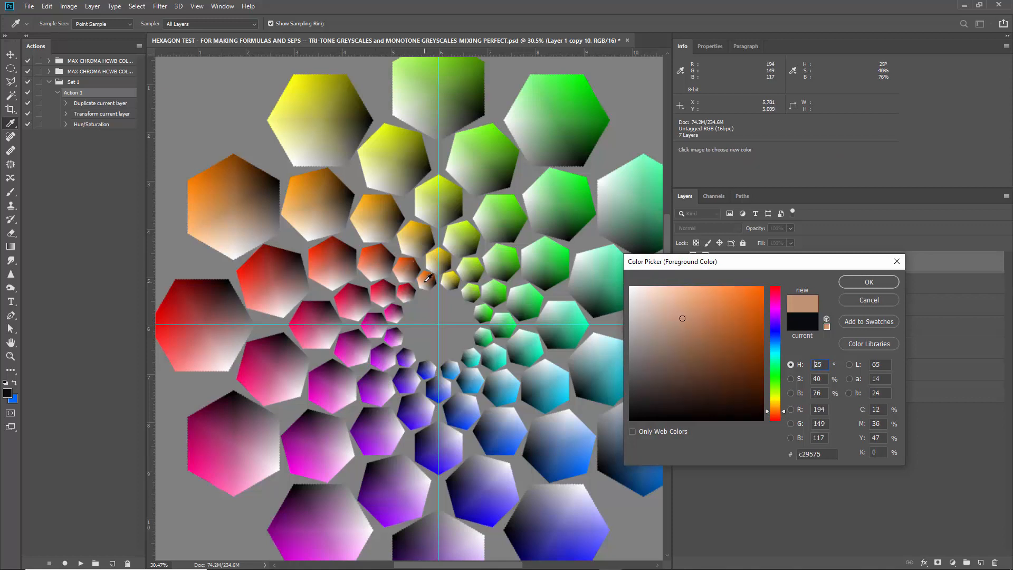
left_click_drag(425, 281, 378, 266)
left_click(856, 287)
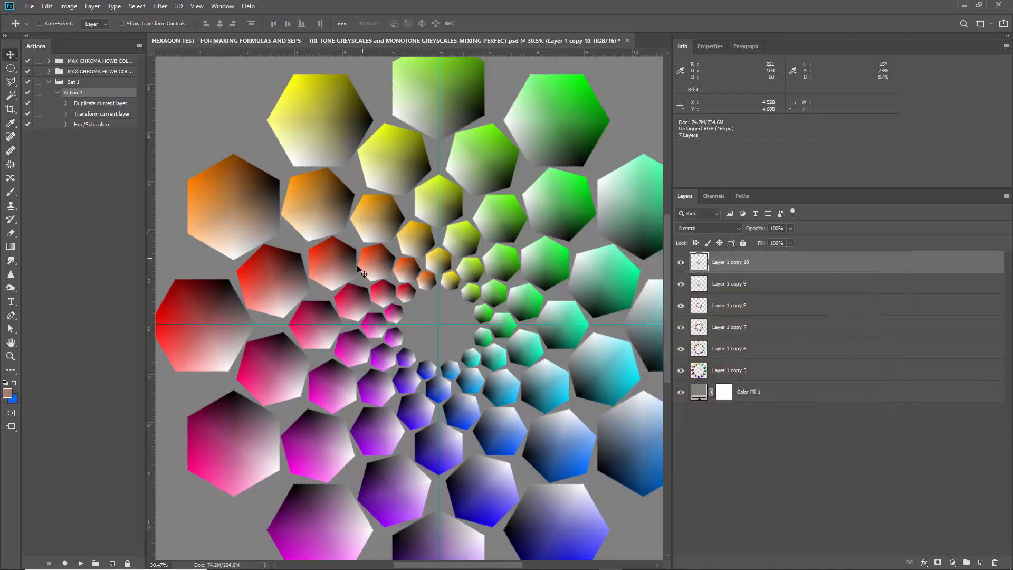
key("v")
Examine the innermost ring's orange hexagon up close and sample its shades in the foreground Color Picker, keeping the existing foreground color.
scroll(499, 294, "up", 8)
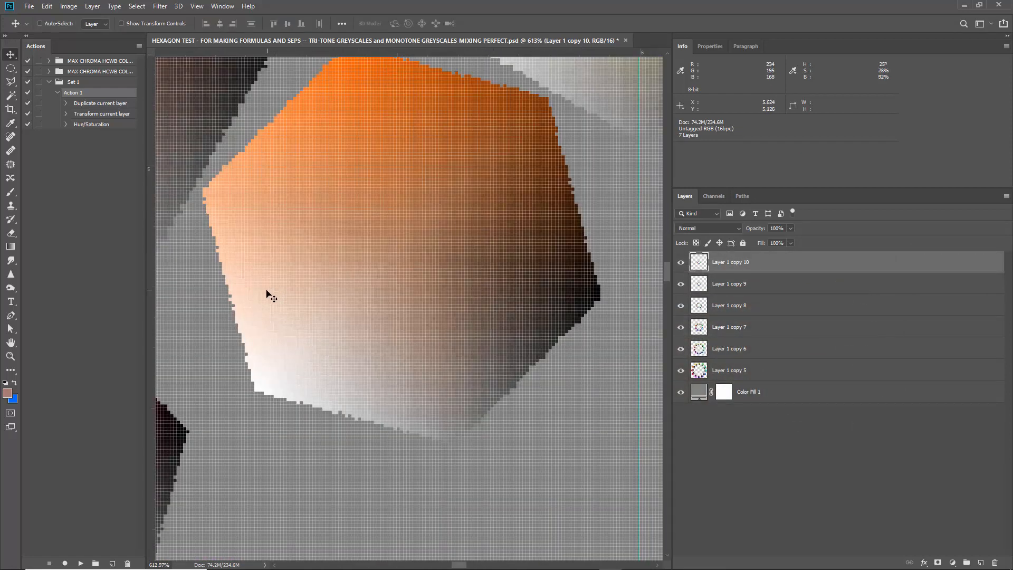
scroll(267, 289, "down", 2)
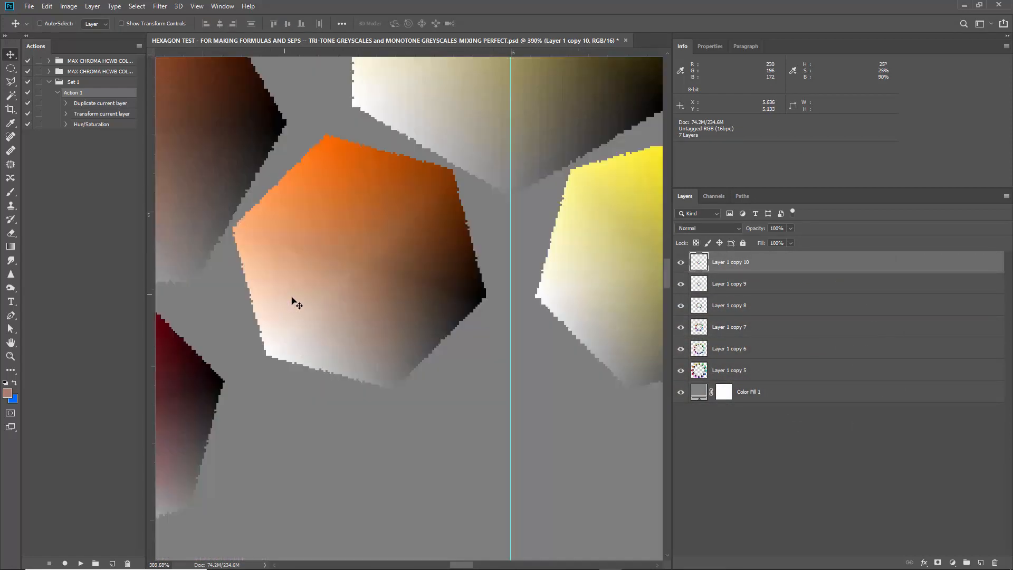
left_click(8, 392)
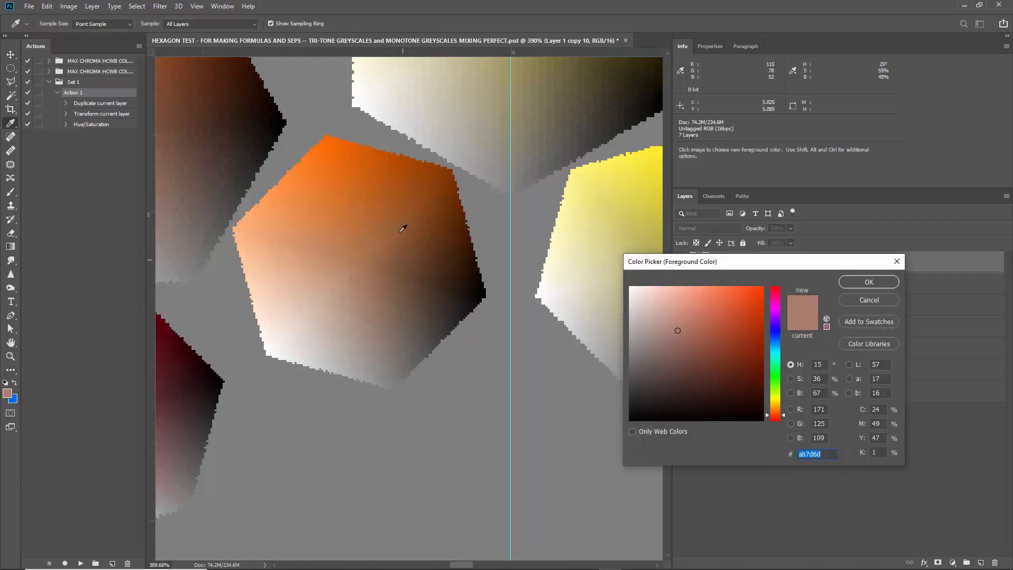
left_click_drag(403, 228, 416, 178)
left_click(860, 298)
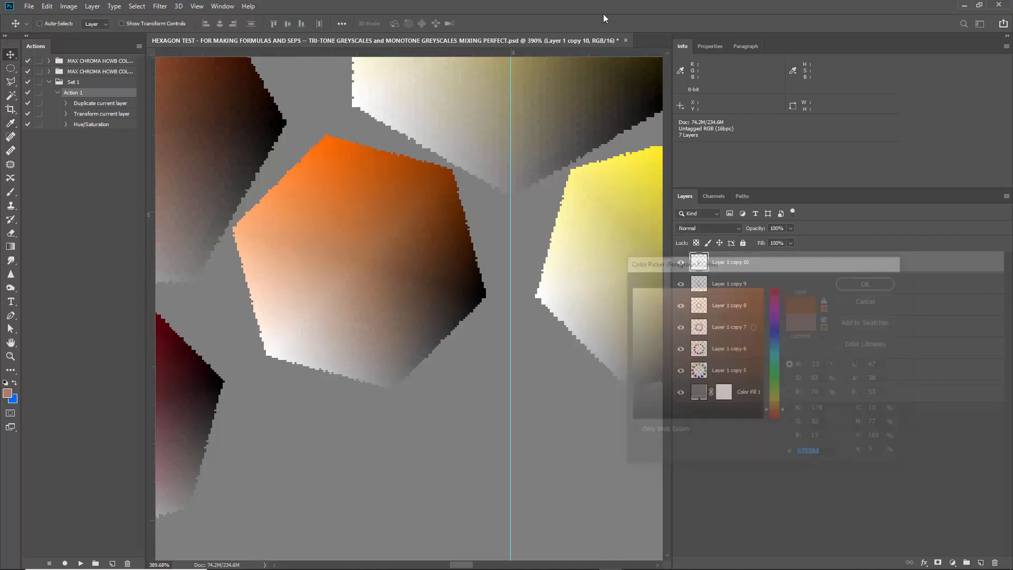
key("v")
Review the whole hexagon wheel and test a greyer shade in the foreground Color Picker, keeping the existing foreground color.
scroll(401, 271, "down", 5)
scroll(396, 276, "down", 5)
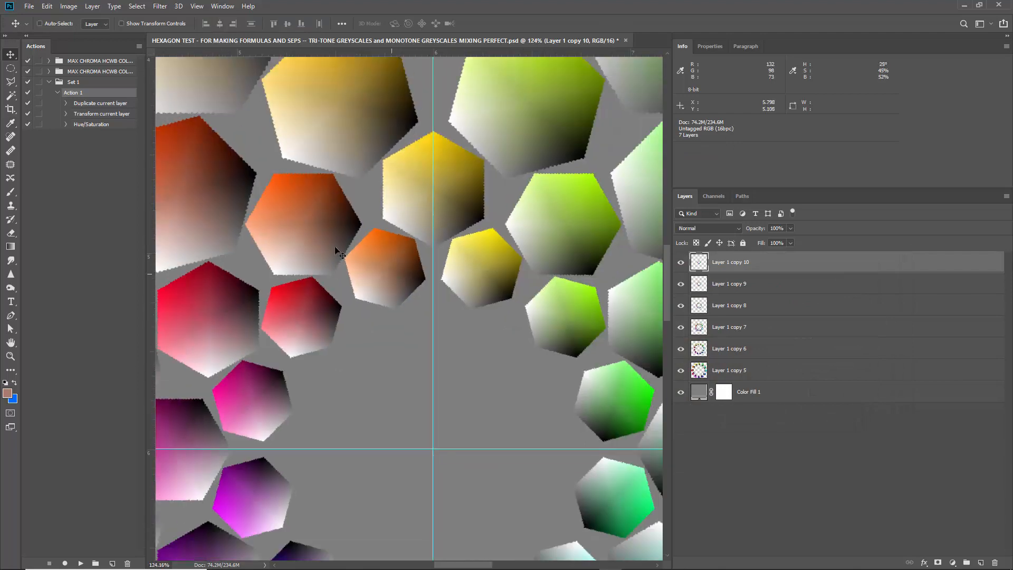
scroll(291, 233, "down", 5)
scroll(267, 227, "down", 6)
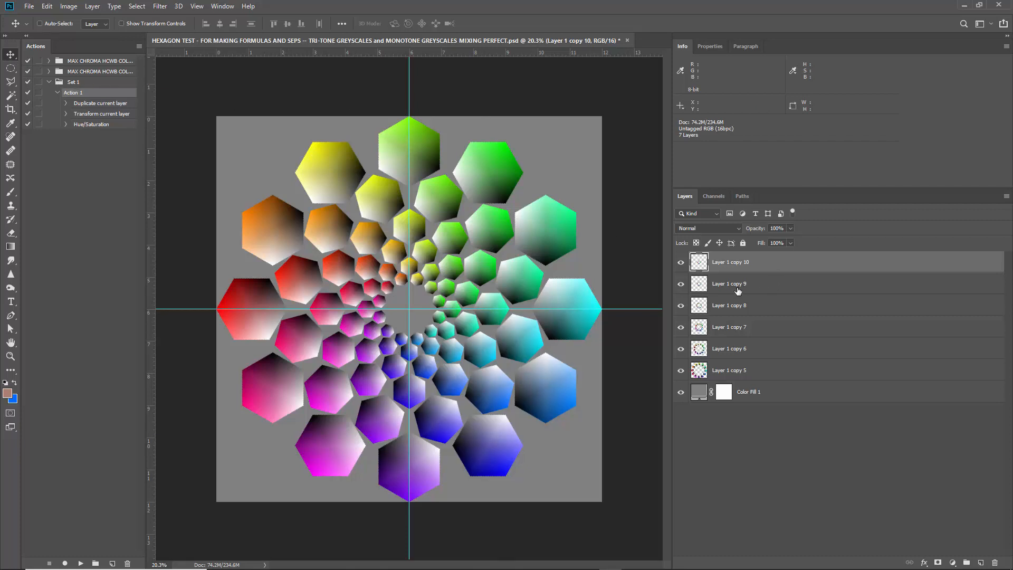
left_click(8, 393)
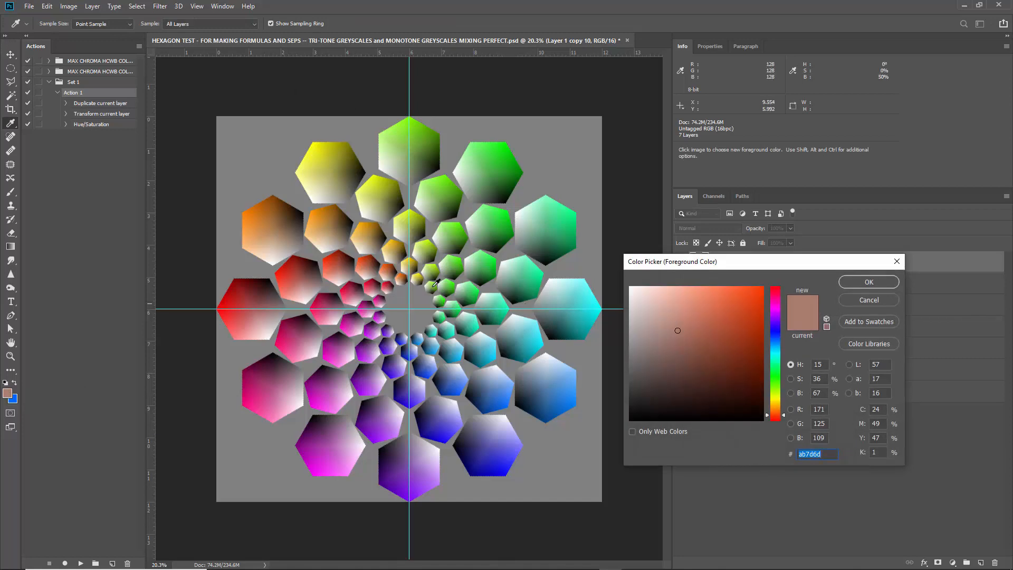
left_click_drag(375, 270, 375, 271)
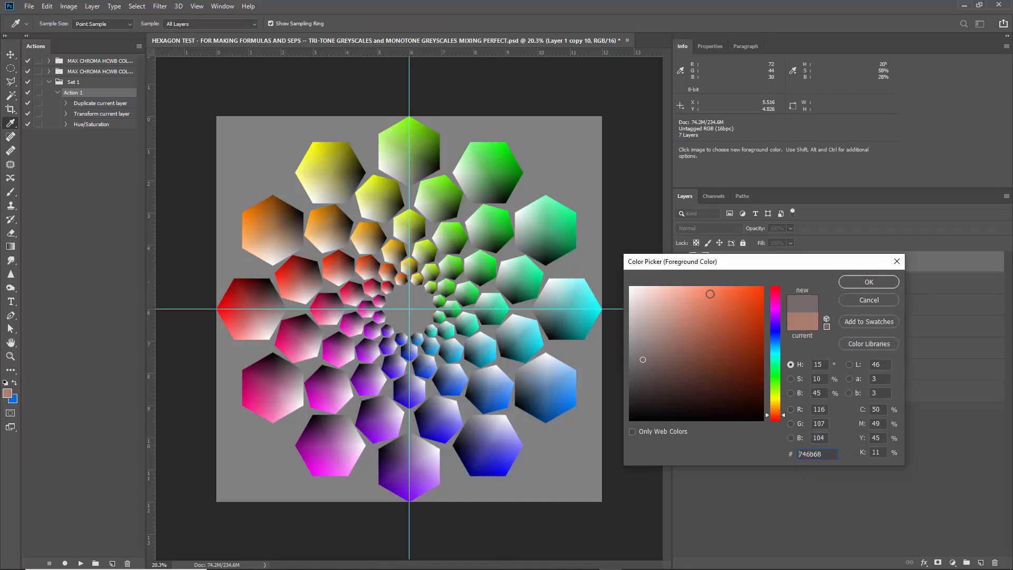
left_click(884, 300)
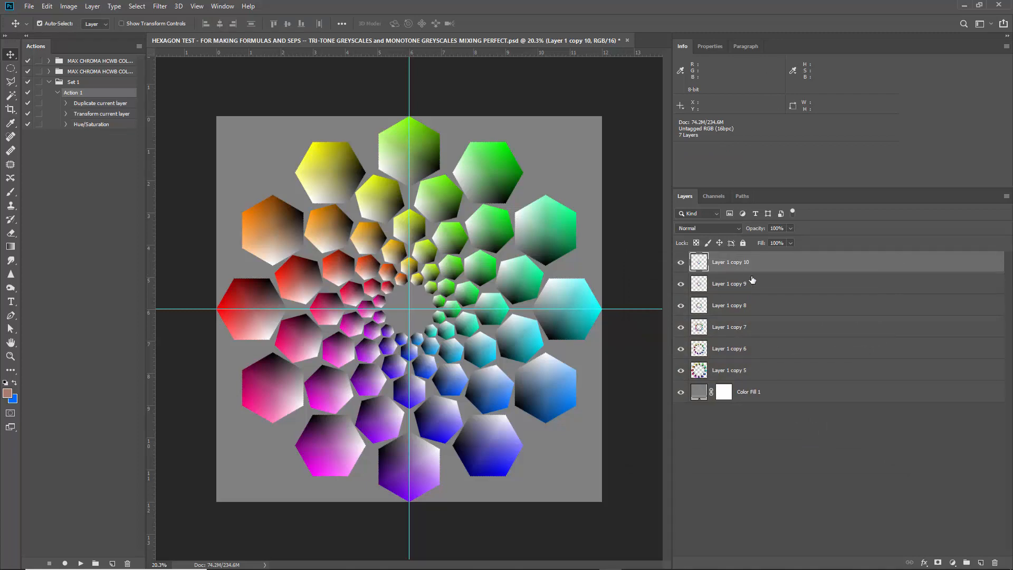
Merge all six hexagon ring layers into one layer above the grey fill and clear the guides.
key("ctrl+e")
key("ctrl+e")
key("ctrl+e")
key("ctrl+e")
key("ctrl+e")
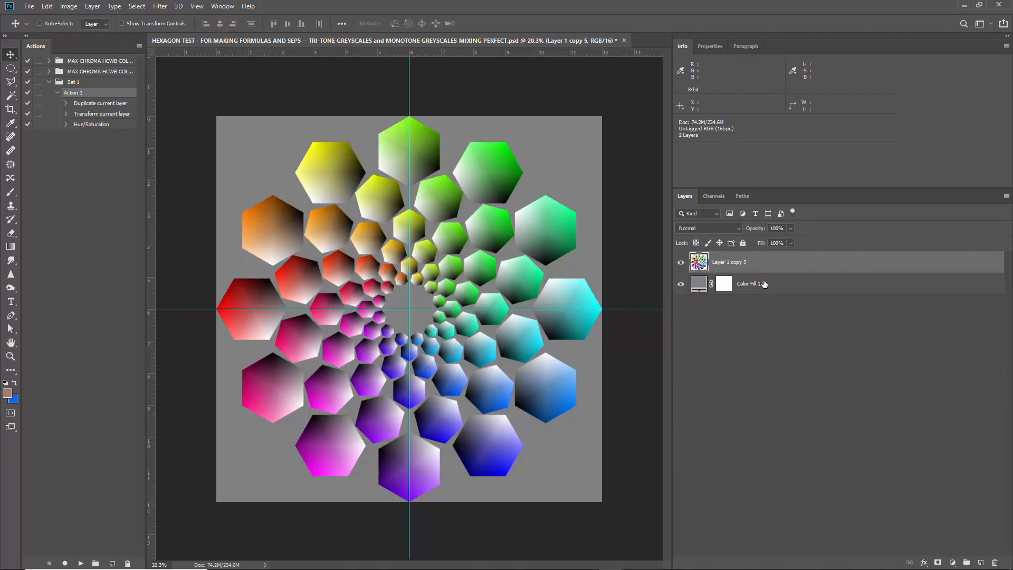
left_click(197, 6)
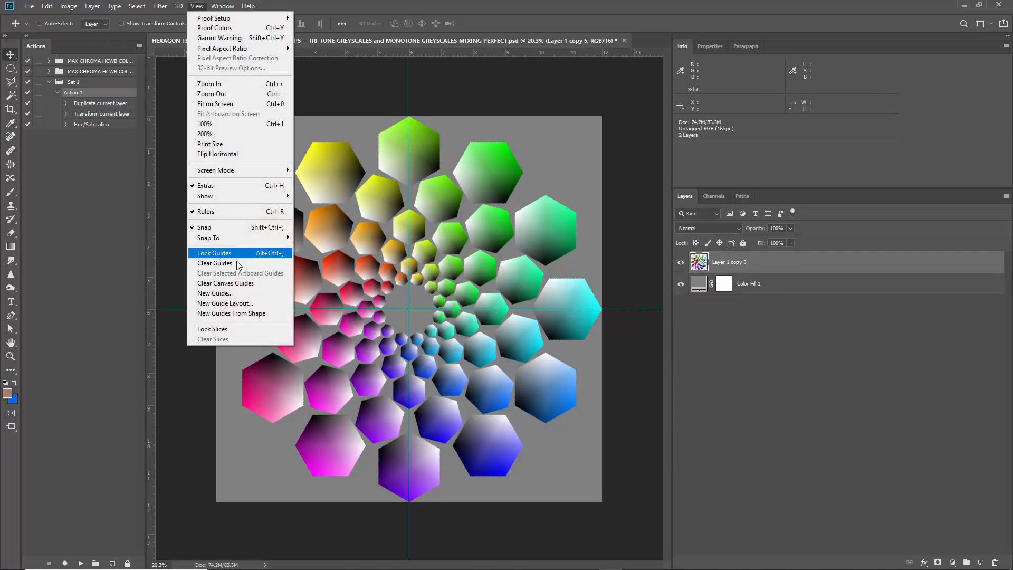
left_click(230, 263)
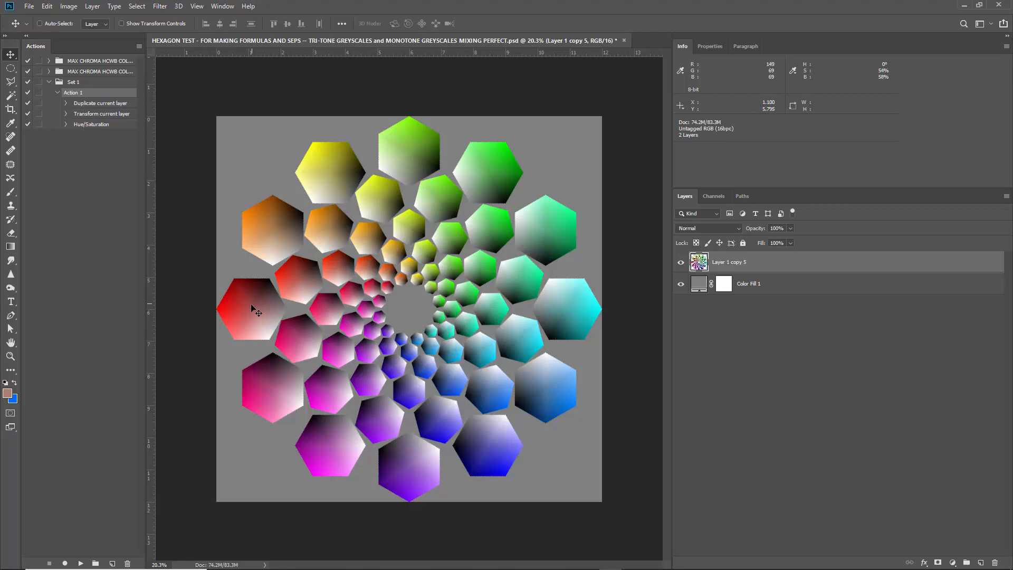
Open the recent file "Color Pattern Spirals - sim process sep tests copy- FLAT - 16bit.psd" as a reference.
scroll(249, 309, "up", 8)
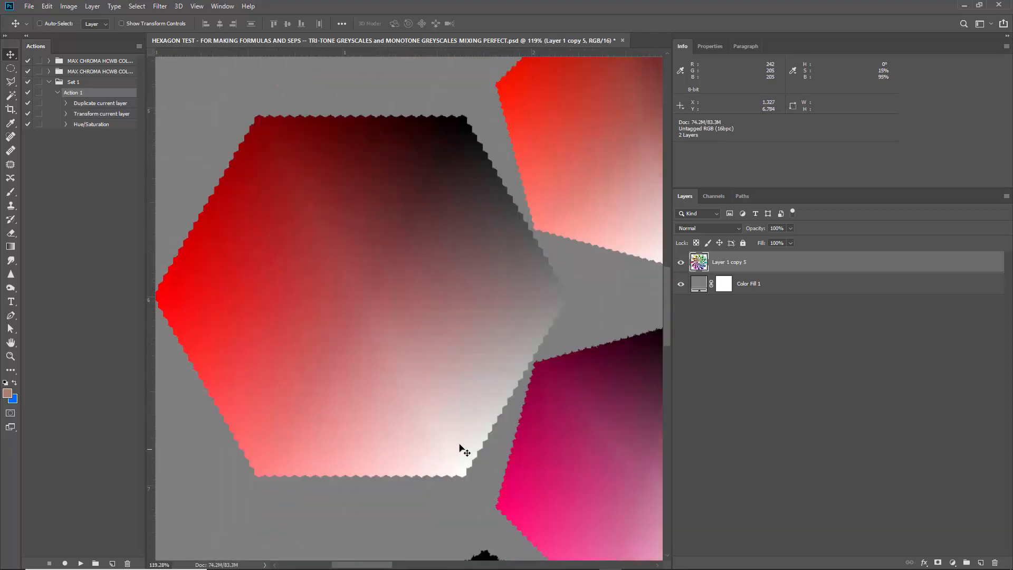
scroll(318, 289, "down", 5)
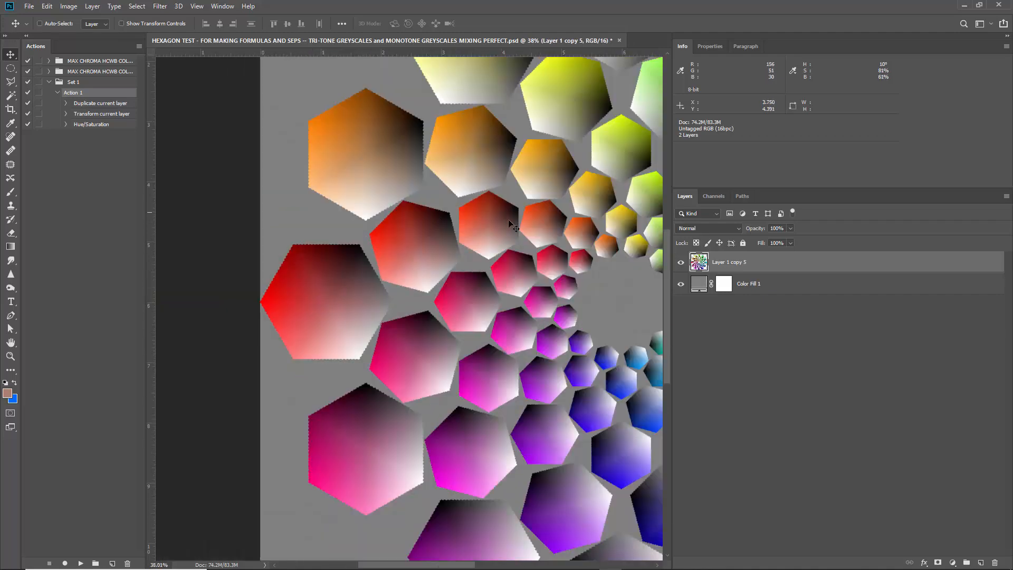
left_click(965, 5)
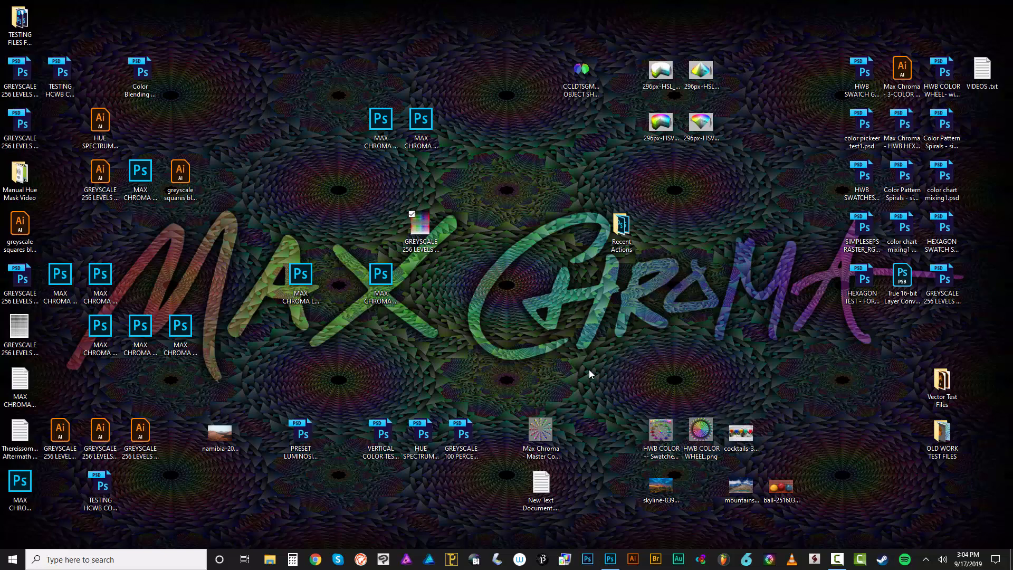
left_click(610, 560)
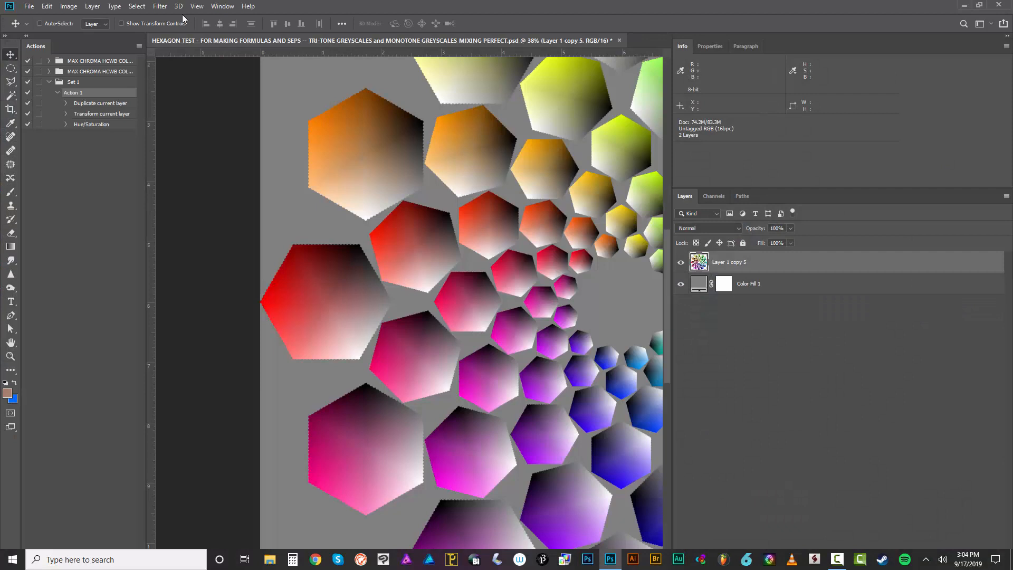
left_click(29, 6)
mouse_move(144, 71)
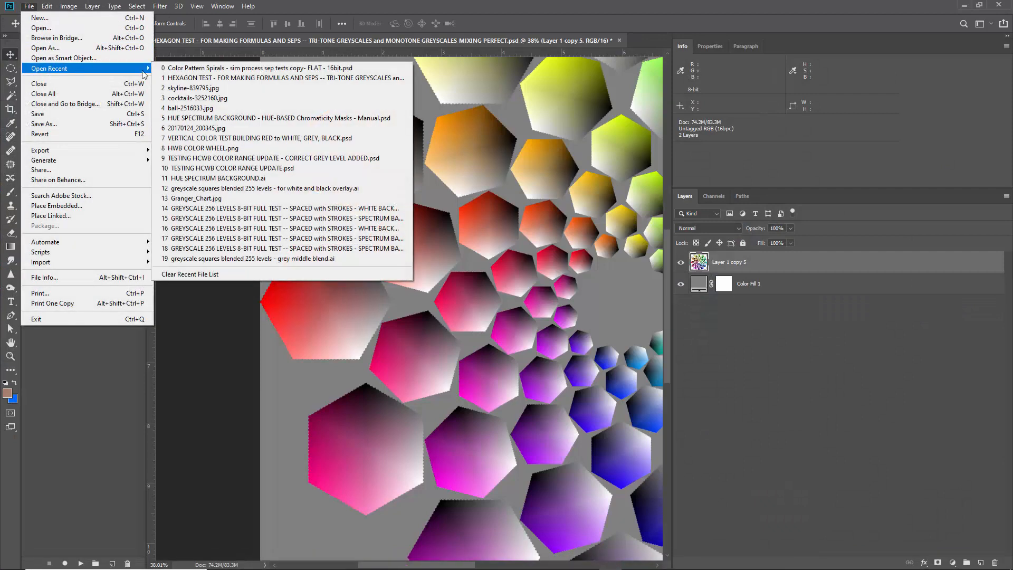
left_click(233, 68)
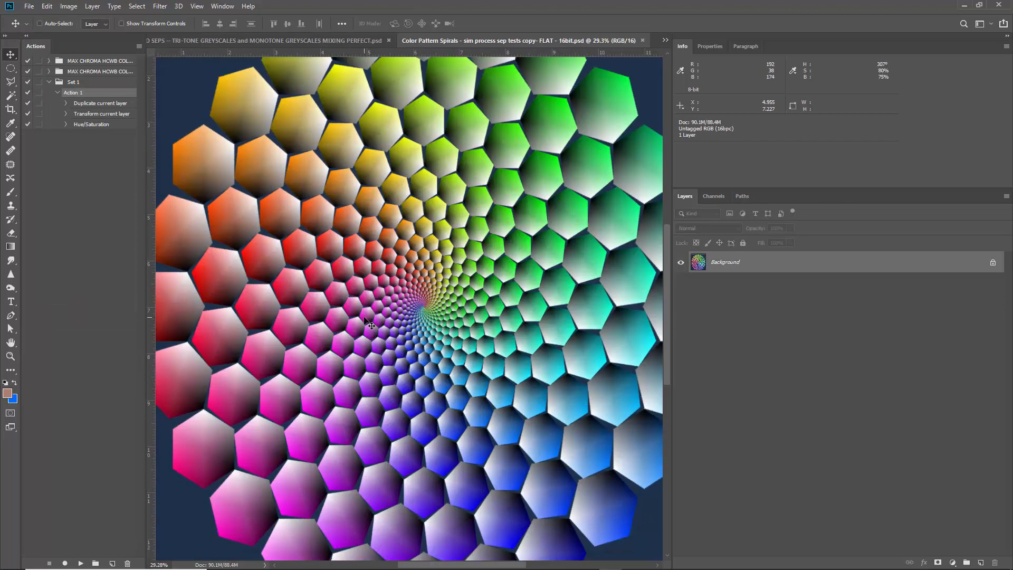
Examine the reference spiral's red hexagons up close and its overall pattern, and close that file.
scroll(215, 290, "down", 1)
scroll(217, 324, "up", 5)
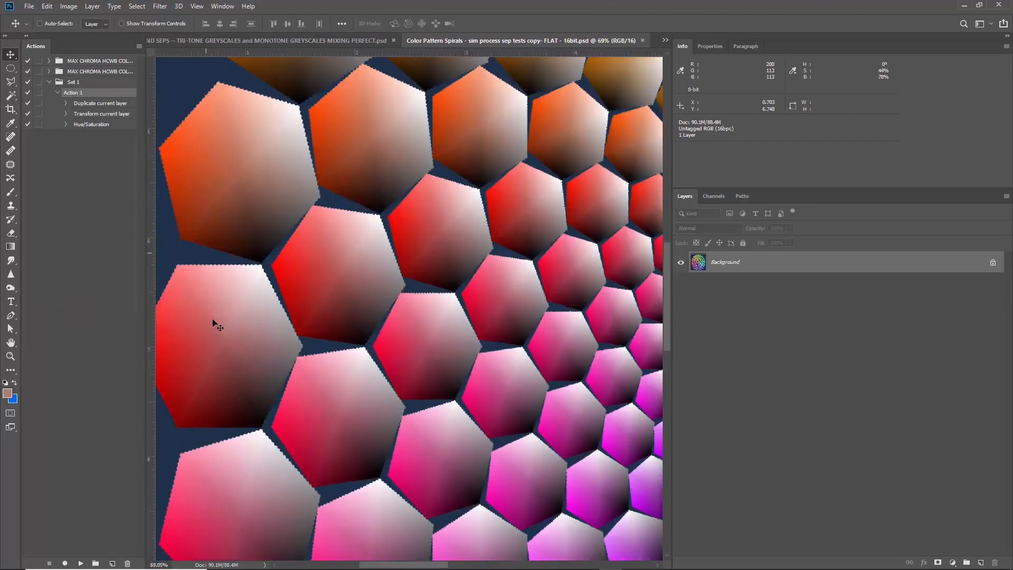
scroll(215, 321, "up", 5)
scroll(422, 229, "down", 3)
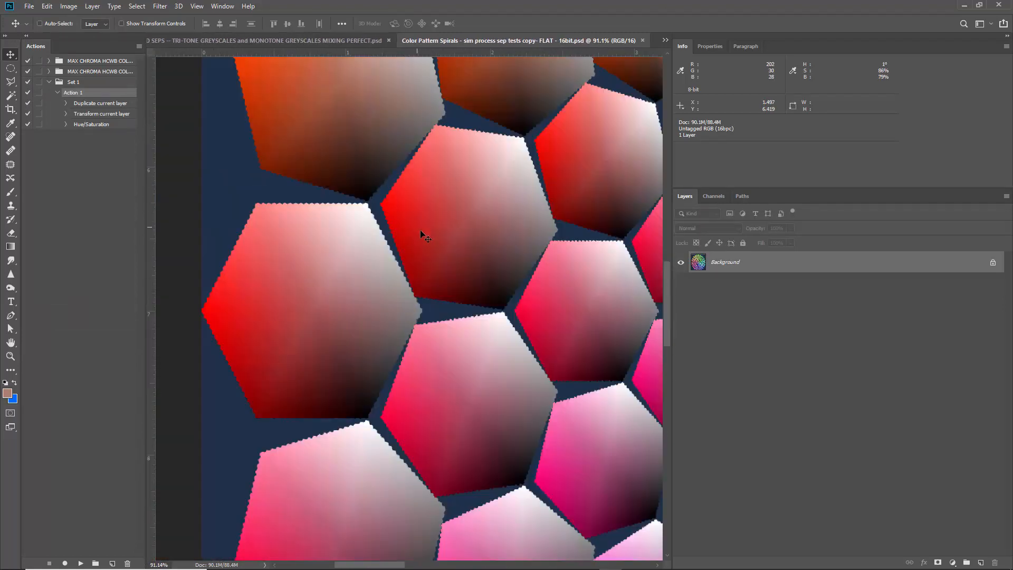
scroll(538, 191, "down", 2)
scroll(530, 198, "down", 3)
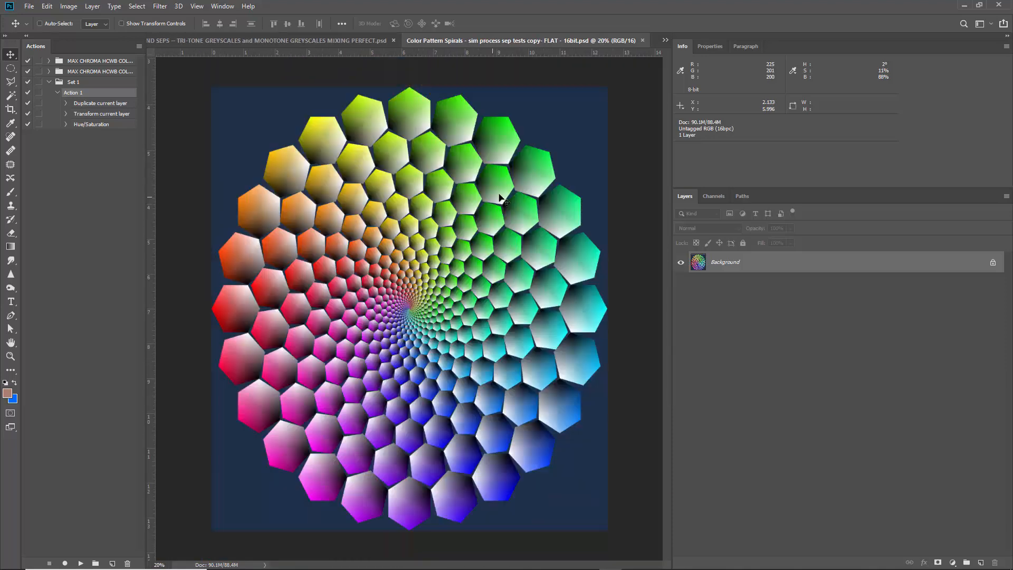
left_click(643, 40)
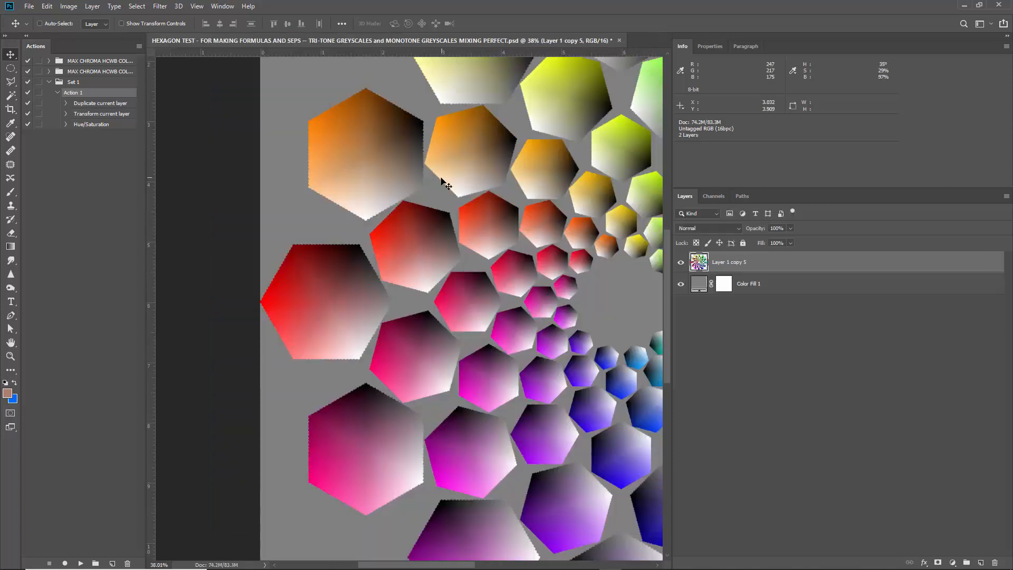
Add a Gradient Fill layer directly above Color Fill 1 using the DEFAULT GREYSCALE gradient preset.
key("ctrl+0")
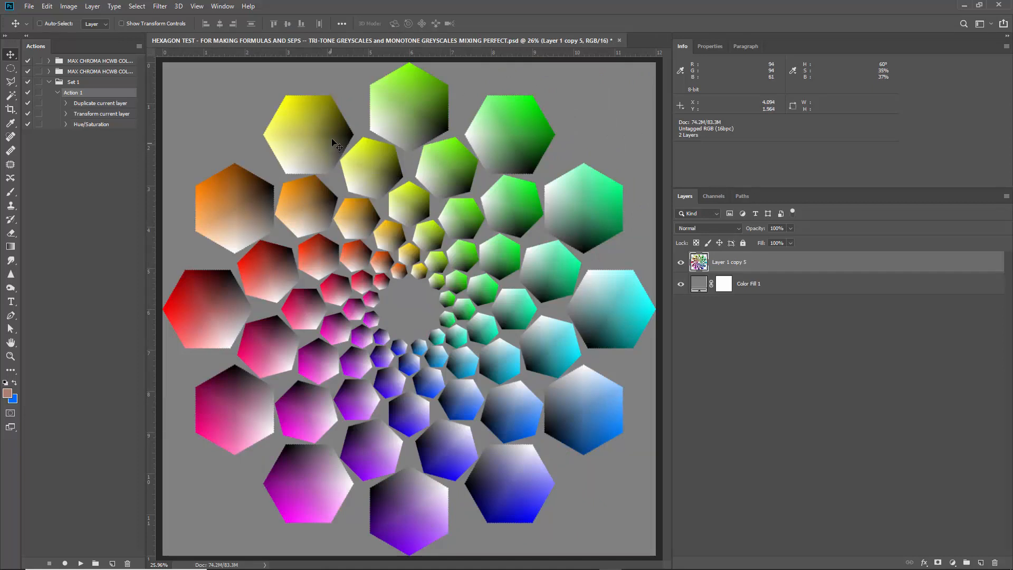
scroll(331, 138, "down", 1)
left_click(775, 291)
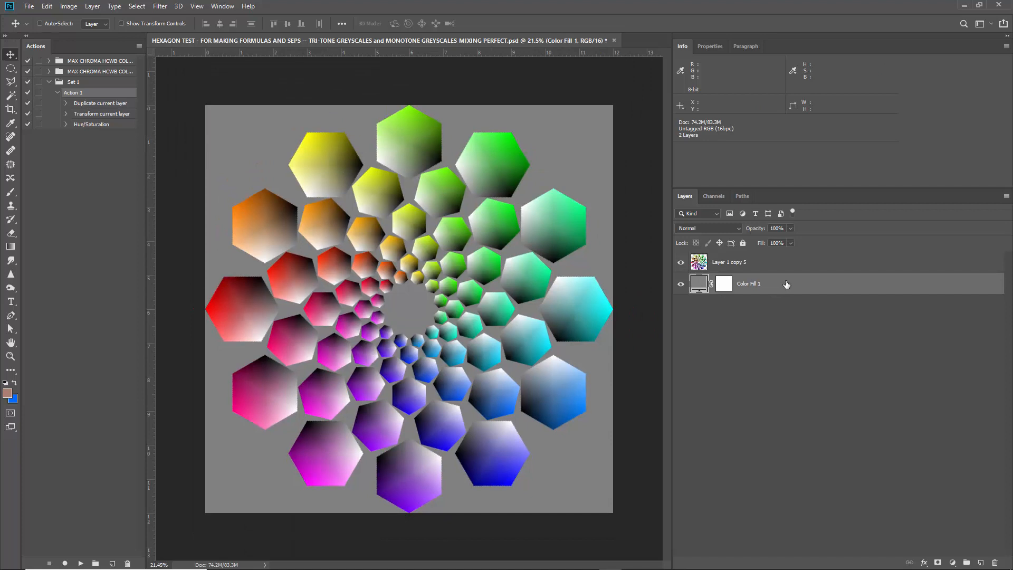
scroll(275, 324, "up", 5)
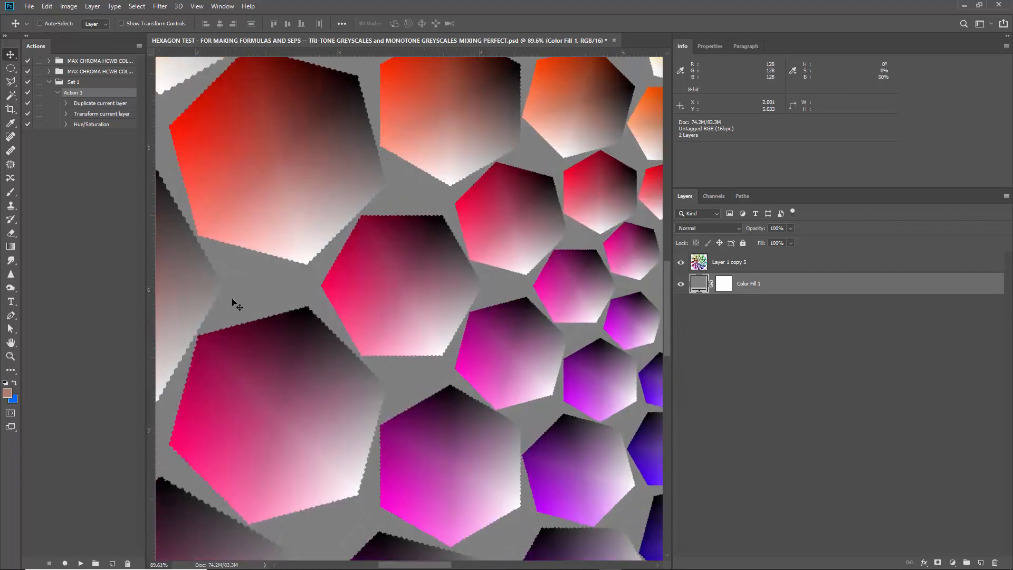
scroll(329, 282, "down", 3)
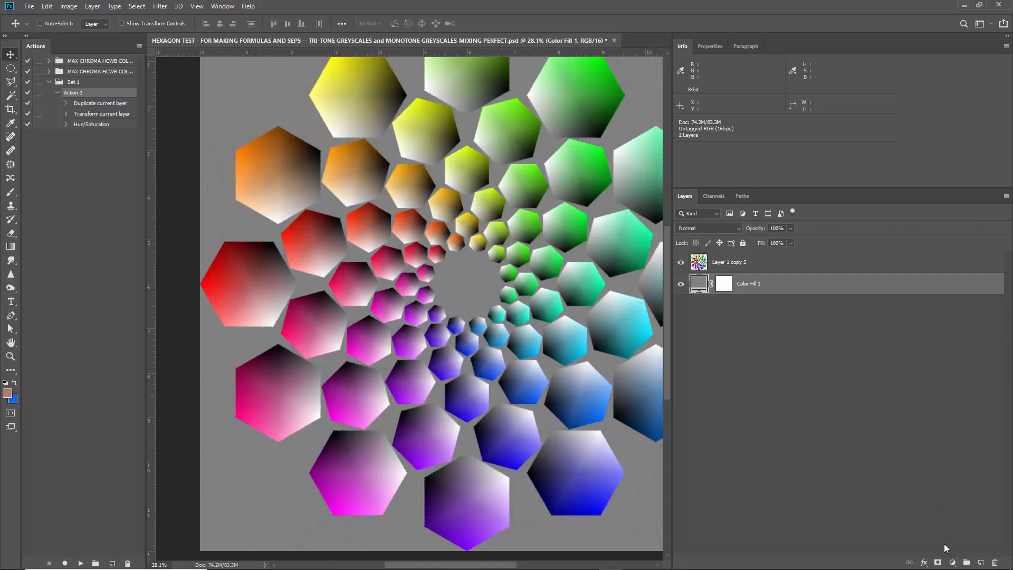
left_click(953, 562)
left_click(982, 386)
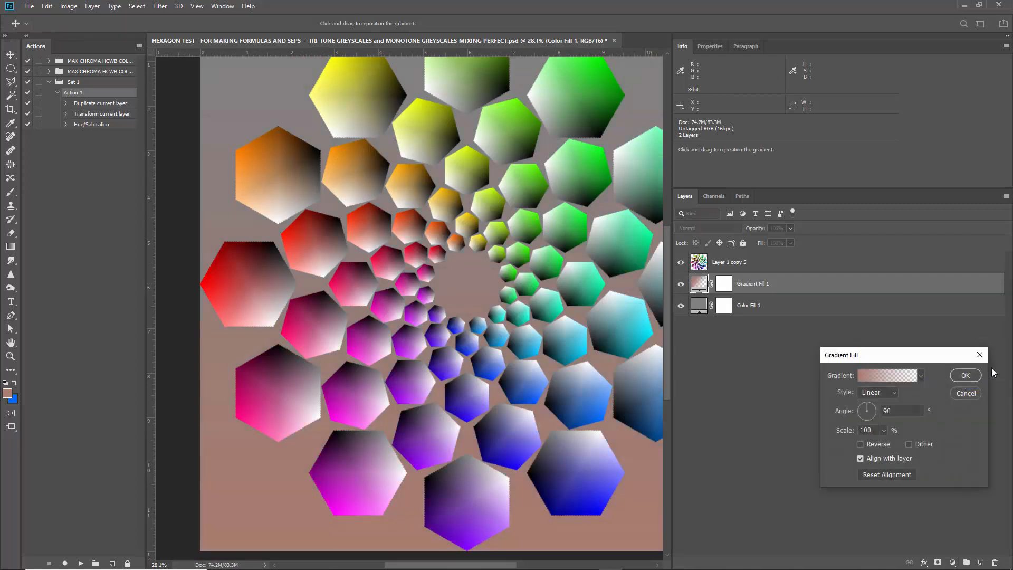
left_click(889, 378)
left_click(839, 190)
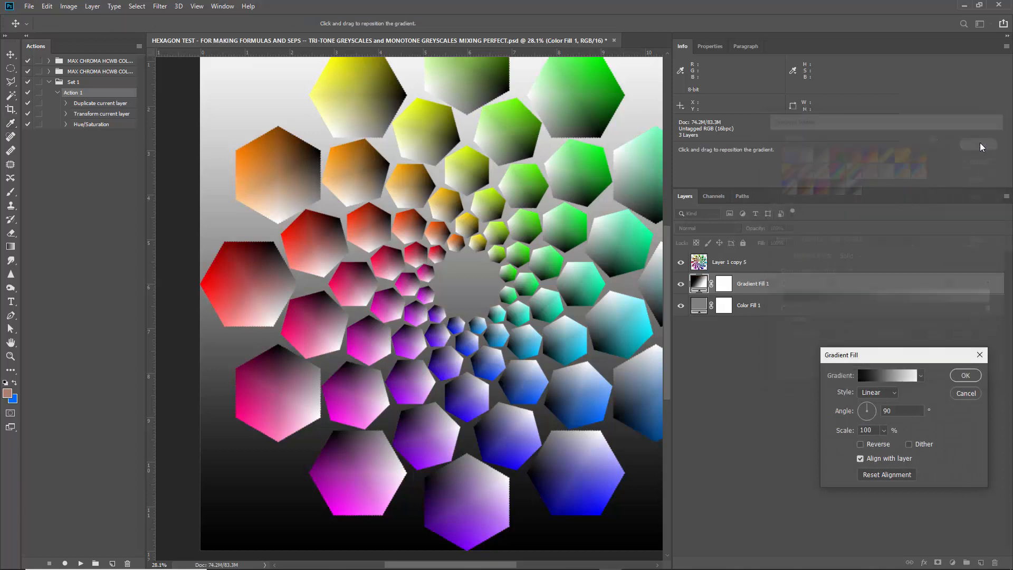
left_click(982, 142)
Make the background gradient radial and reversed, with white at the center and black outside, and accept the fill.
left_click(895, 394)
left_click(882, 411)
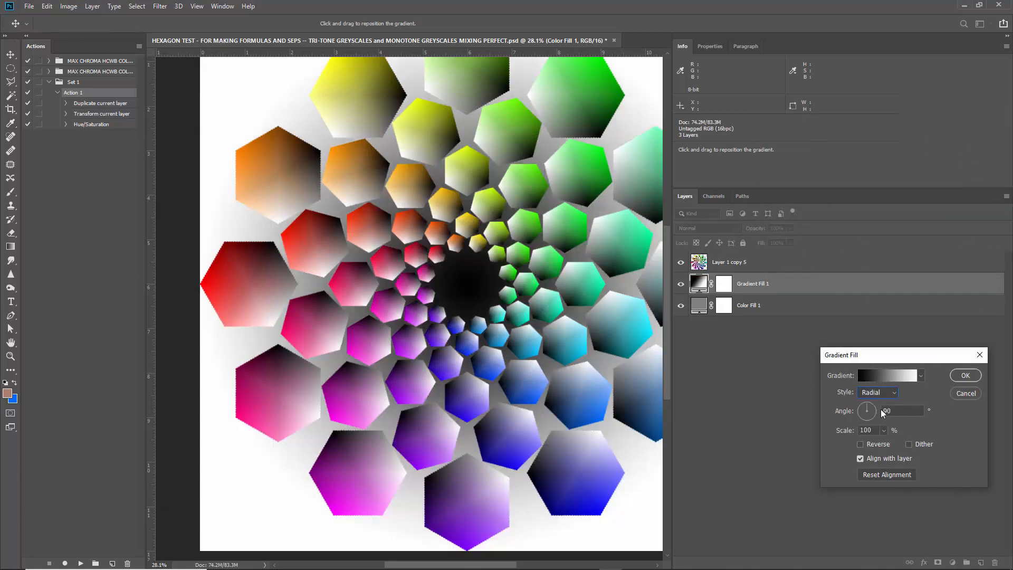
left_click(885, 444)
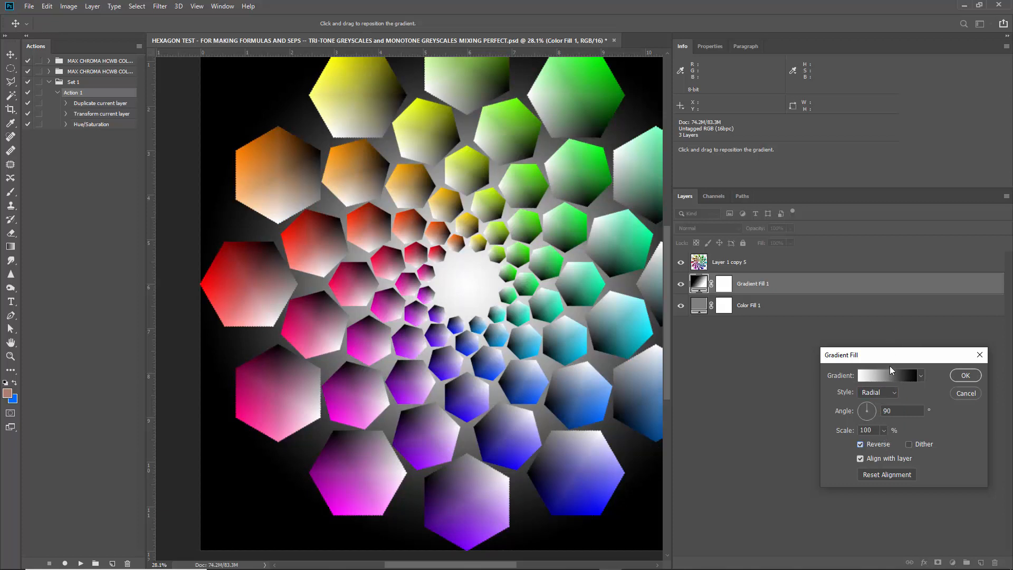
left_click(969, 376)
scroll(307, 238, "down", 2)
scroll(379, 334, "up", 1)
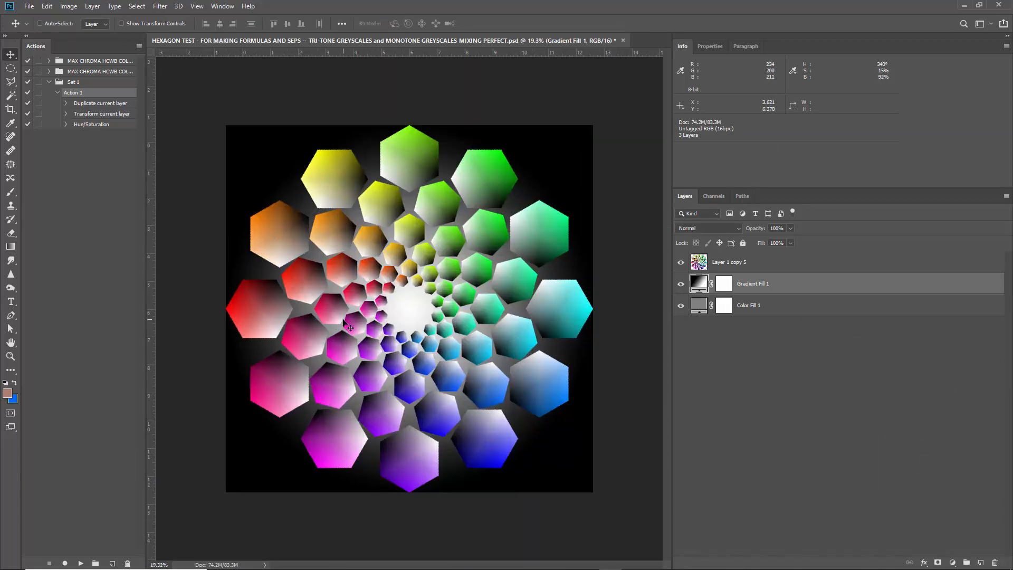
Try a white 9 px outside stroke on the merged hexagon layer.
left_click(780, 264)
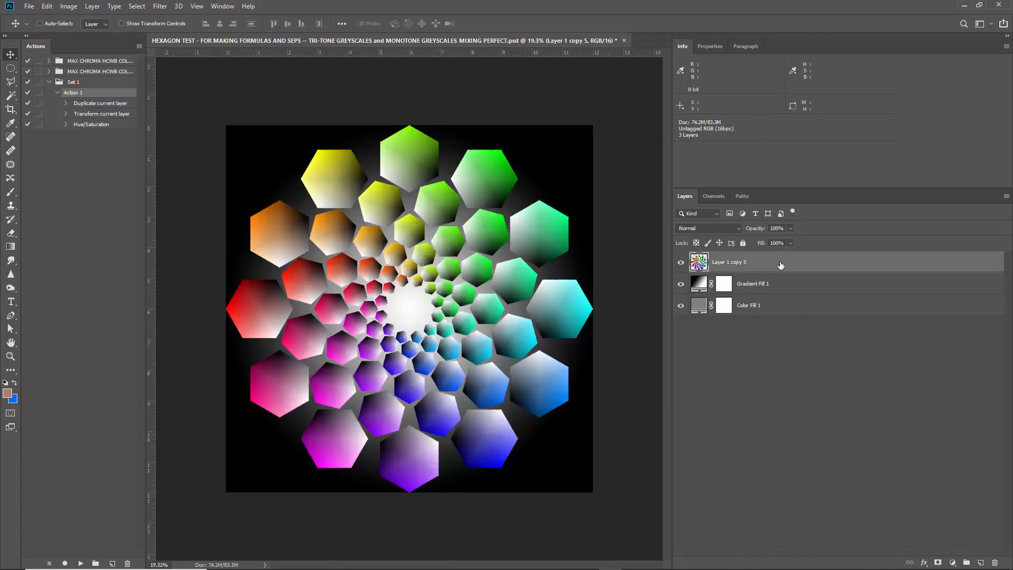
double_click(792, 263)
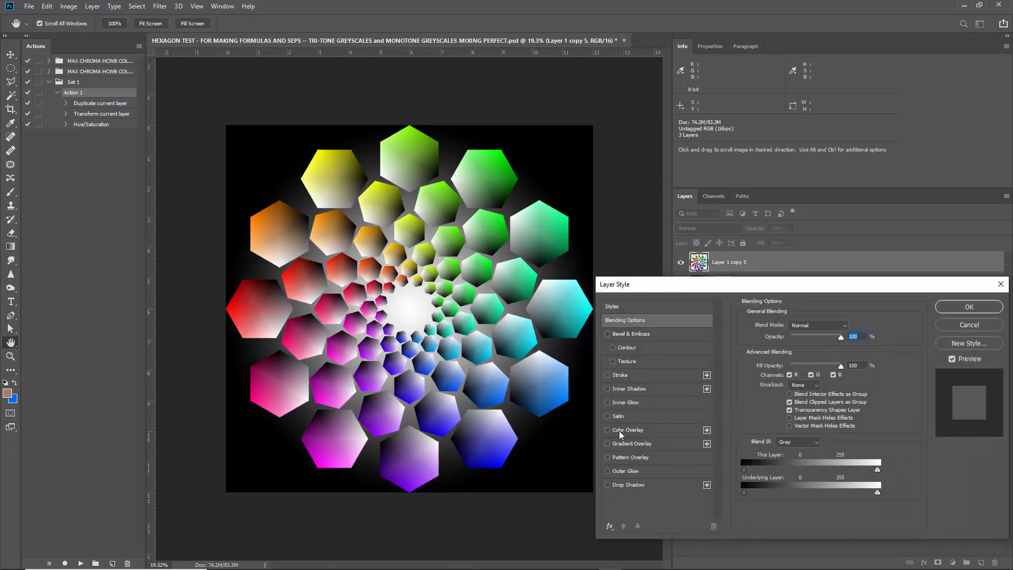
left_click(615, 375)
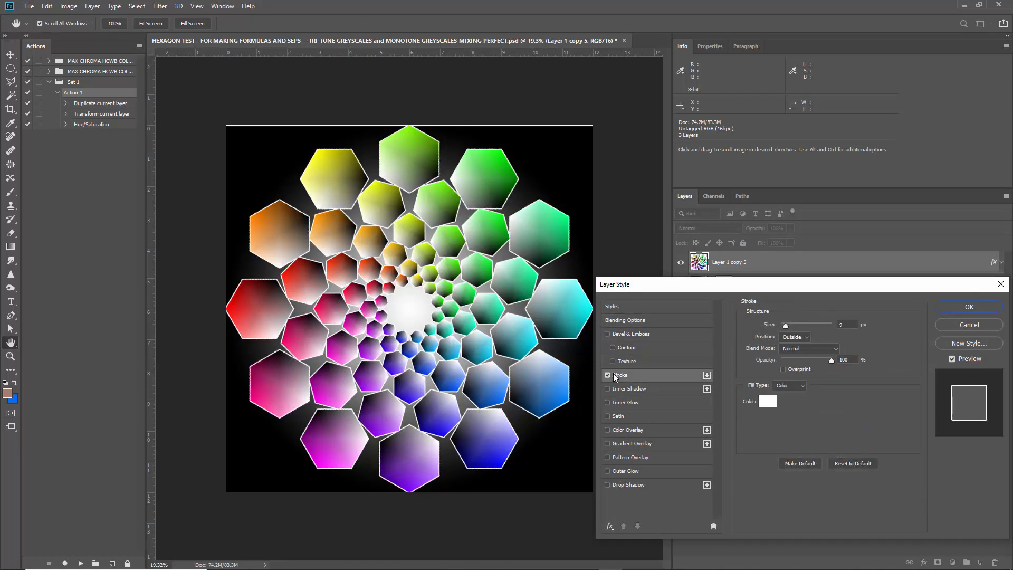
left_click(970, 325)
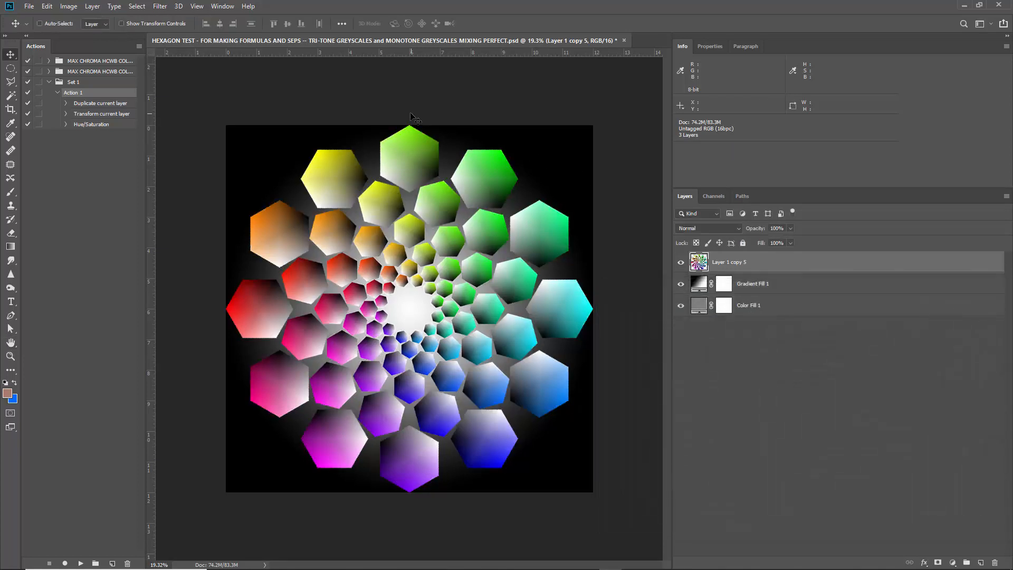
Examine the outer green and red hexagons' edges against the black background, and the complete artwork.
scroll(410, 112, "up", 12)
scroll(413, 200, "down", 12)
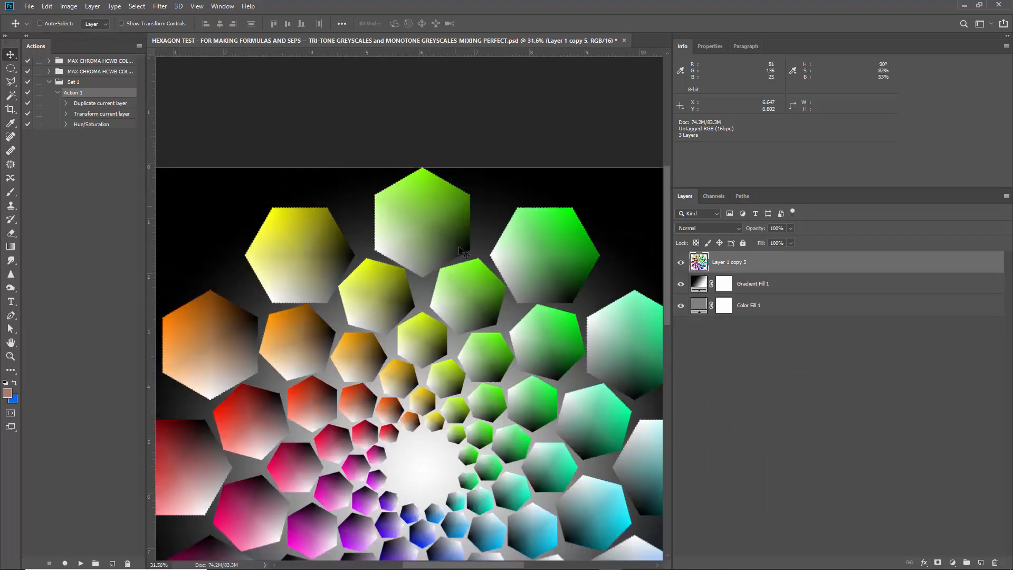
scroll(399, 499, "up", 2)
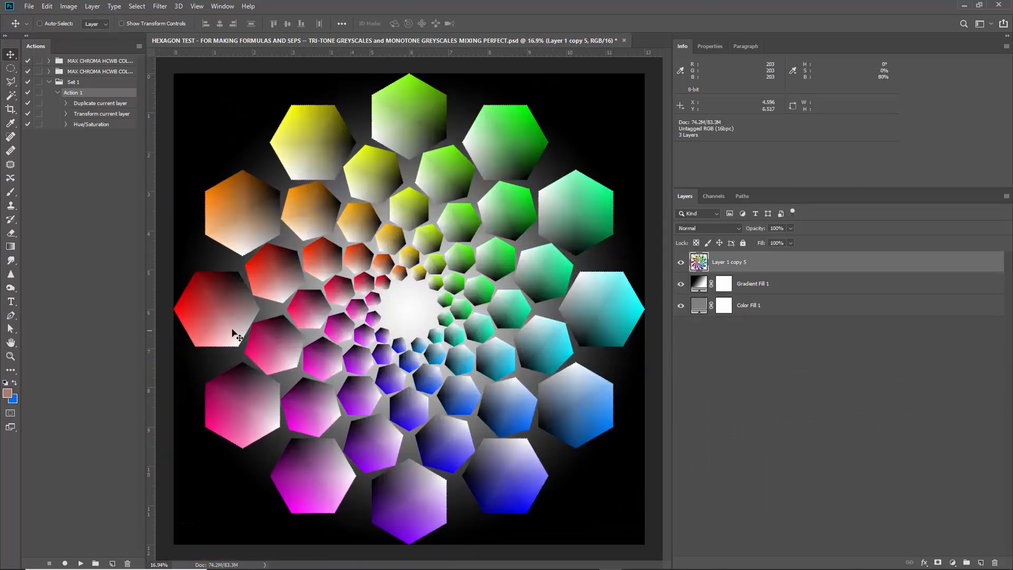
scroll(176, 316, "up", 7)
scroll(176, 316, "down", 1)
scroll(222, 227, "up", 4)
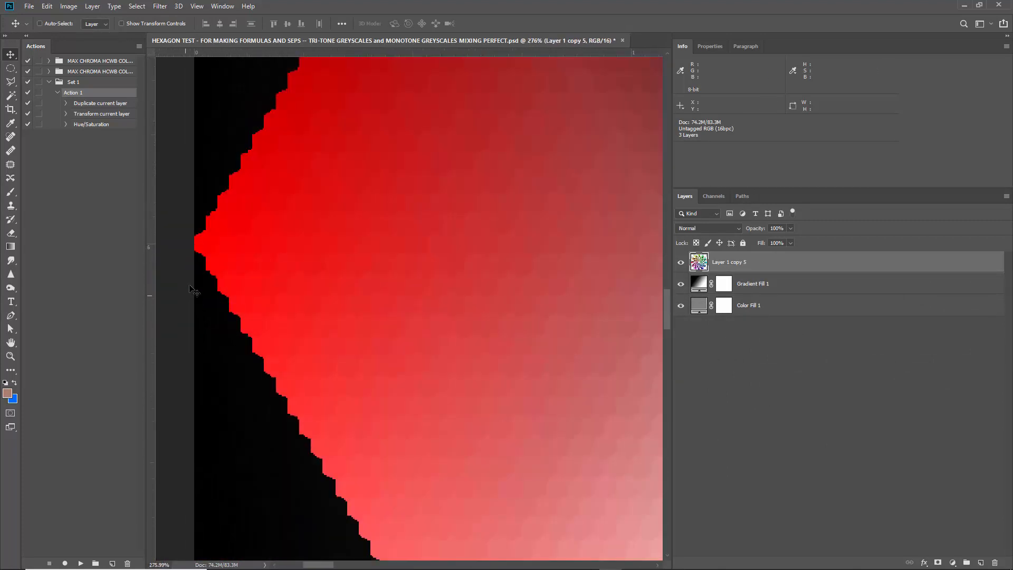
scroll(237, 232, "down", 4)
scroll(236, 233, "down", 12)
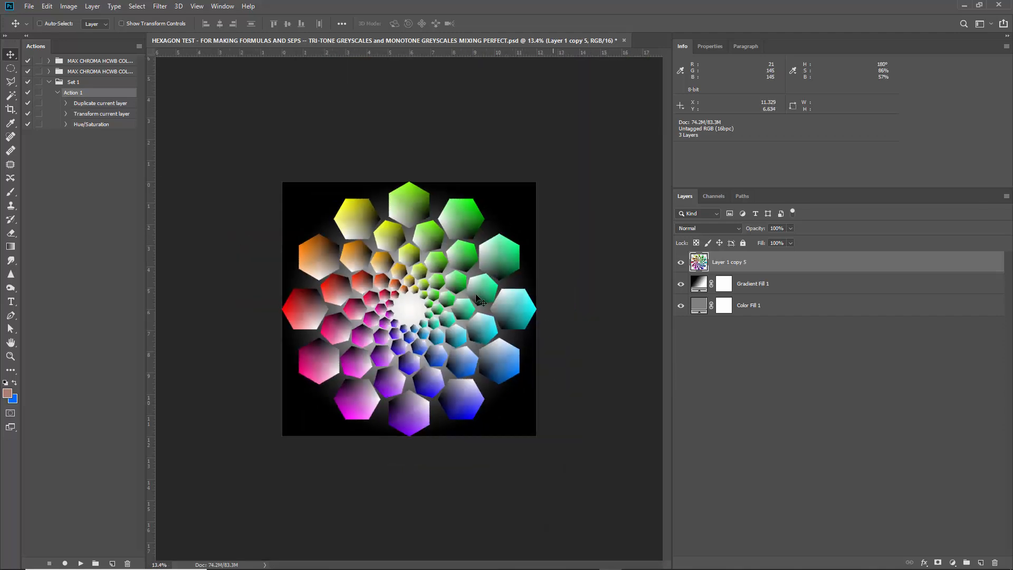
Try merging the hexagon layer with both fill layers, checking the top green hexagon's edge at the canvas border, and undo the merge.
scroll(400, 288, "up", 4)
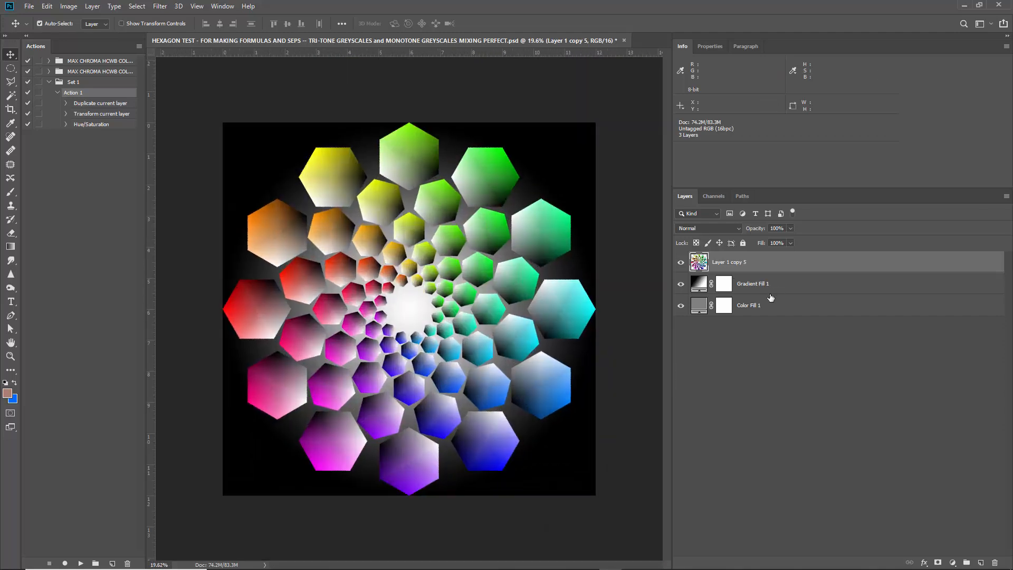
left_click(784, 311, "shift")
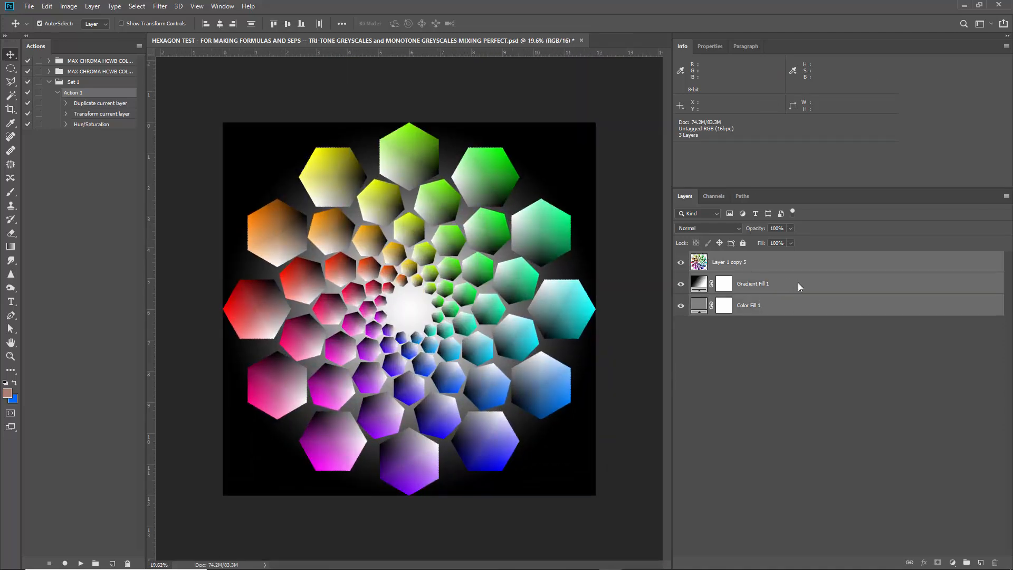
key("ctrl+e")
scroll(384, 145, "up", 5)
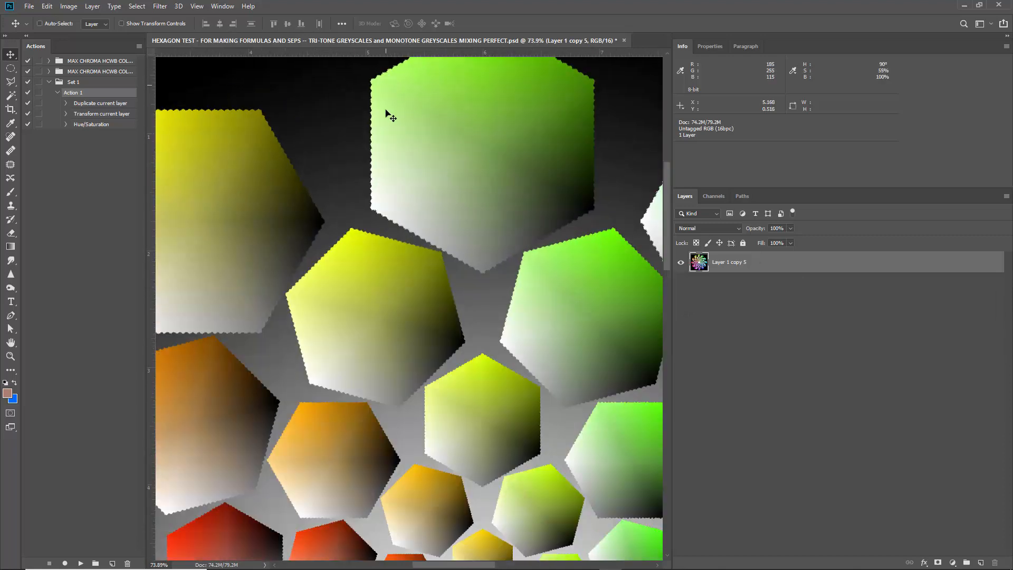
scroll(387, 113, "down", 4)
scroll(526, 168, "up", 11)
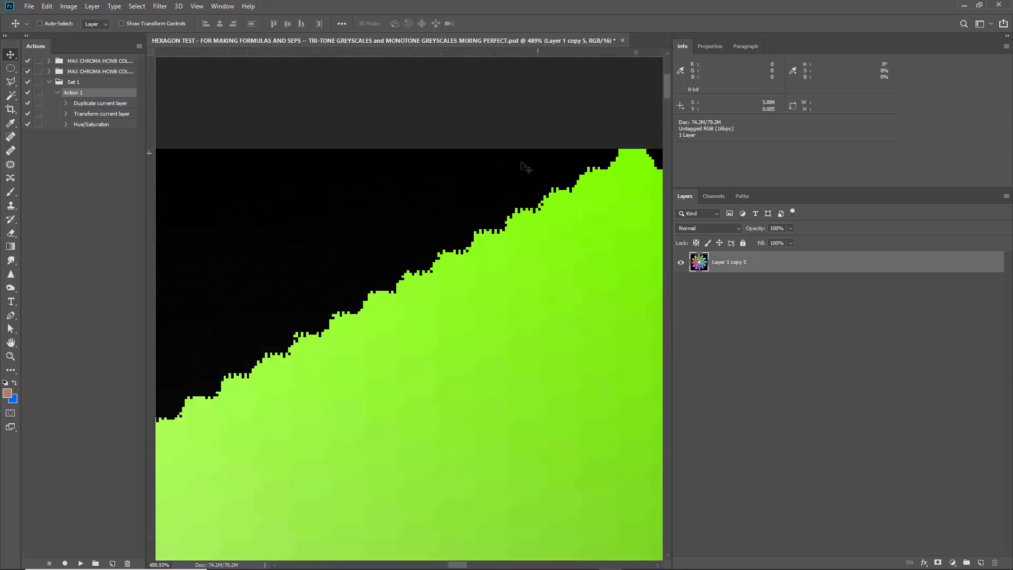
scroll(526, 168, "down", 12)
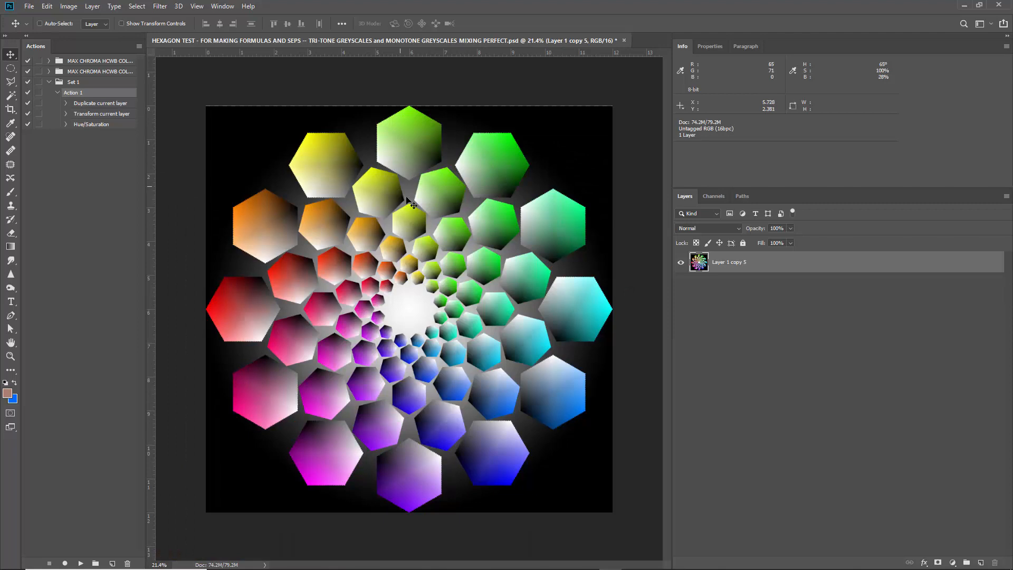
key("ctrl+z")
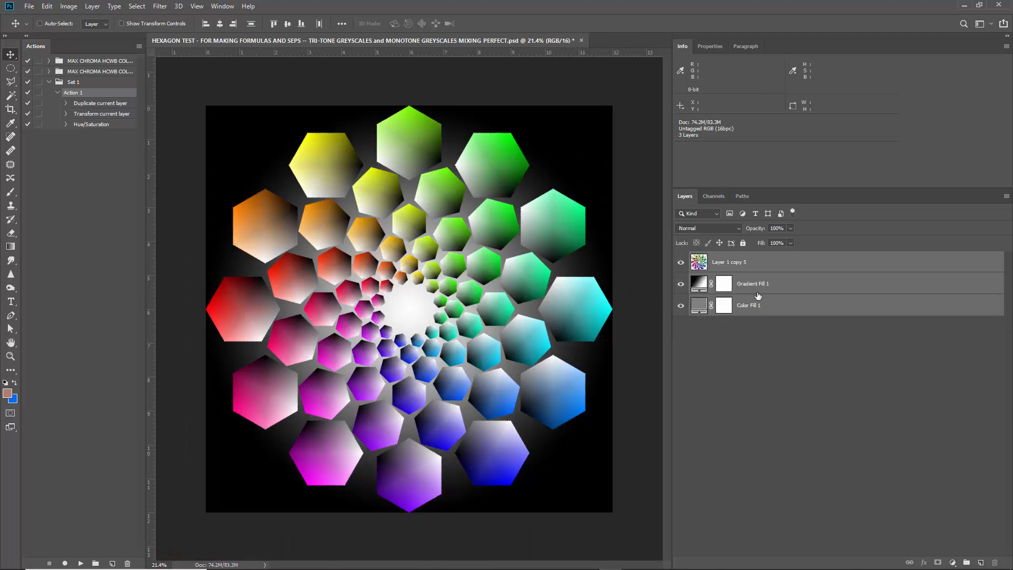
Enlarge the canvas to 13 inches wide and 13 inches high, keeping the artwork anchored at the center.
left_click(69, 6)
left_click(89, 101)
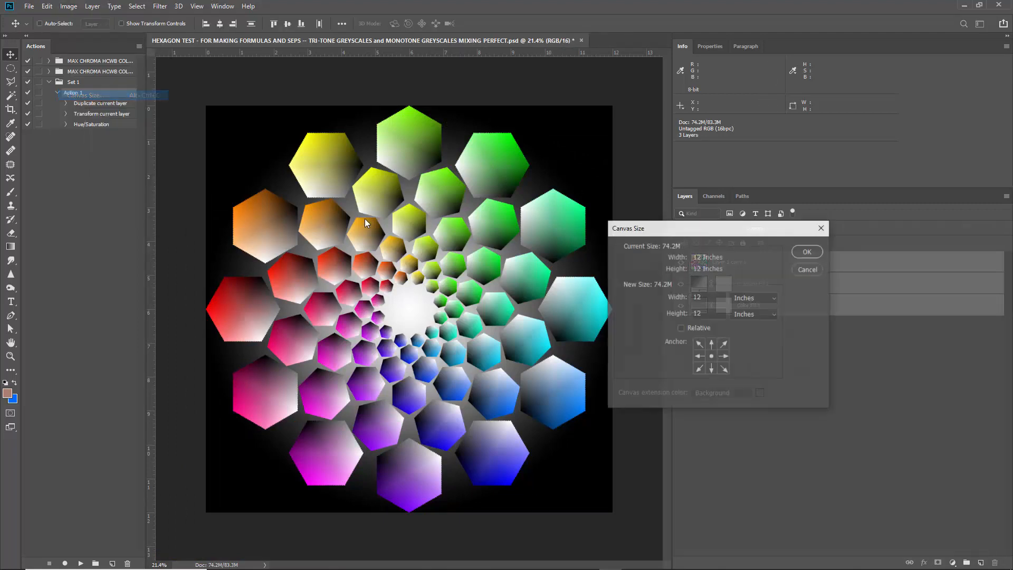
type("13")
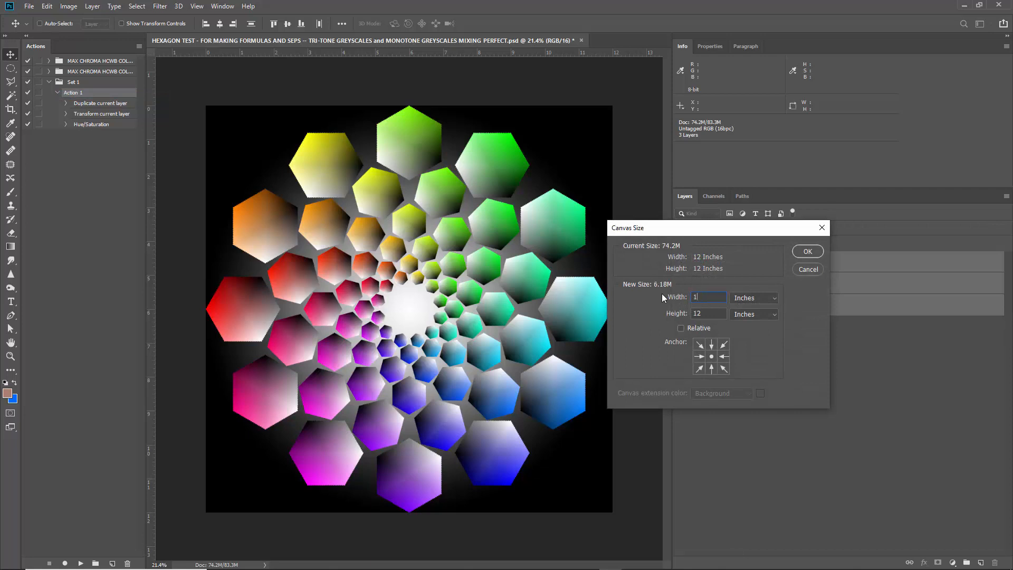
key("Tab")
type("13")
key("Return")
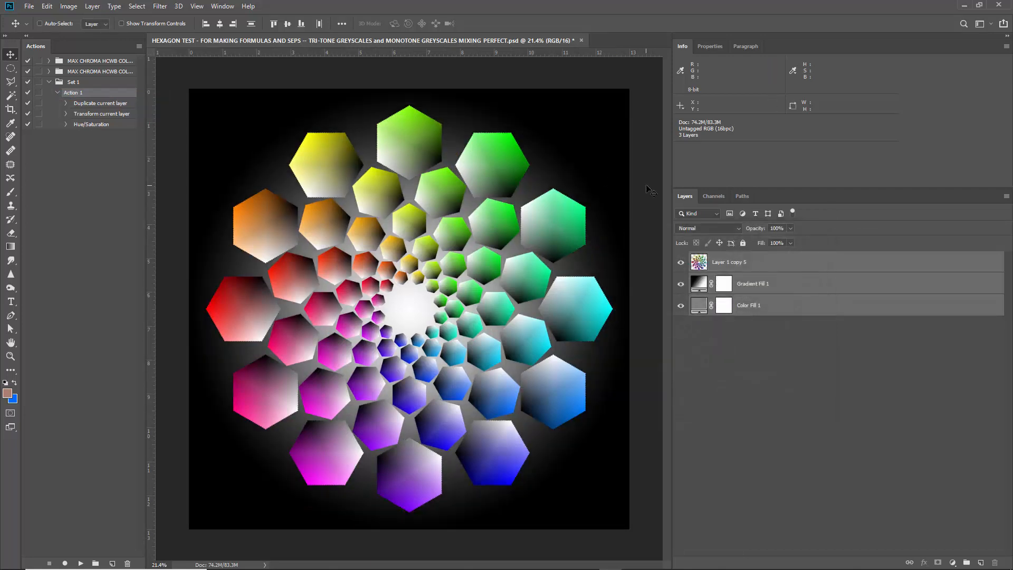
Open the layer commands for the selected hexagon and fill layers.
left_click(92, 5)
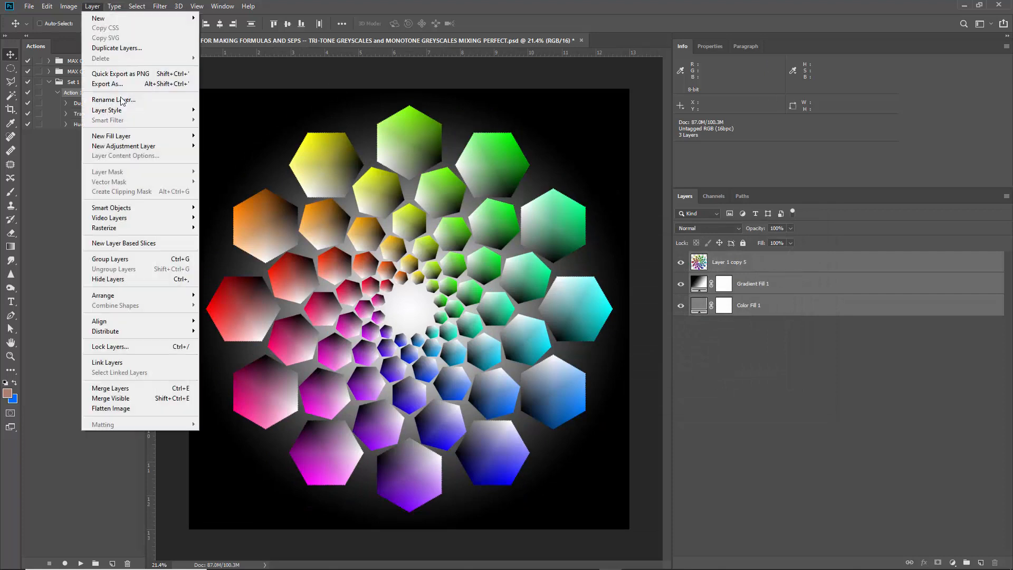